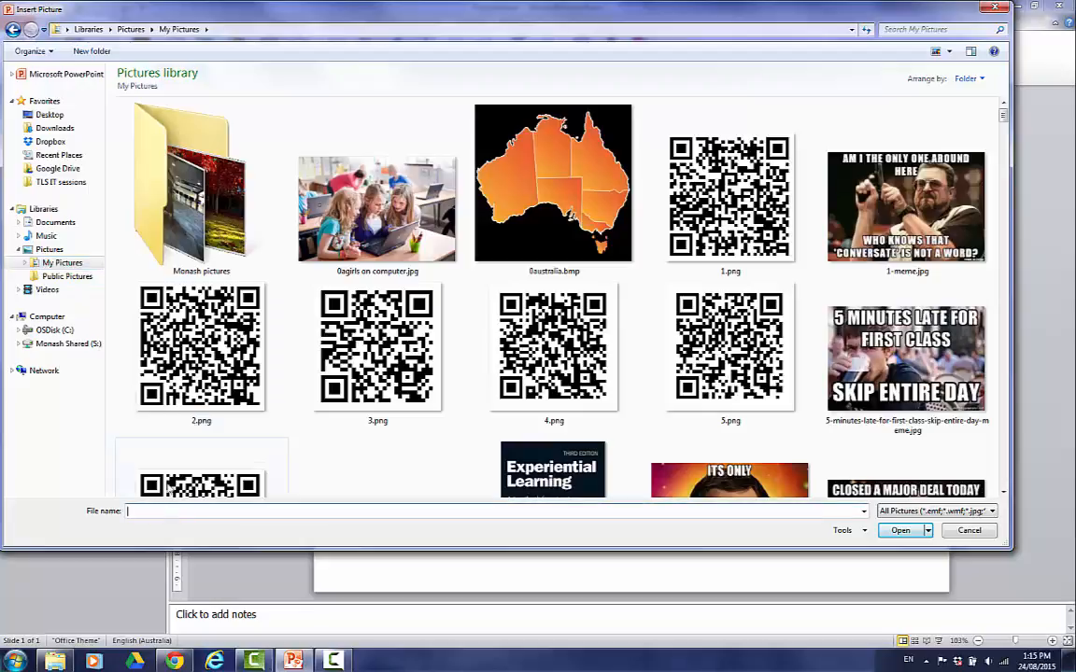
# - Insert the picture tomato.jpg on the slide and delete the empty title and subtitle placeholders
pyautogui.write('tomato.jpg')
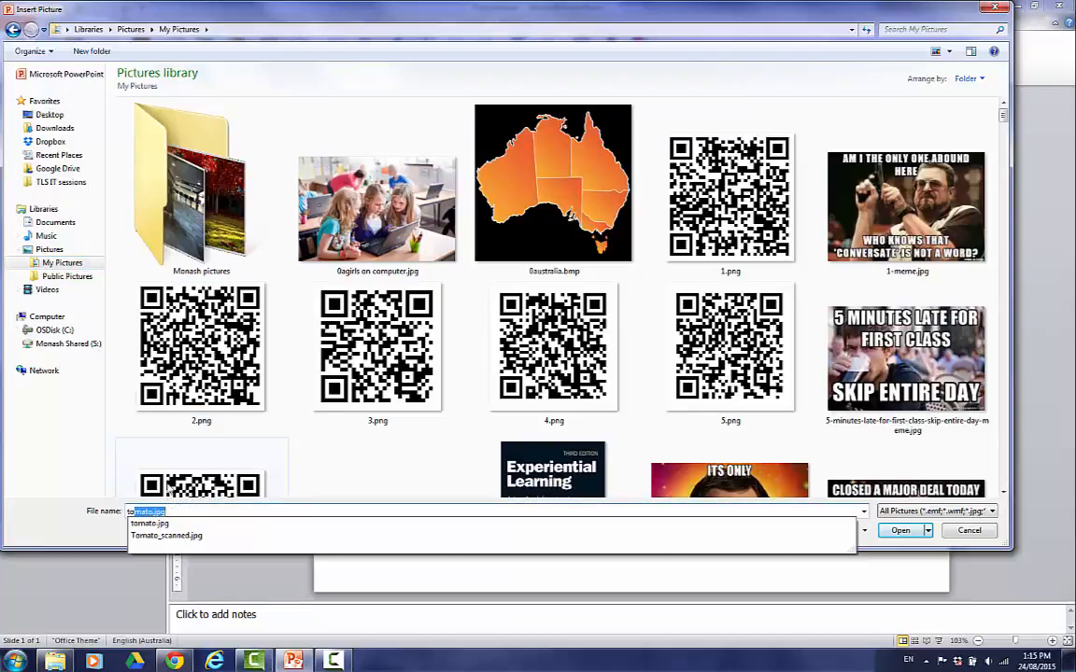
pyautogui.press('Return')
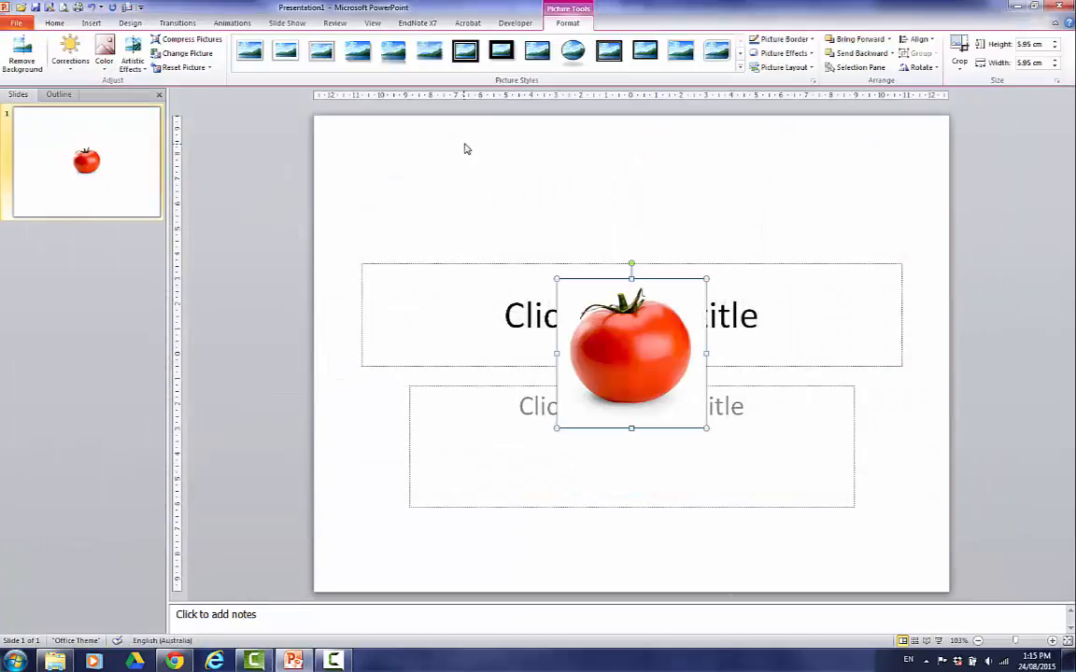
pyautogui.click(468, 264)
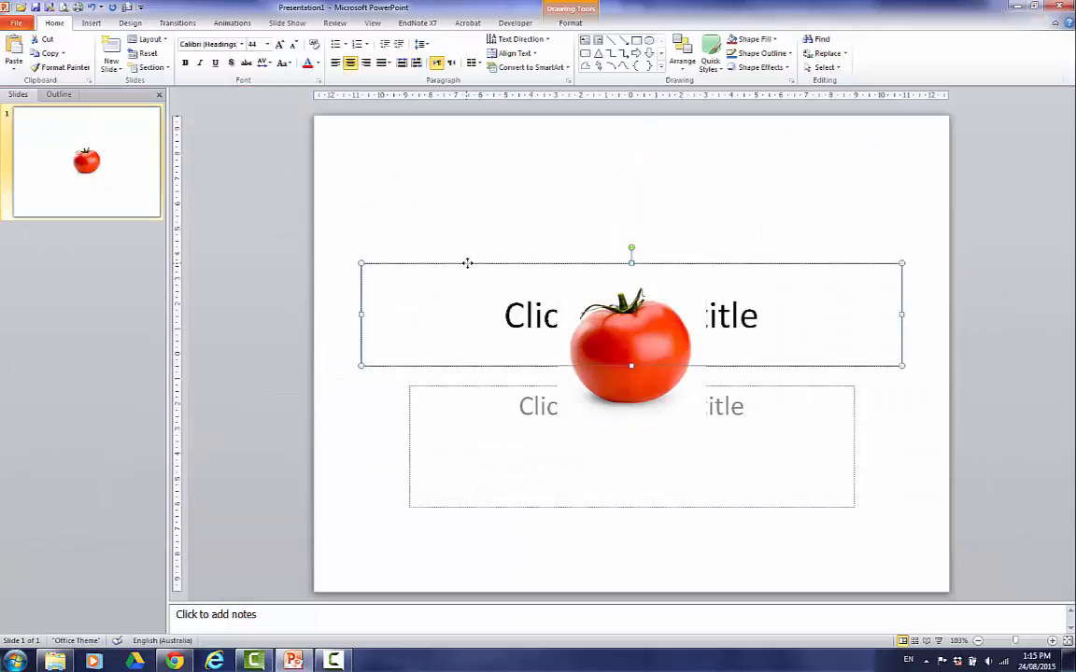
pyautogui.press('Delete')
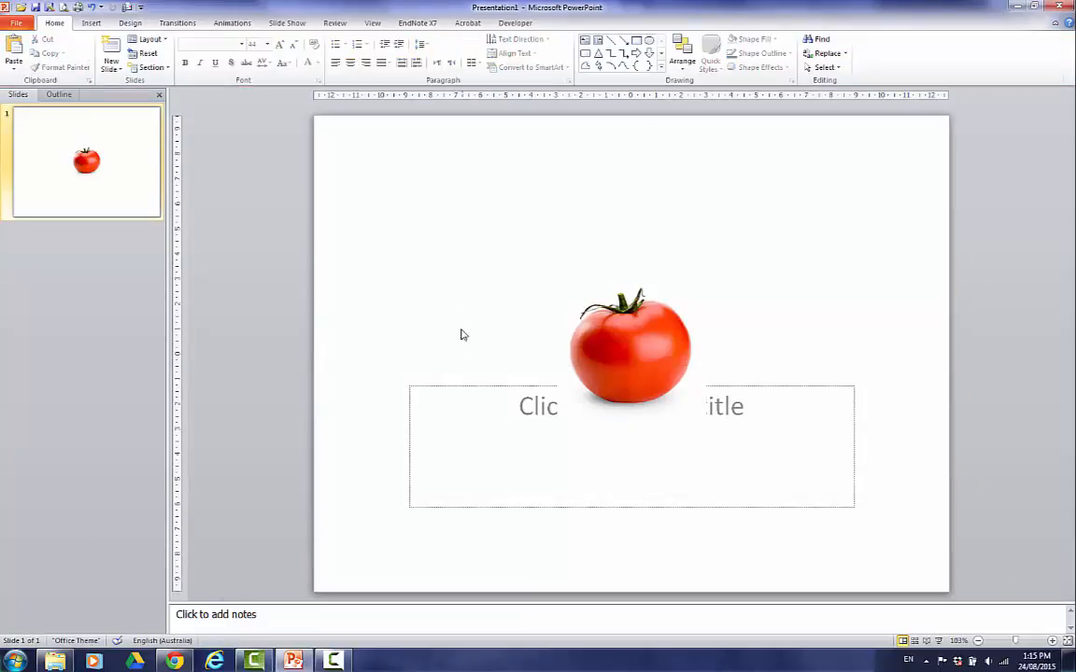
pyautogui.click(450, 386)
pyautogui.press('Delete')
# - Apply the Appear entrance animation to the tomato picture
pyautogui.click(558, 305)
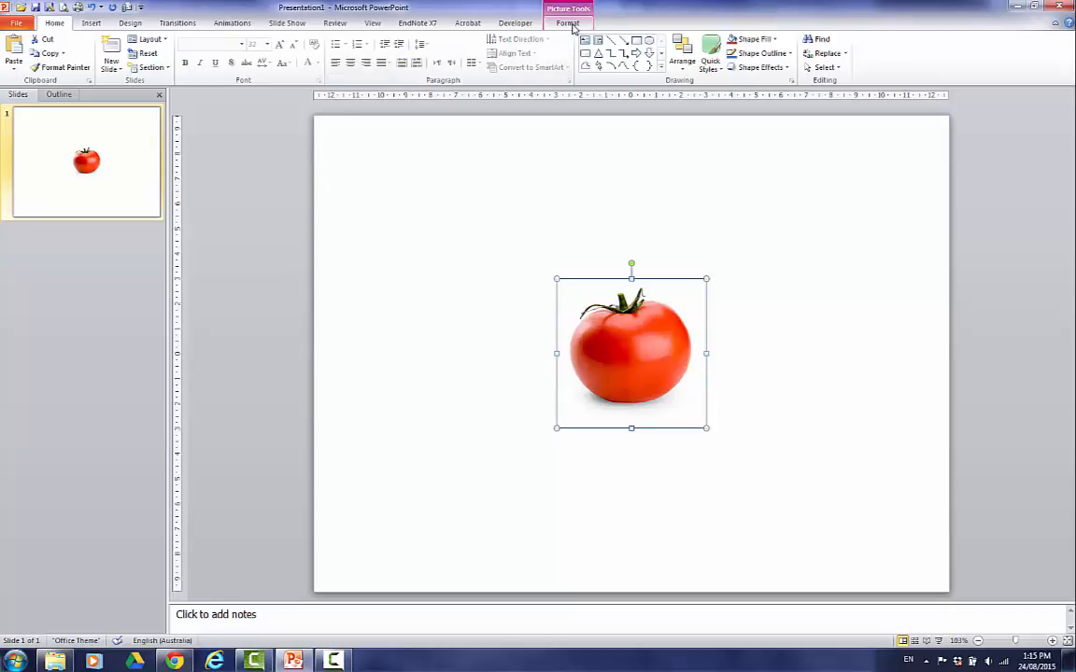
pyautogui.click(232, 24)
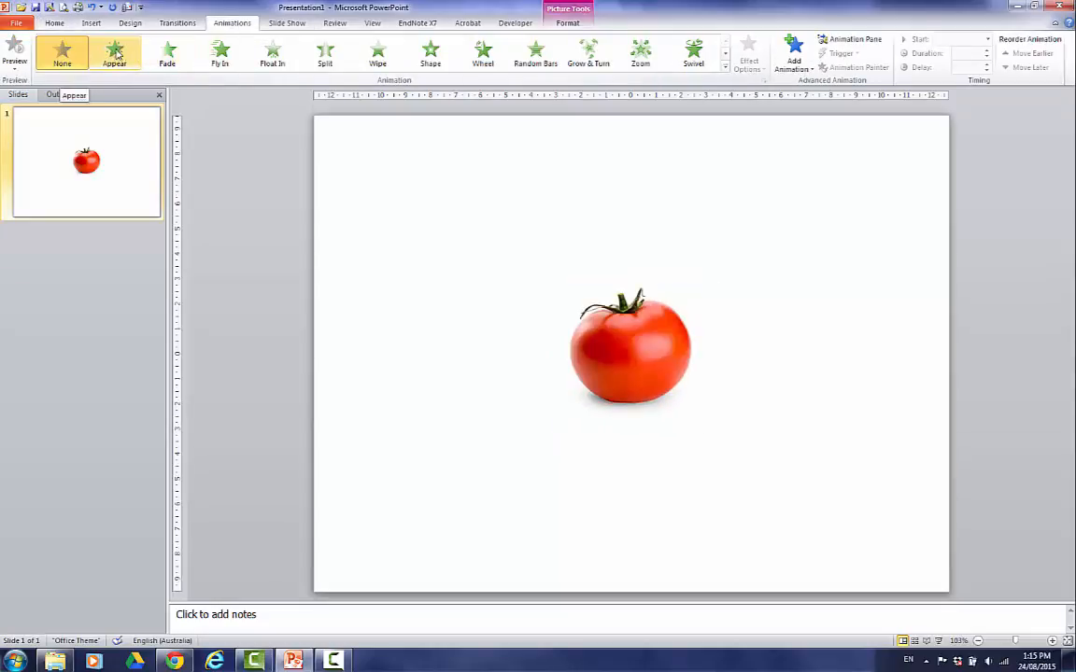
pyautogui.click(116, 56)
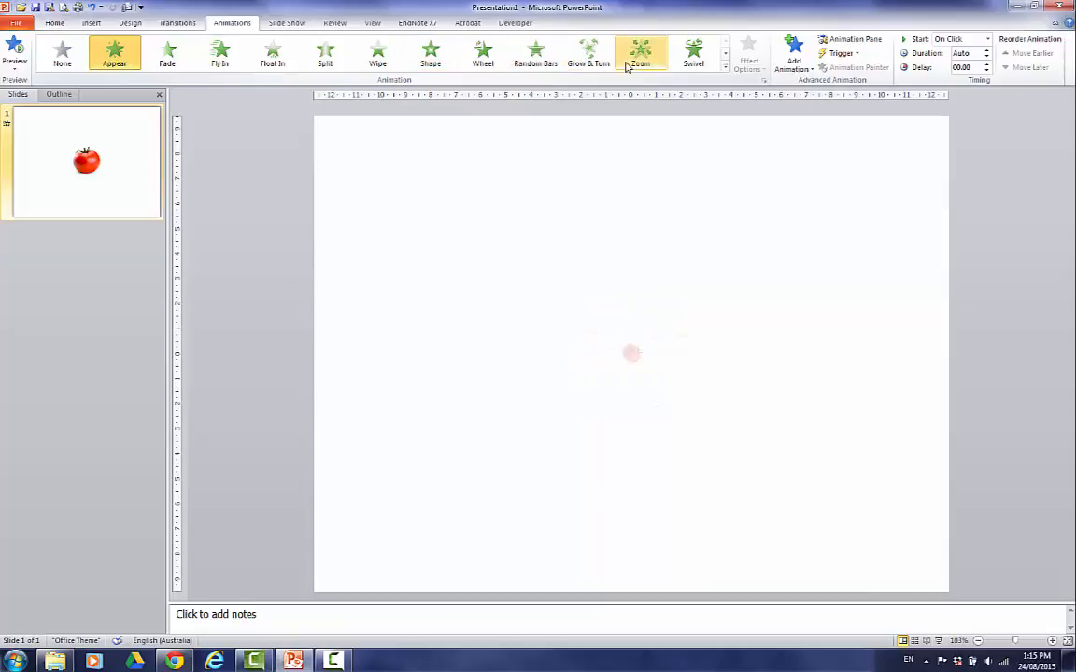
# - Change the tomato's entrance effect to Grow & Turn from the full list of entrance effects, and check it in the slide show
pyautogui.click(724, 67)
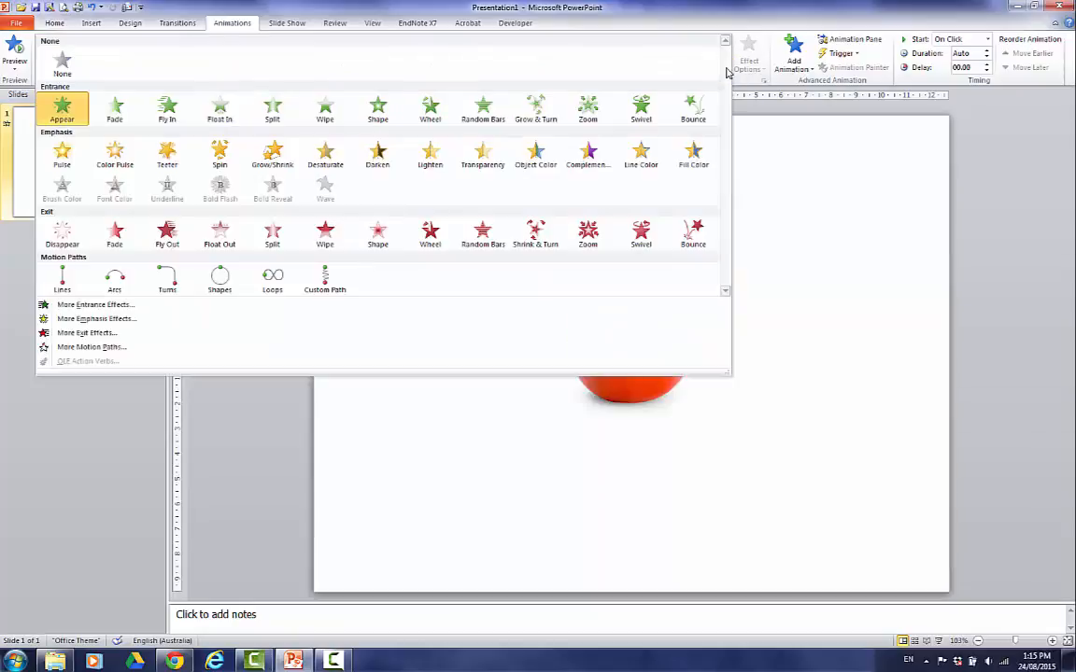
pyautogui.click(70, 306)
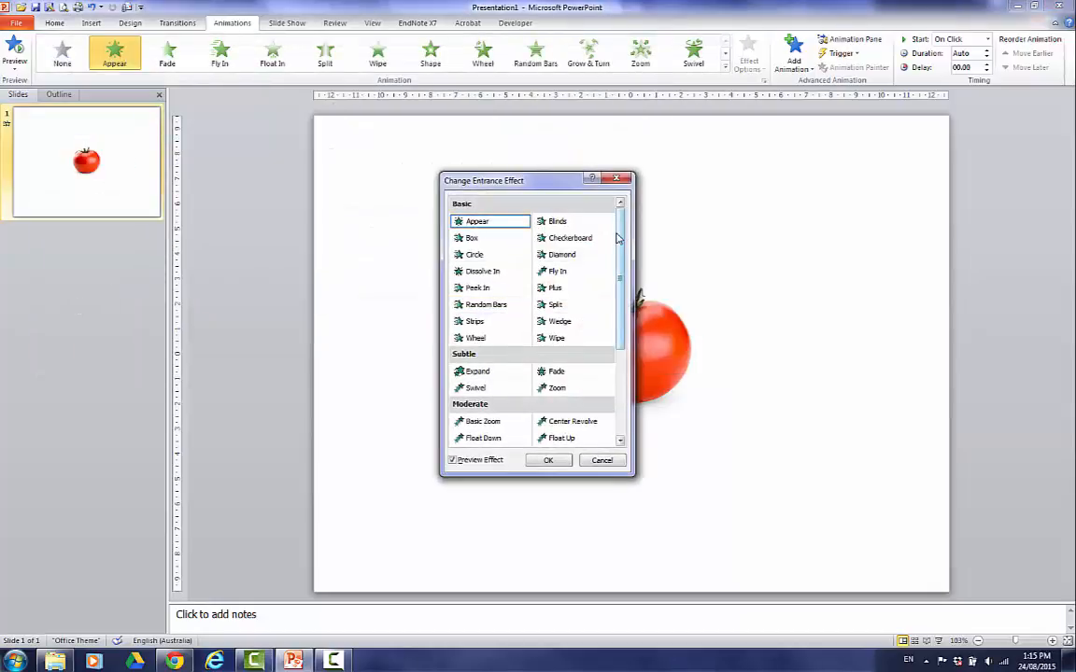
pyautogui.moveTo(616, 239); pyautogui.dragTo(618, 307)
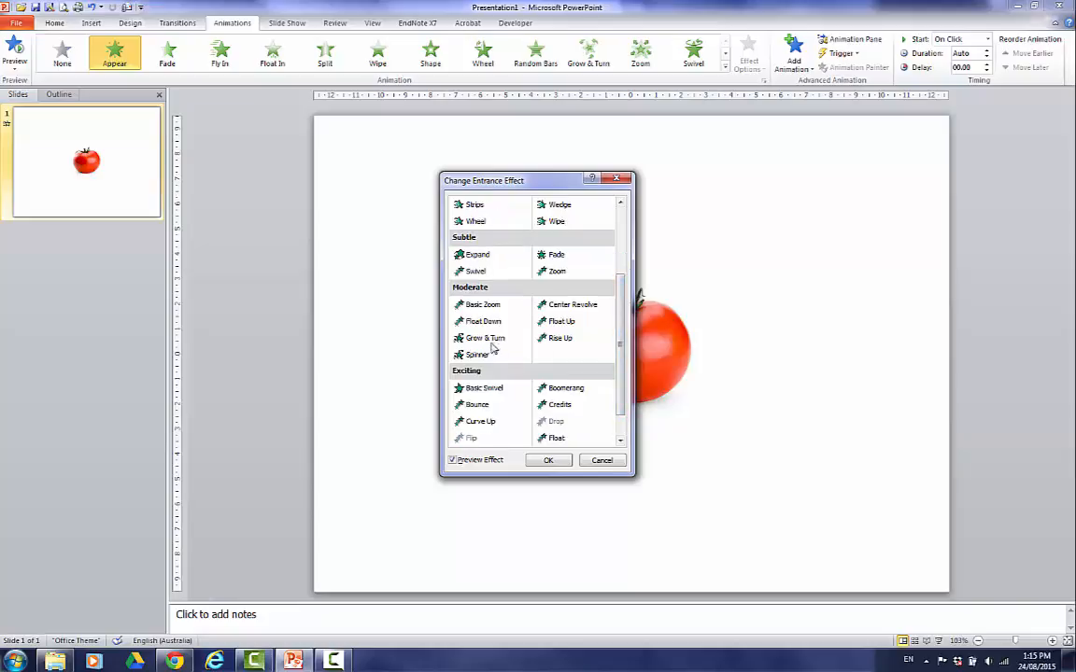
pyautogui.moveTo(504, 181); pyautogui.dragTo(353, 166)
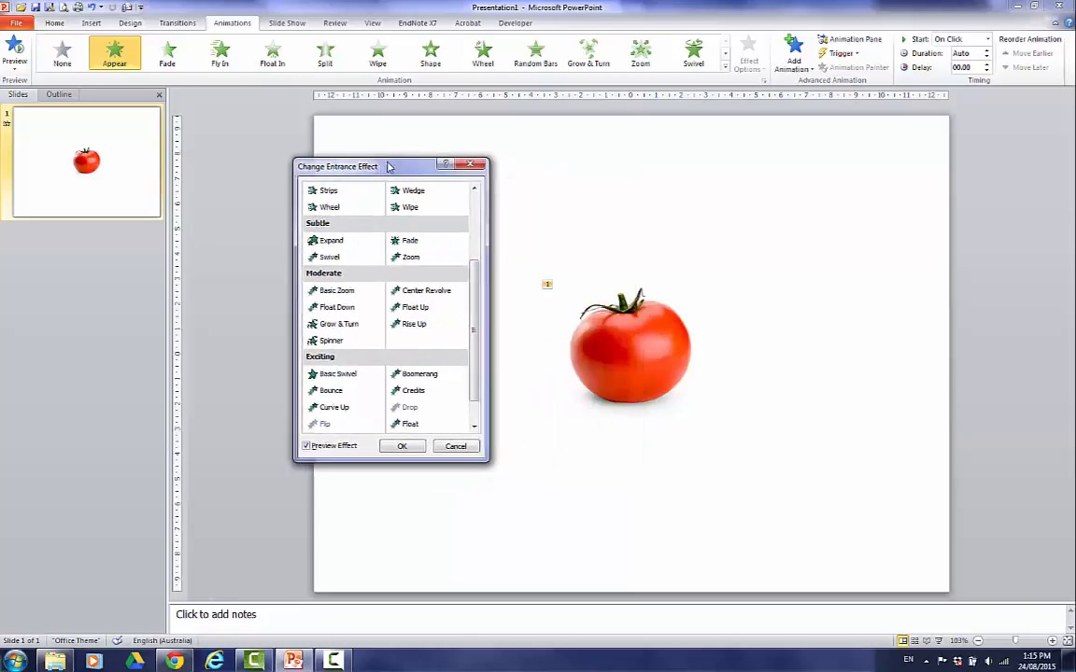
pyautogui.click(337, 325)
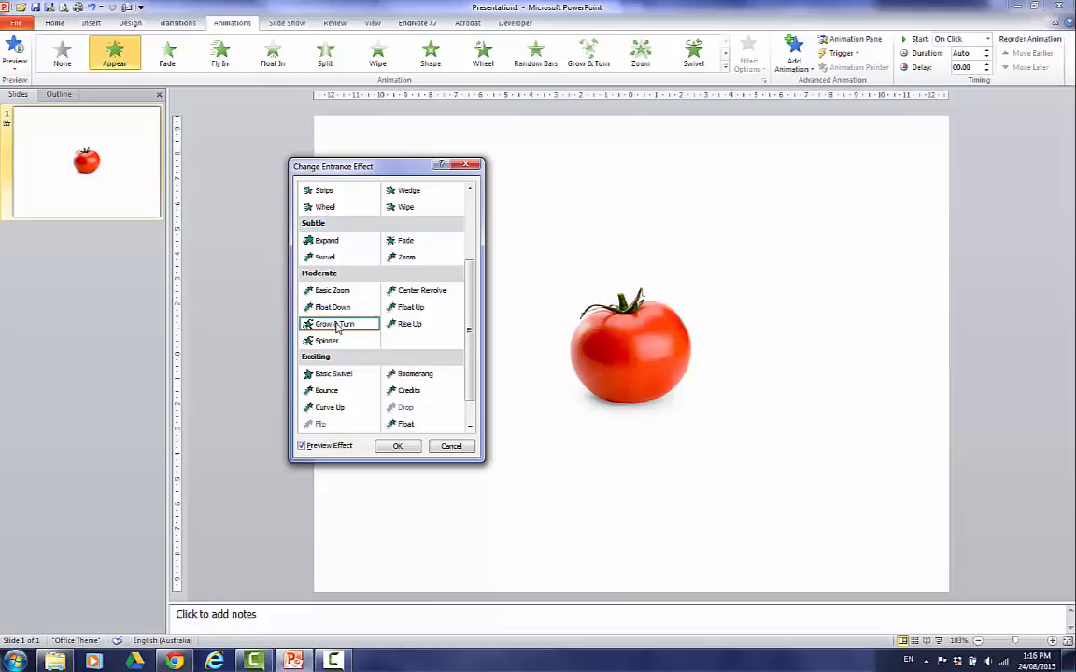
pyautogui.click(392, 447)
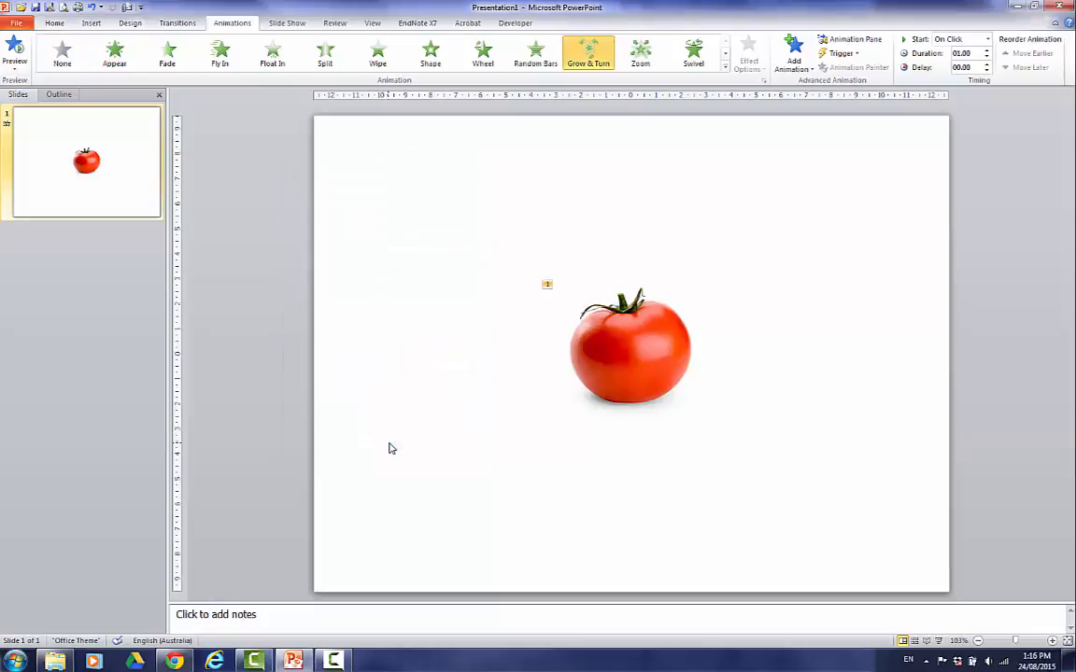
pyautogui.click(939, 642)
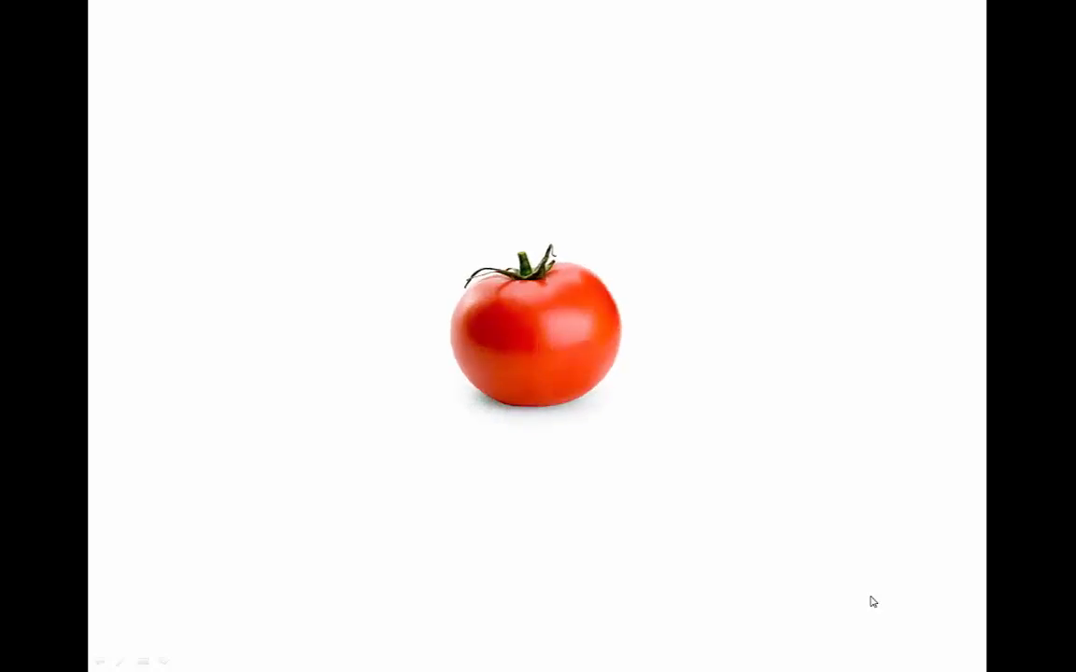
pyautogui.press('Escape')
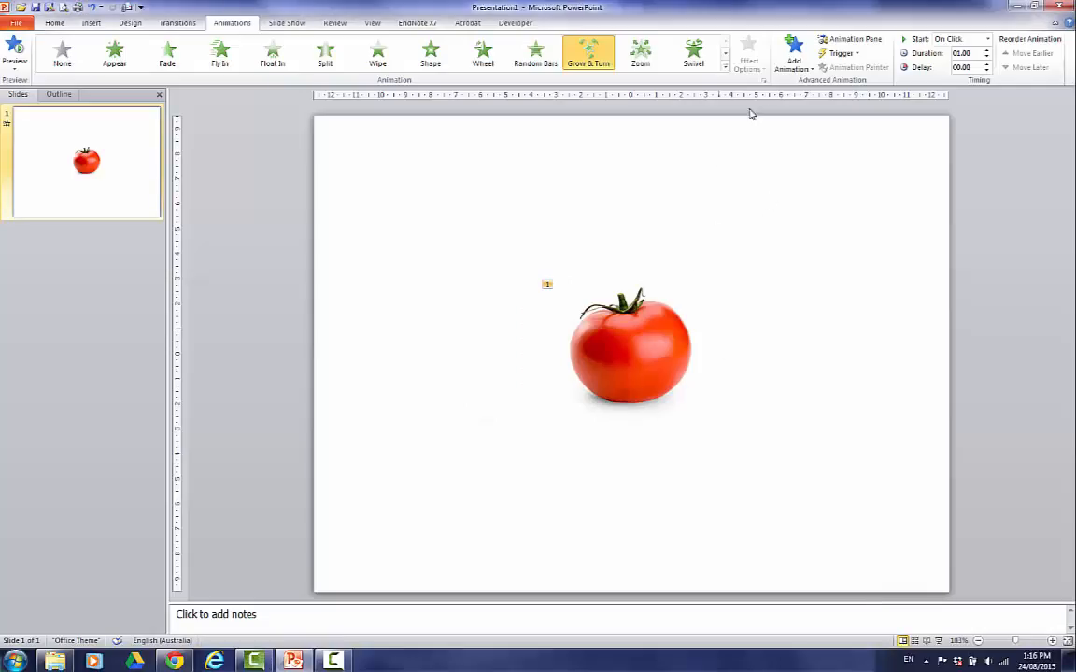
# - Show the list of the slide's animations and add the Applause sound to the tomato's Grow & Turn effect
pyautogui.click(854, 41)
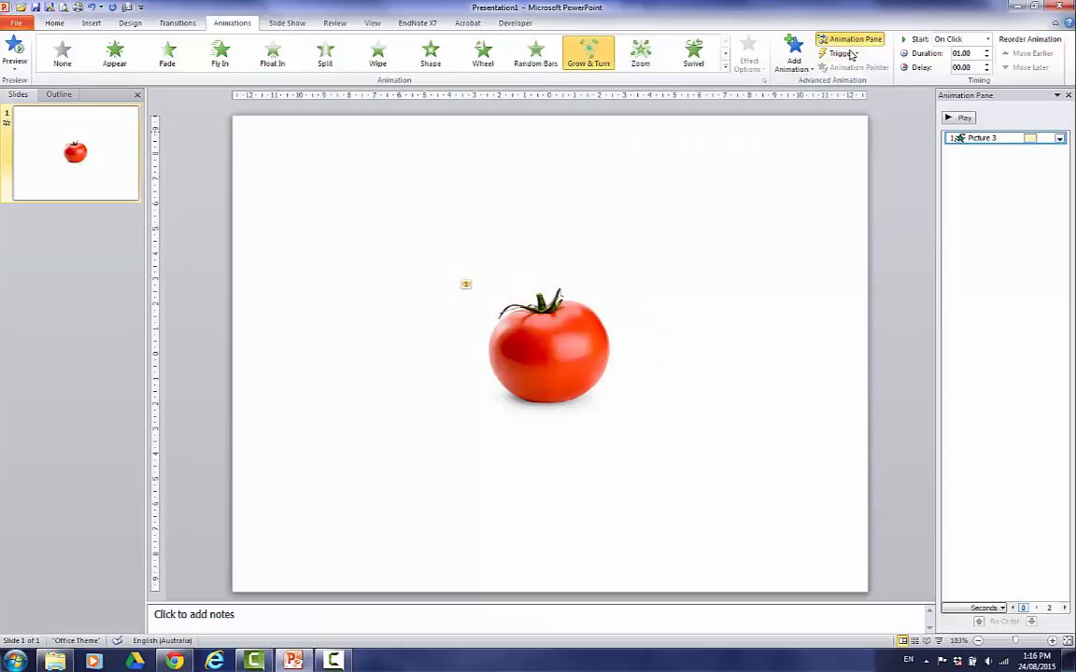
pyautogui.click(1059, 138)
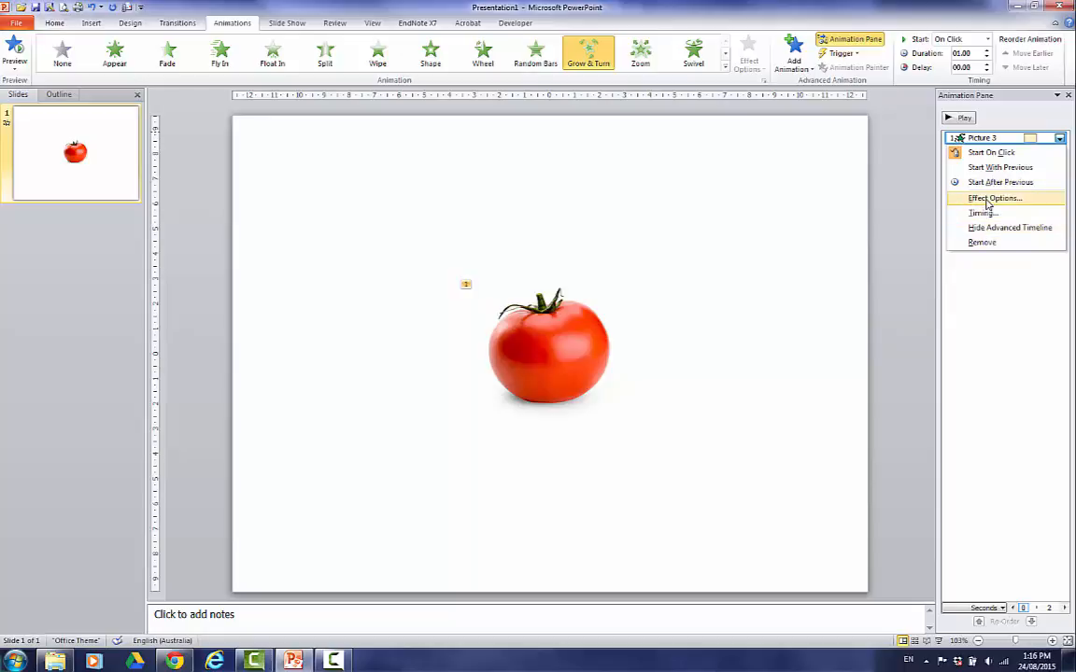
pyautogui.click(987, 199)
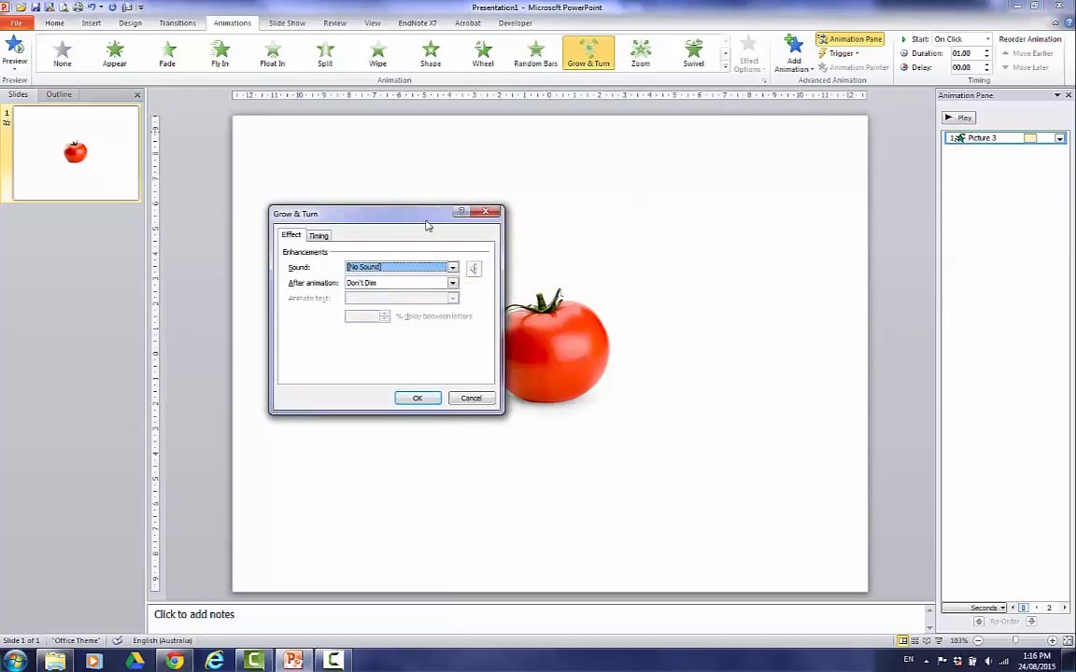
pyautogui.click(452, 268)
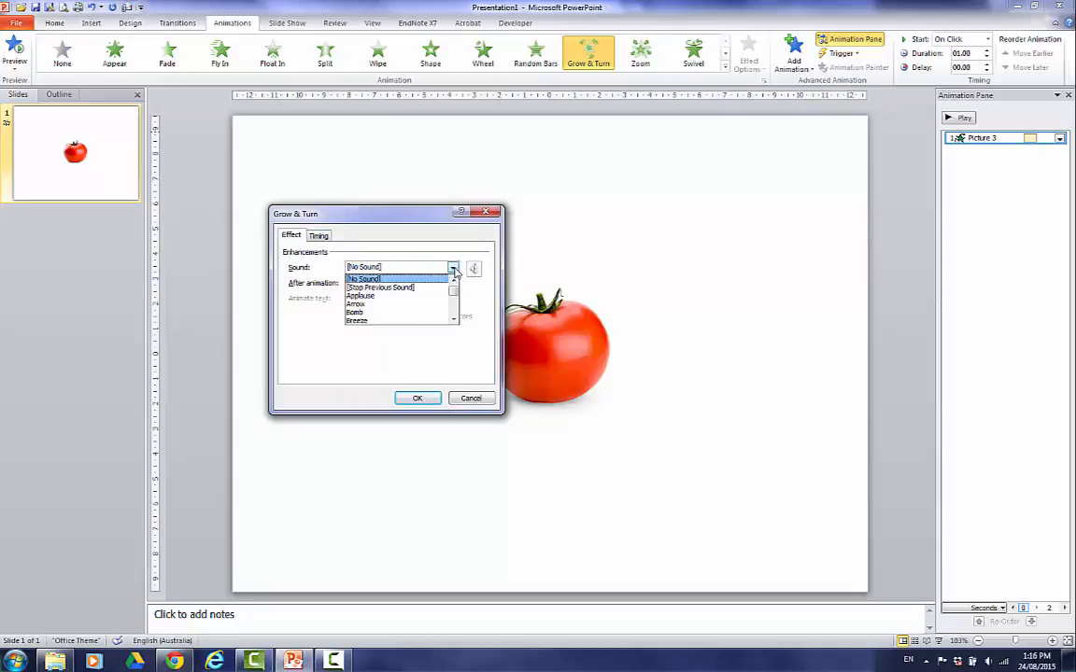
pyautogui.click(368, 296)
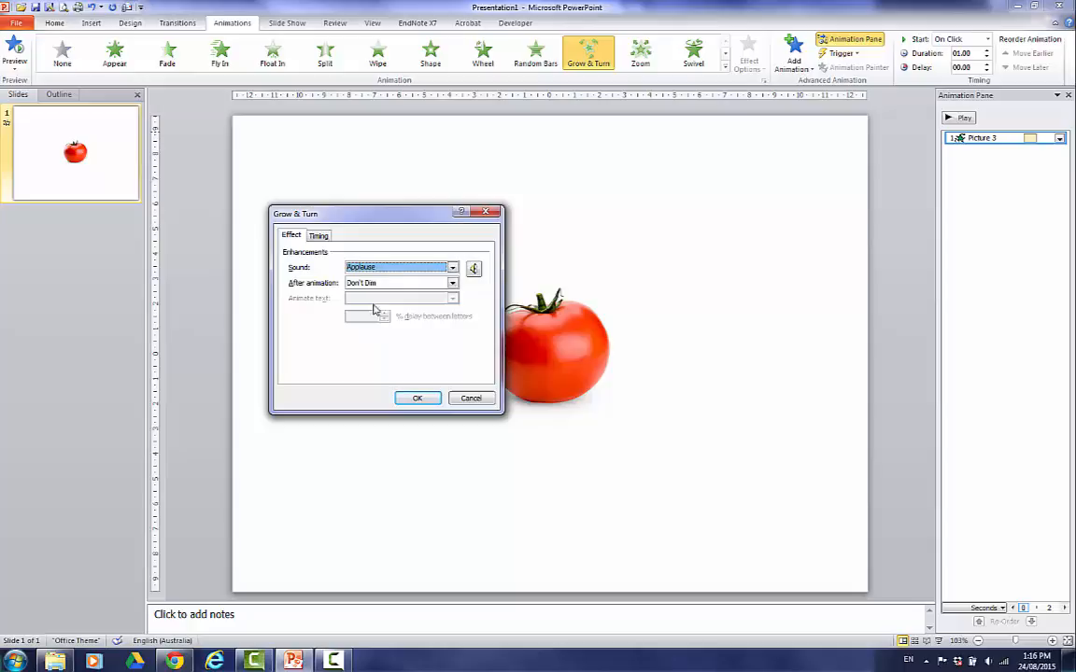
pyautogui.click(419, 398)
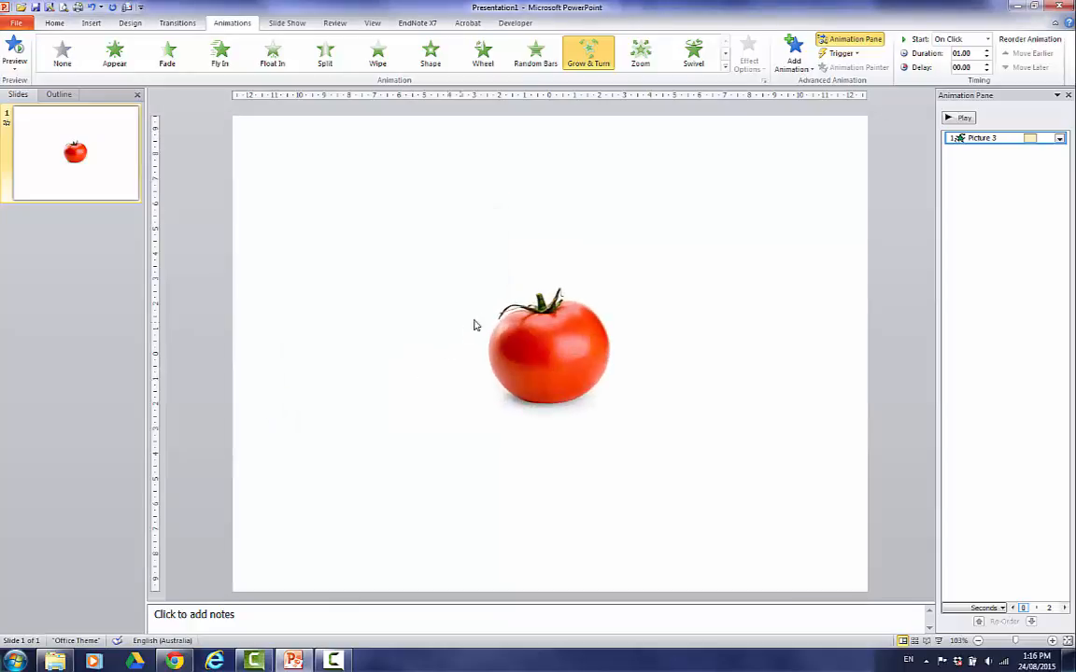
# - Reopen the effect options of the tomato's Grow & Turn animation
pyautogui.click(1059, 140)
pyautogui.click(944, 192)
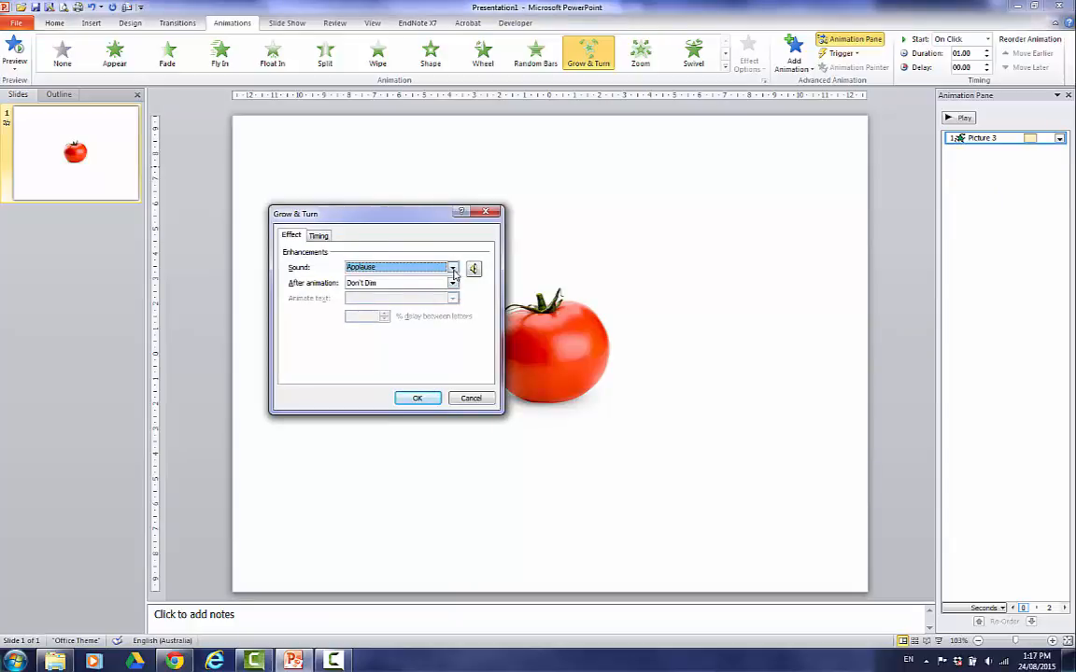
pyautogui.click(453, 269)
pyautogui.moveTo(453, 297); pyautogui.dragTo(454, 316)
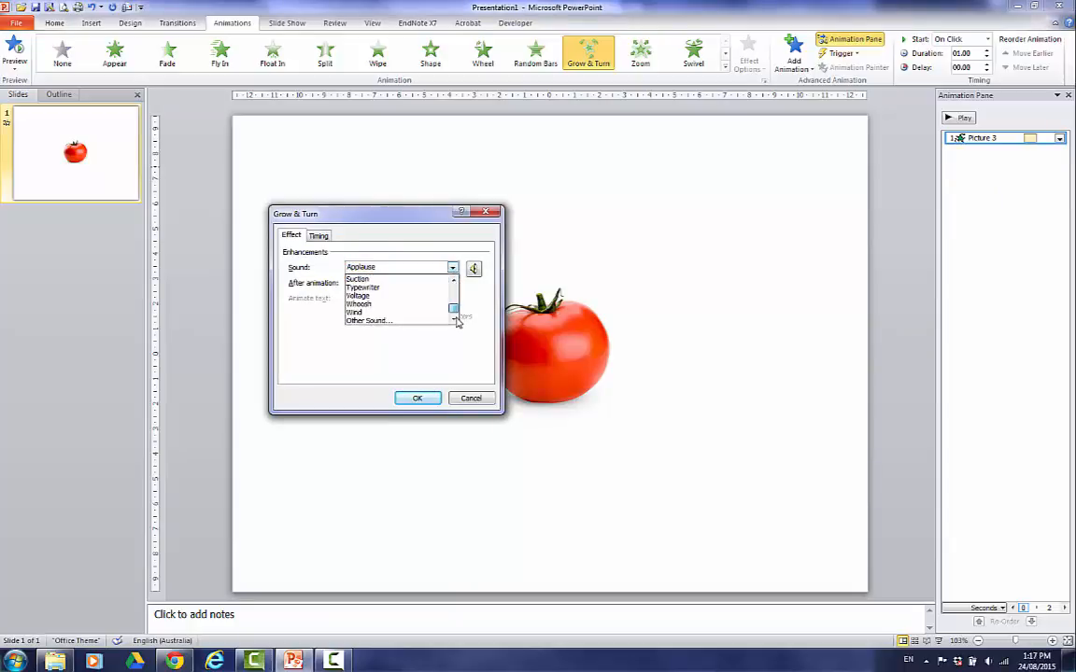
pyautogui.click(391, 320)
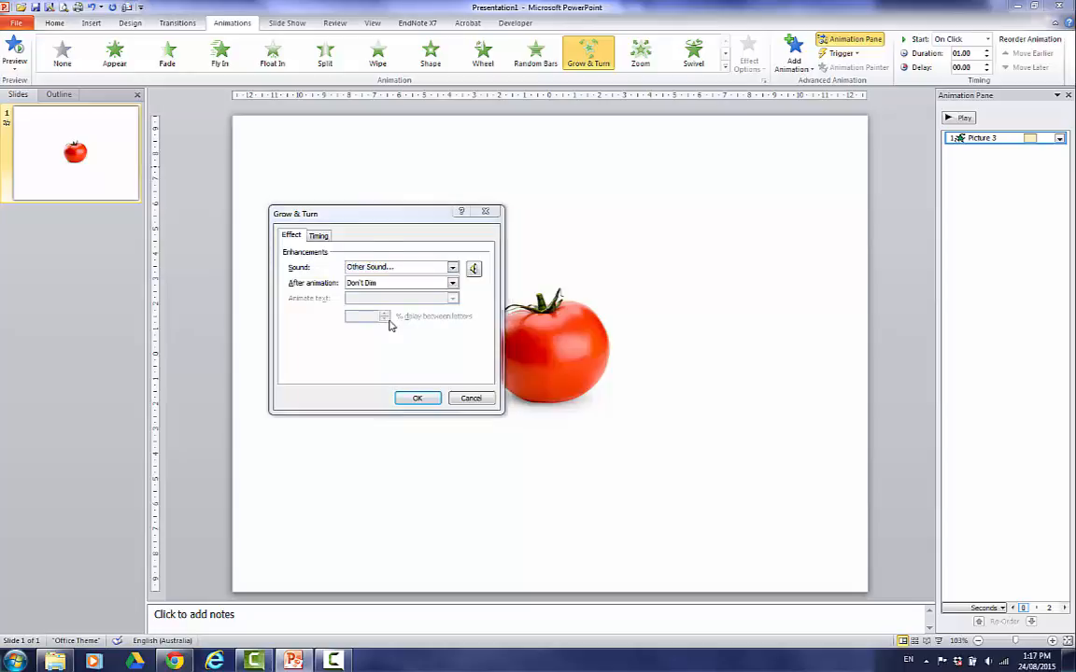
pyautogui.click(766, 542)
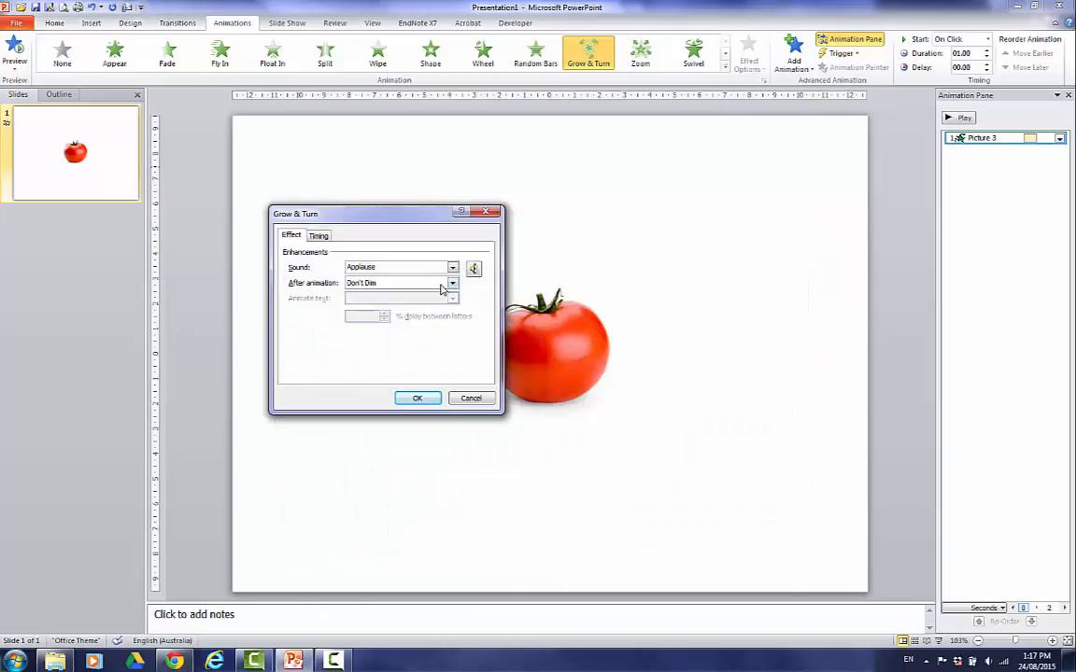
# - Set the Grow & Turn timing to a 5-second delay and a duration of 5 seconds (Very Slow), starting On Click
pyautogui.click(320, 237)
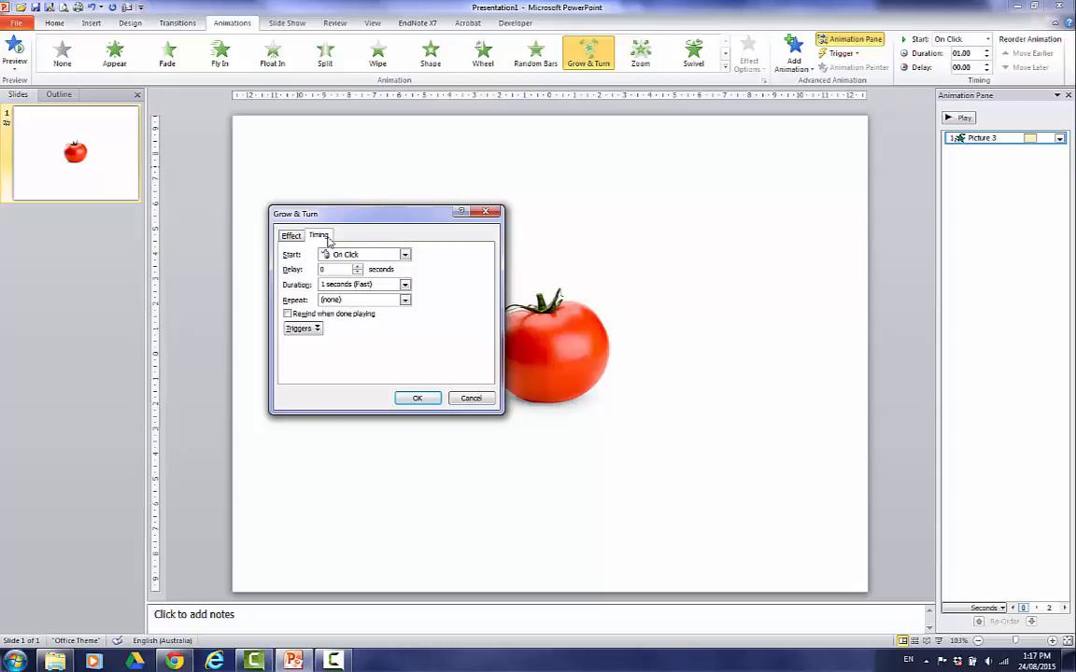
pyautogui.click(405, 255)
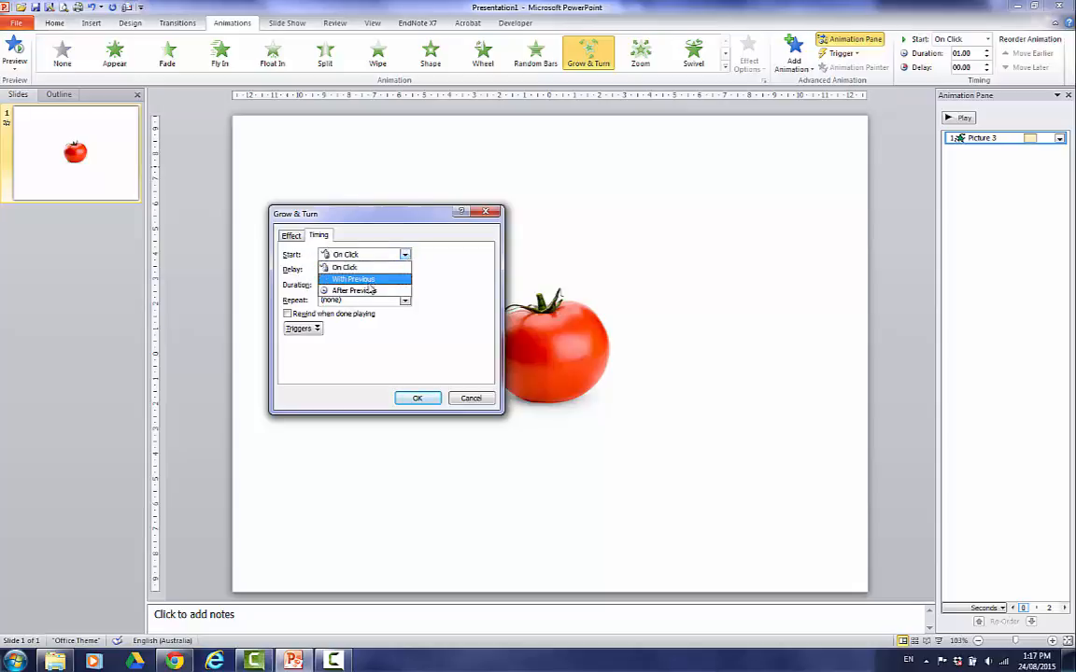
pyautogui.click(406, 255)
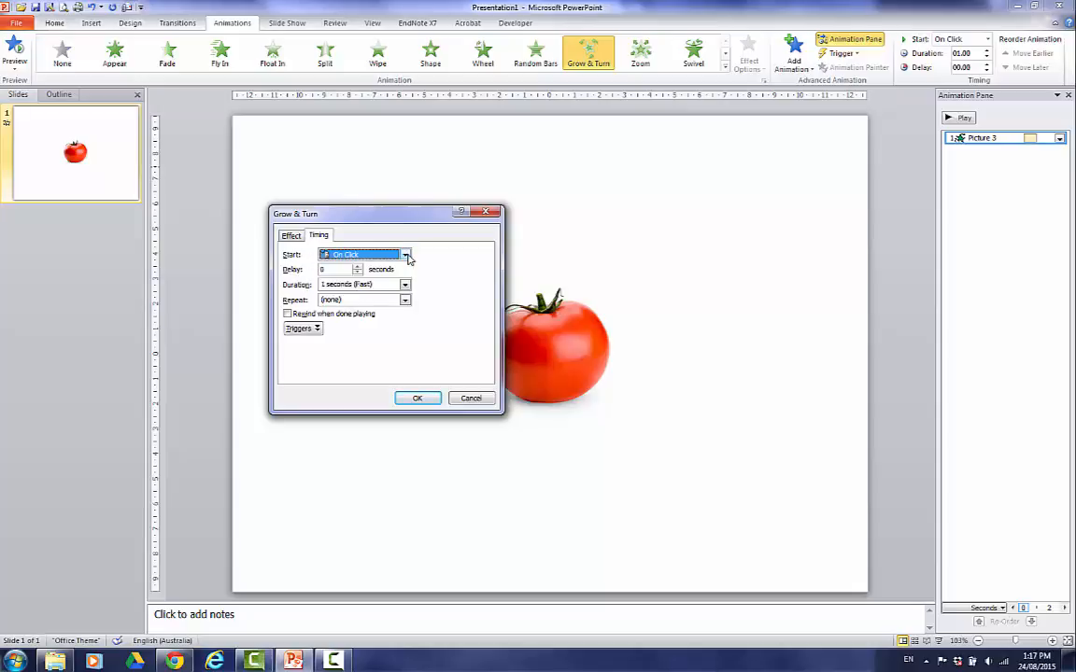
pyautogui.click(358, 267)
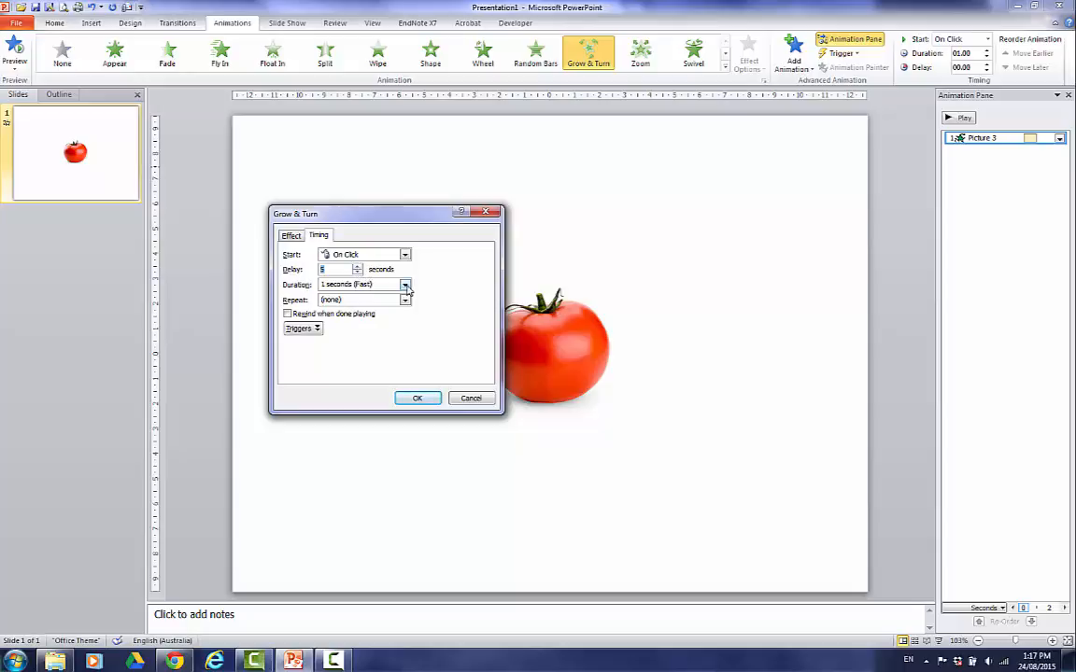
pyautogui.click(405, 285)
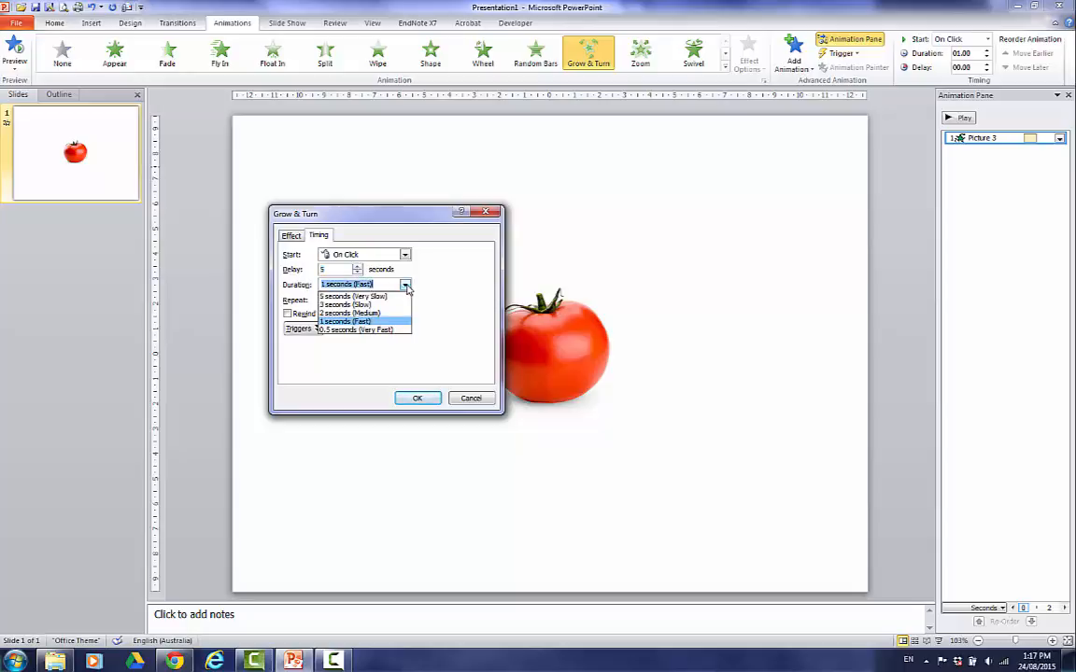
pyautogui.click(393, 297)
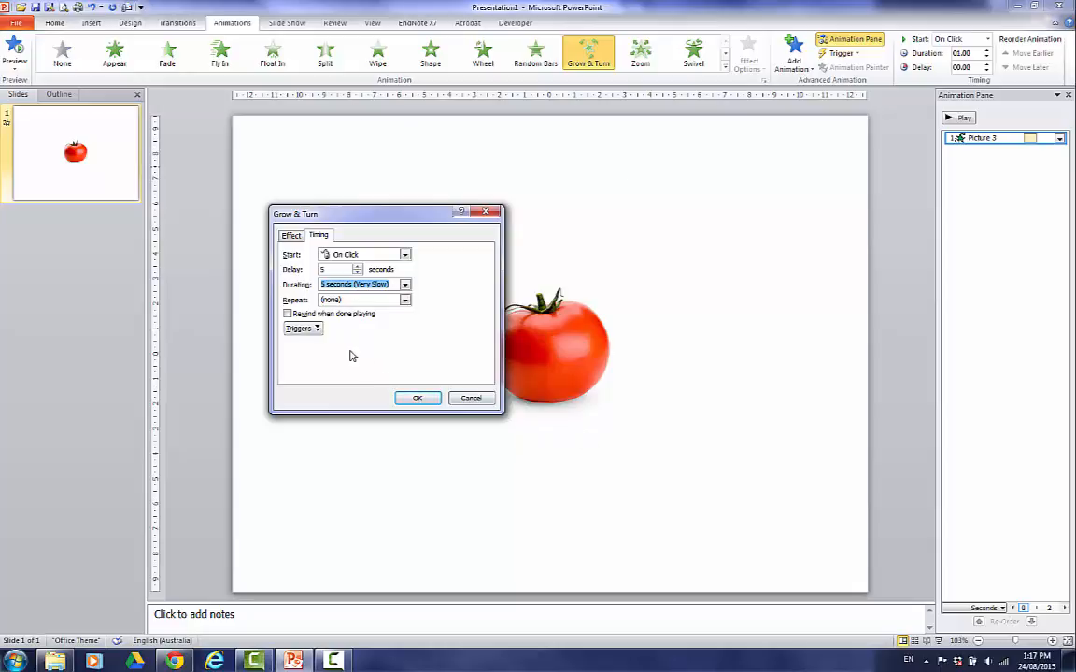
# - Switch the trigger to start on click of Picture 3 and back to Animate as part of click sequence, and apply the timing settings
pyautogui.click(317, 330)
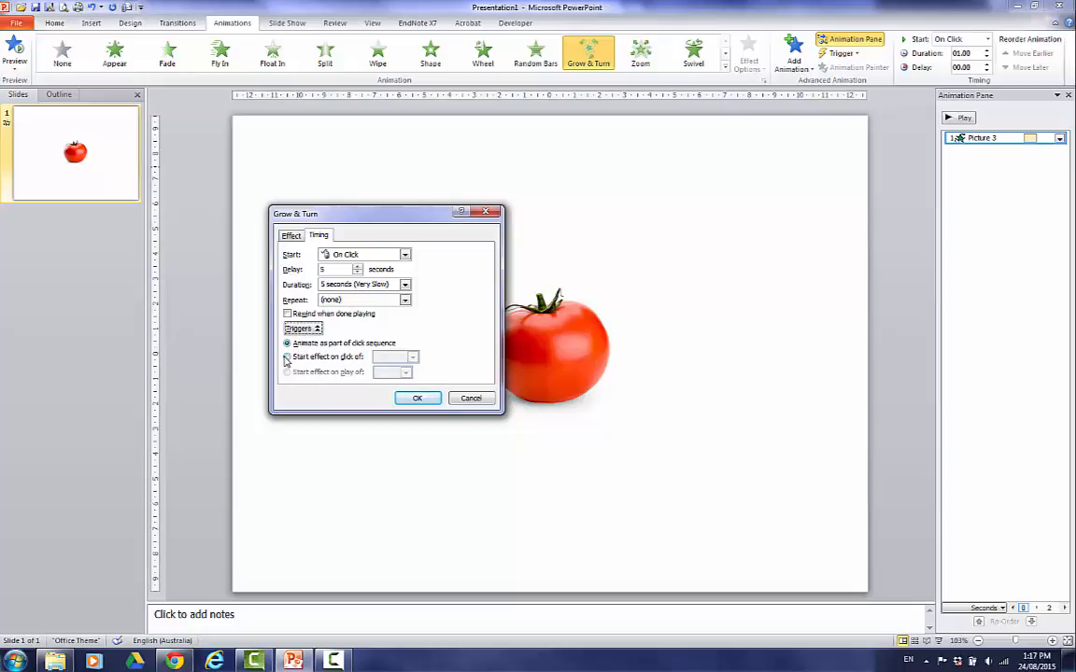
pyautogui.click(313, 357)
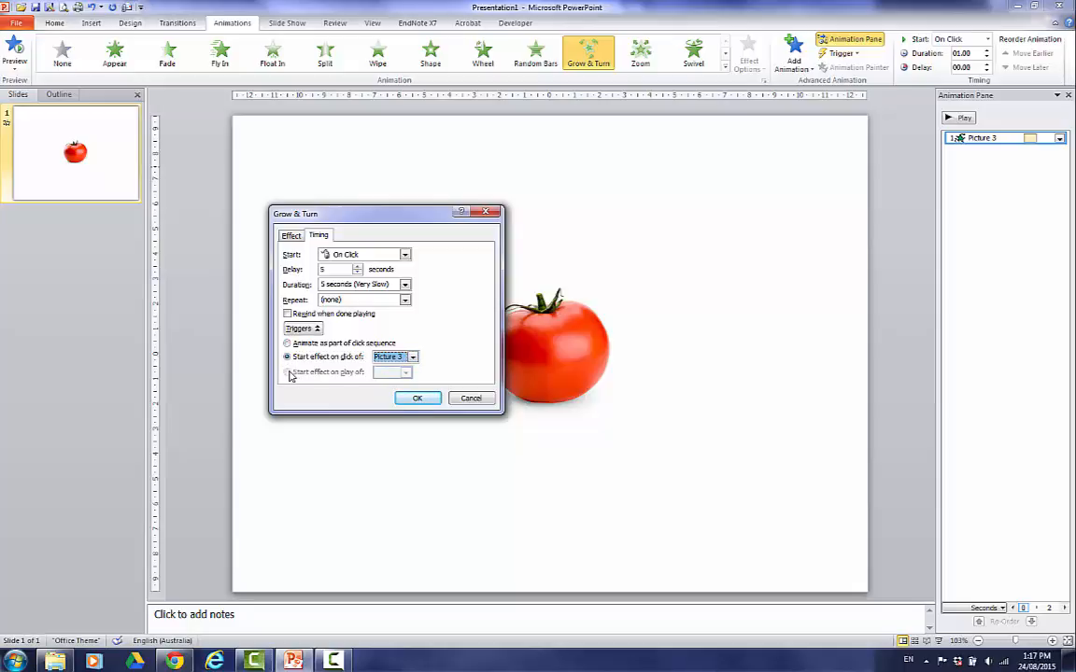
pyautogui.moveTo(364, 214); pyautogui.dragTo(297, 225)
pyautogui.click(224, 354)
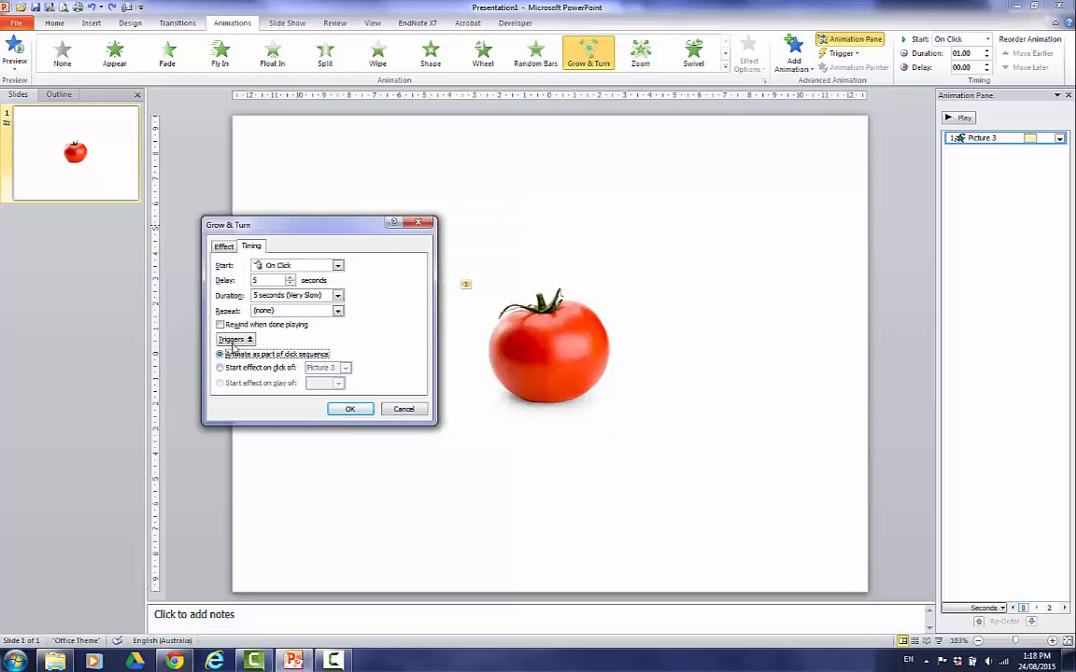
pyautogui.click(345, 412)
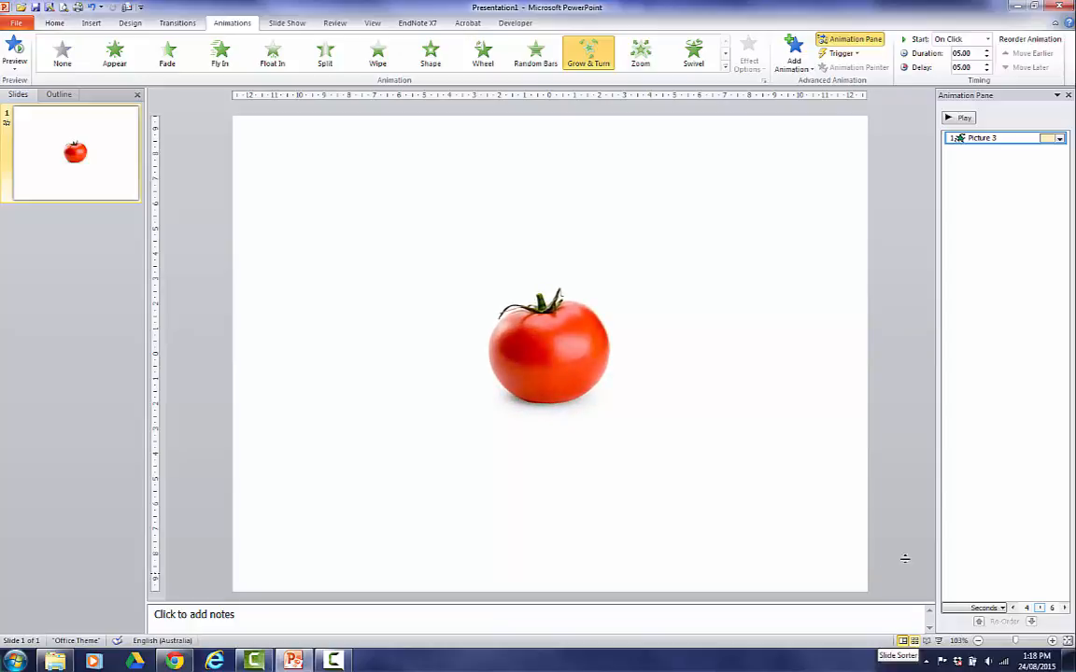
# - Set the tomato's Grow & Turn timing to a 0-second delay and a duration of 2 seconds (Medium)
pyautogui.click(1059, 137)
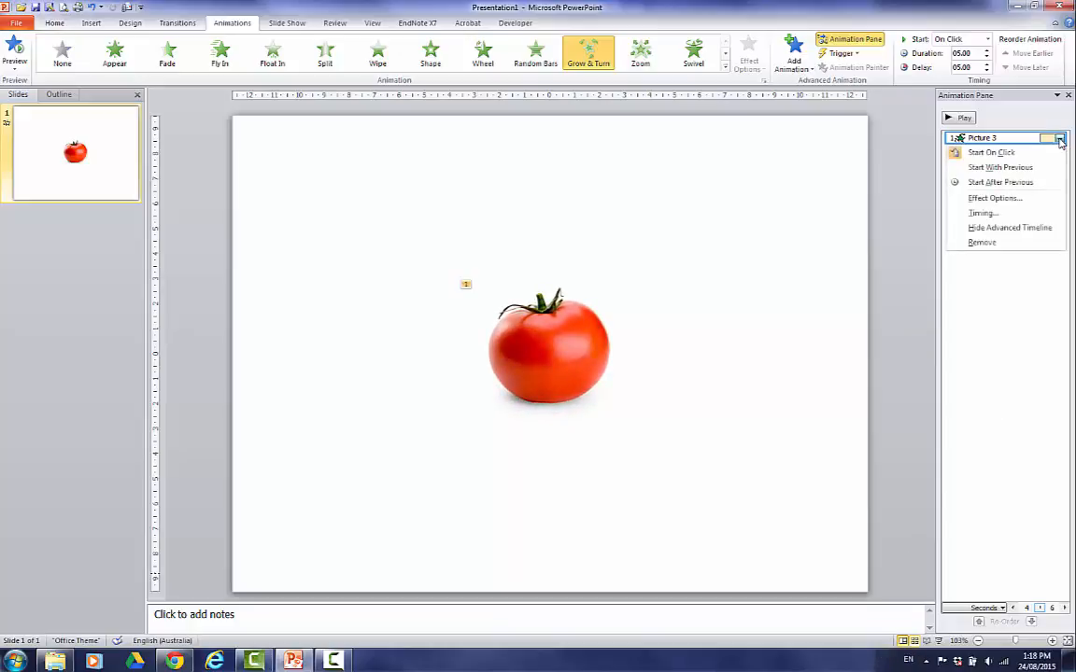
pyautogui.click(1016, 203)
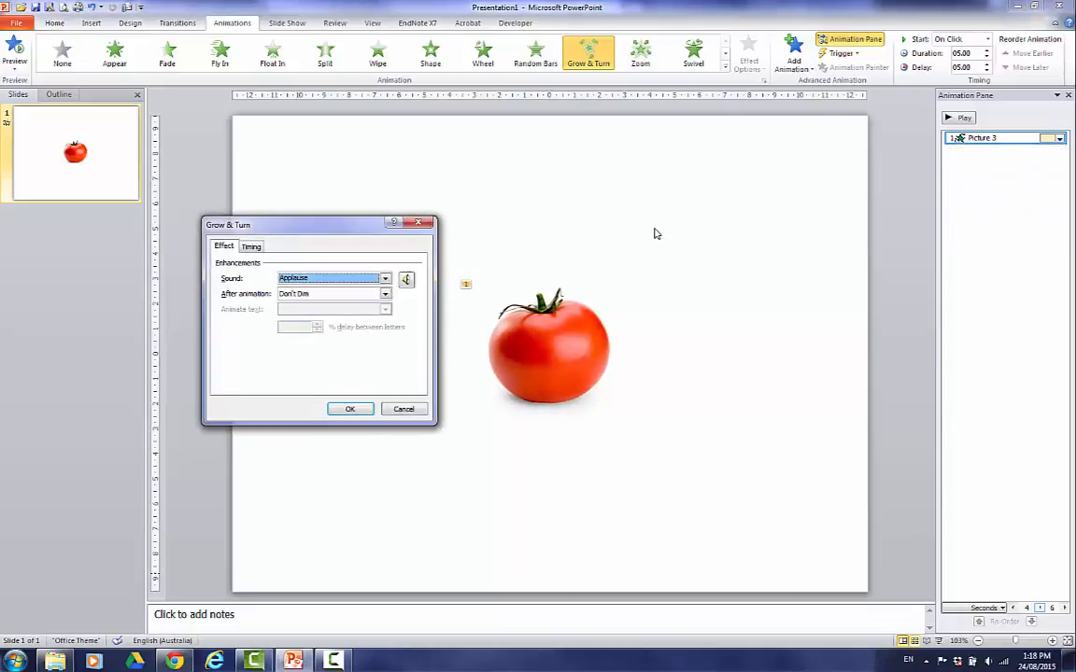
pyautogui.click(261, 248)
pyautogui.click(289, 283)
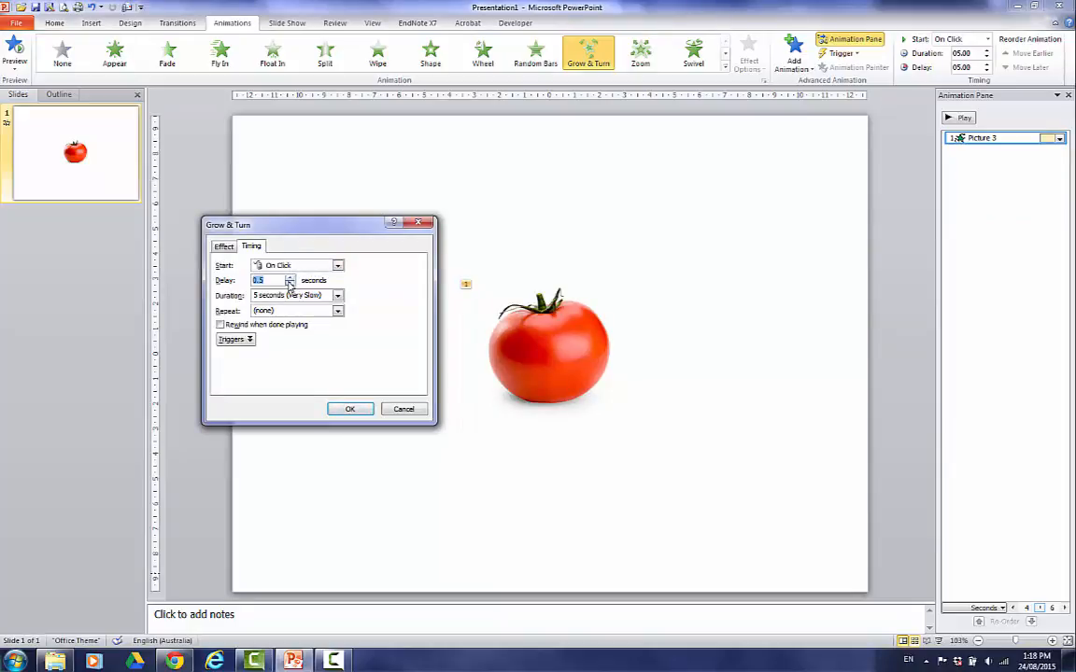
pyautogui.click(337, 296)
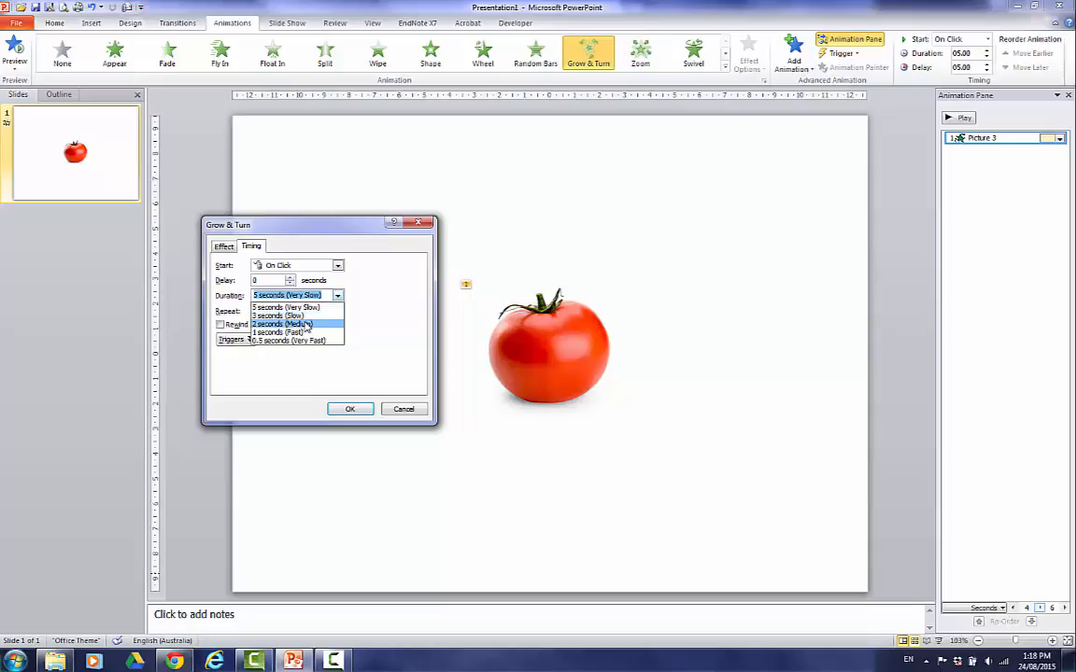
pyautogui.click(294, 324)
pyautogui.click(350, 409)
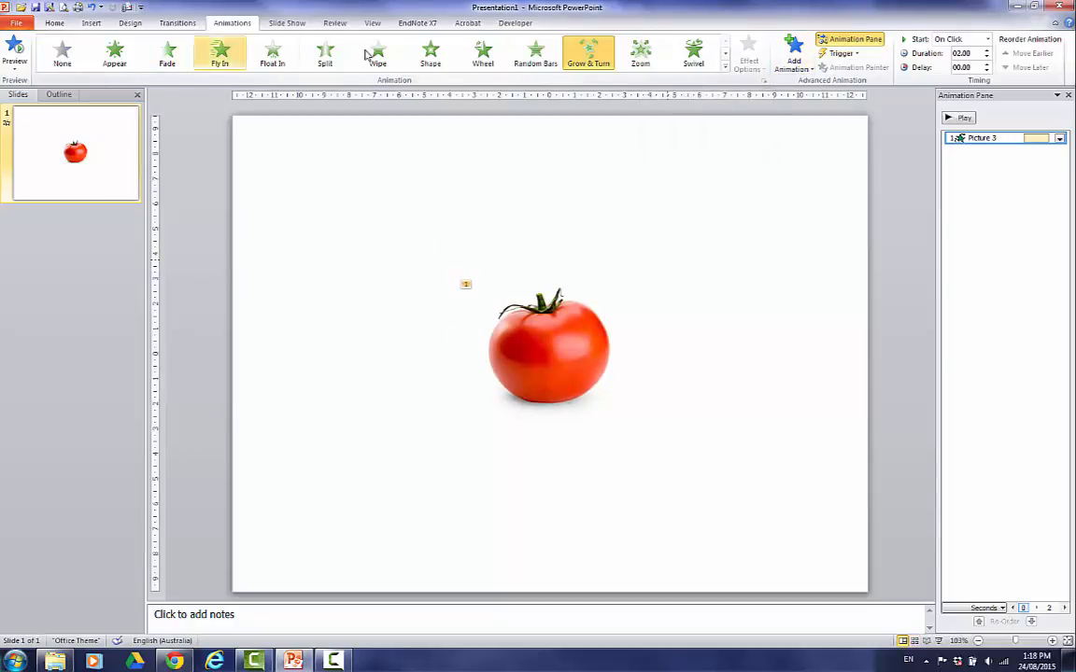
# - Add a Grow/Shrink emphasis effect to the tomato picture and set it to start After Previous
pyautogui.click(725, 68)
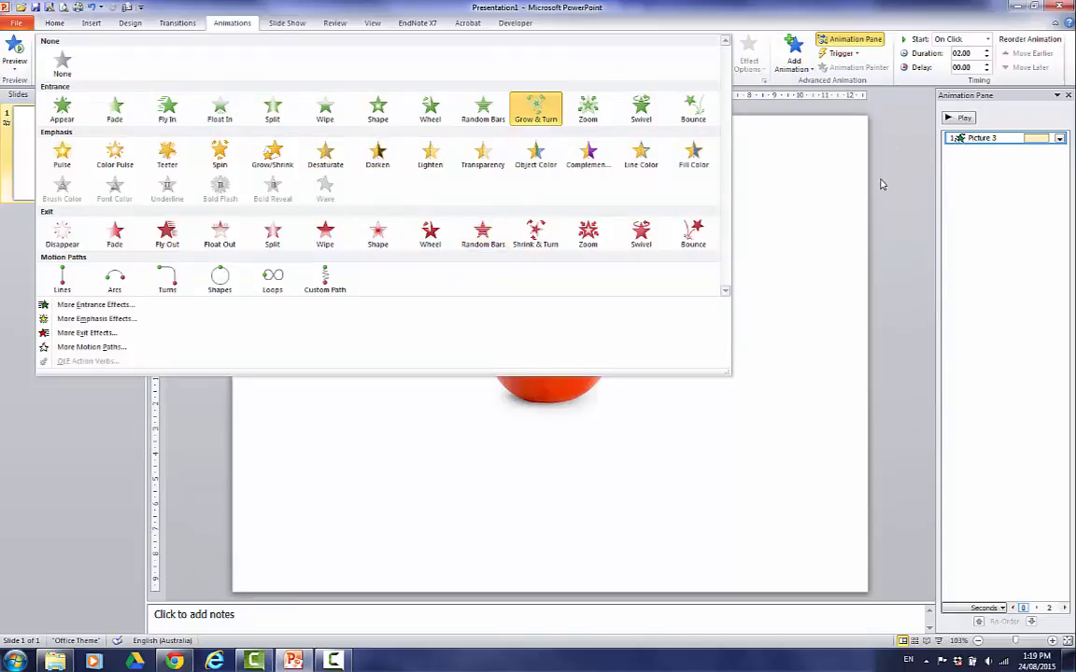
pyautogui.click(793, 52)
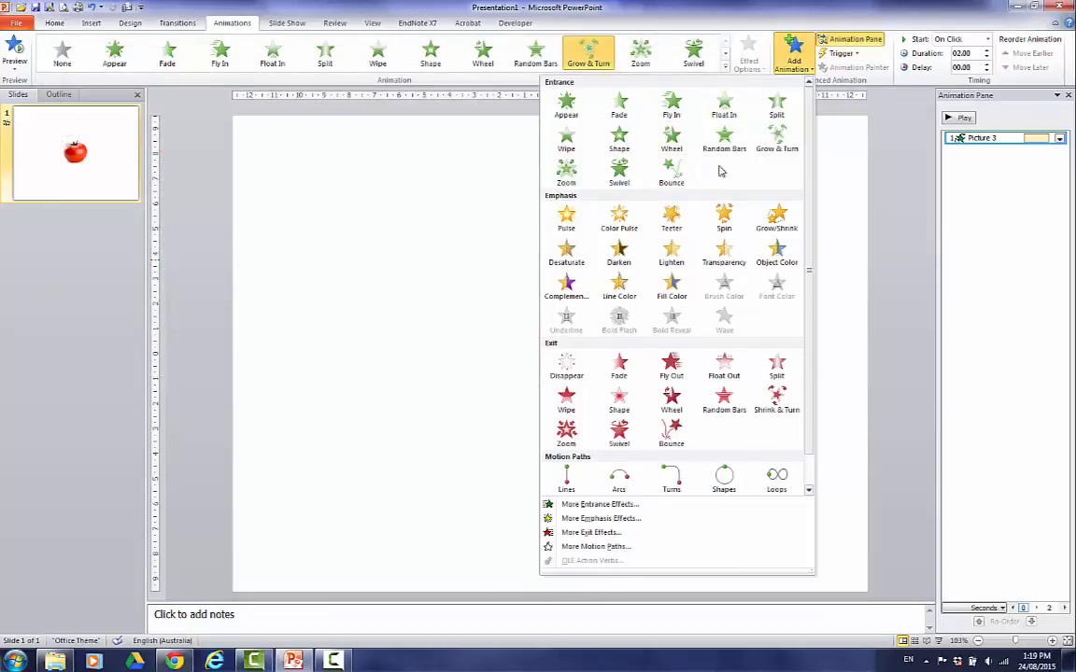
pyautogui.click(777, 220)
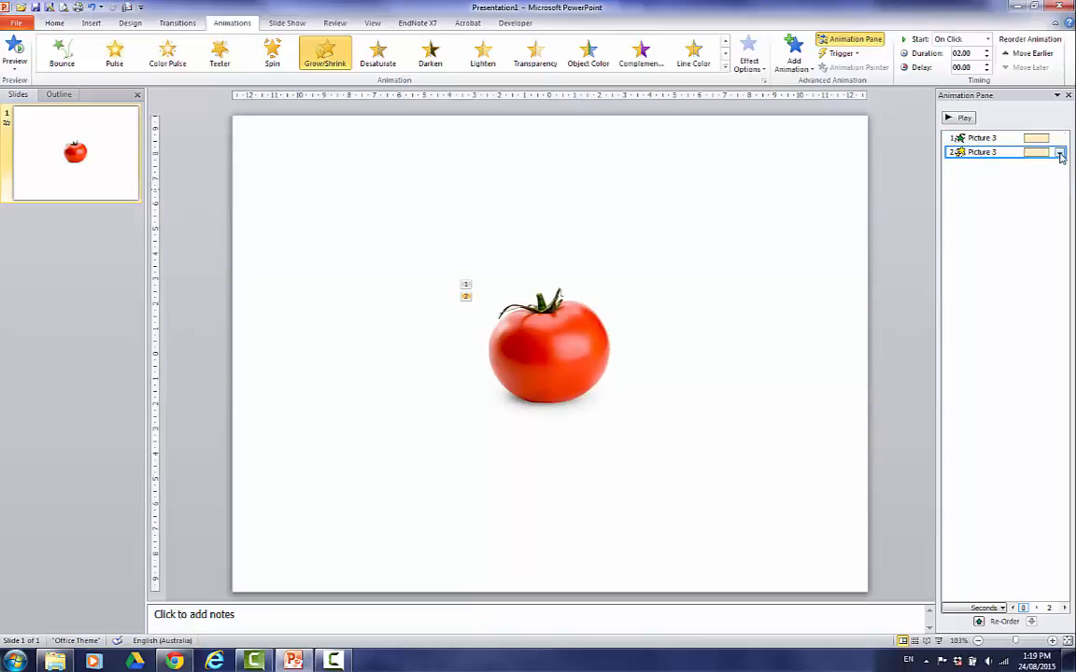
pyautogui.click(1060, 153)
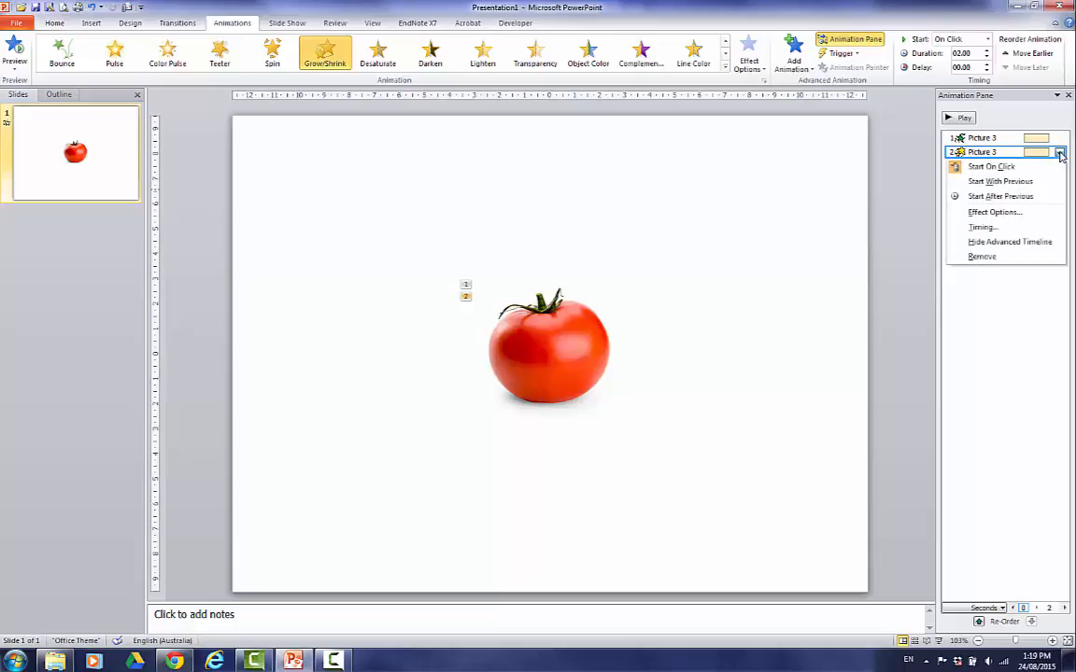
pyautogui.click(990, 196)
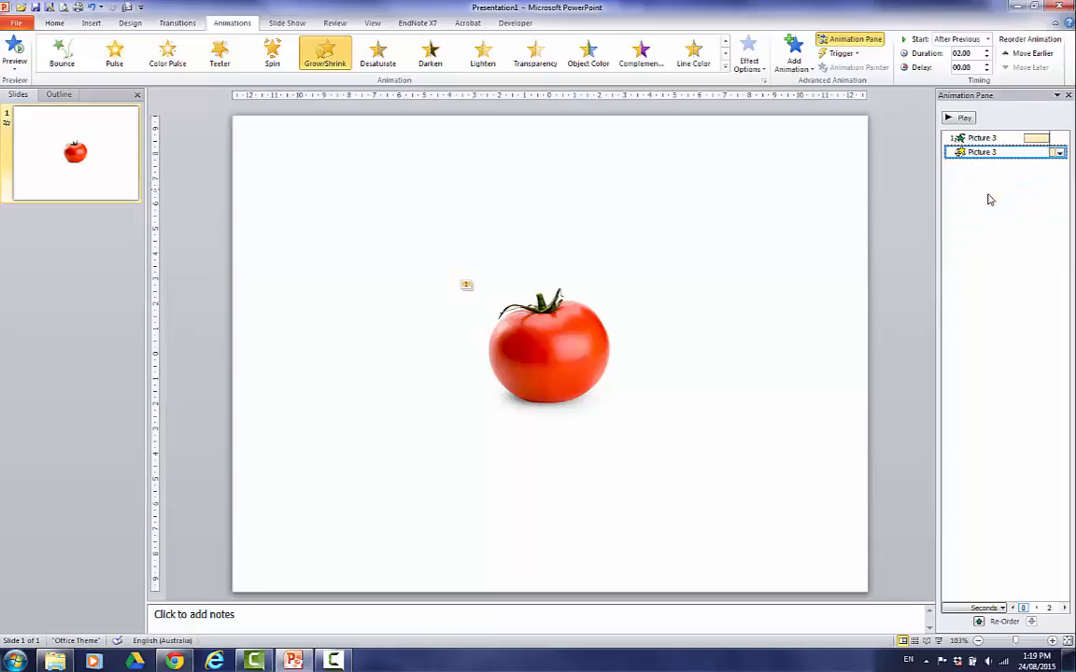
# - Set the Grow/Shrink effect to Start With Previous and check it in the slide show
pyautogui.click(1060, 154)
pyautogui.click(1025, 182)
pyautogui.click(939, 642)
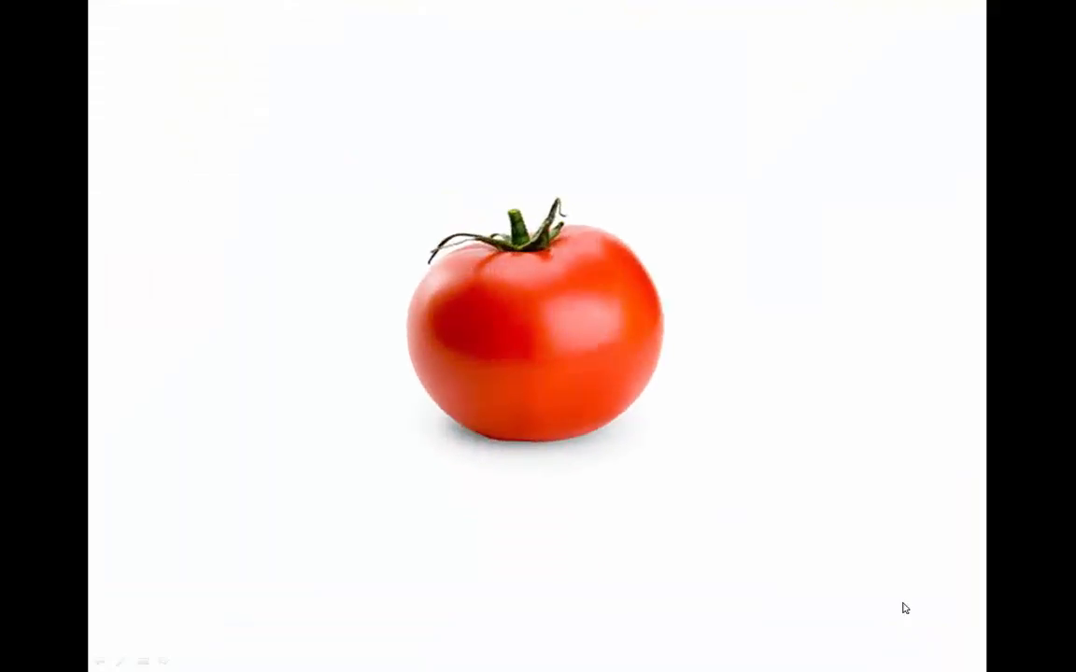
pyautogui.press('Escape')
# - Set the Grow/Shrink effect to Start After Previous and play the slide show to check it
pyautogui.click(1060, 153)
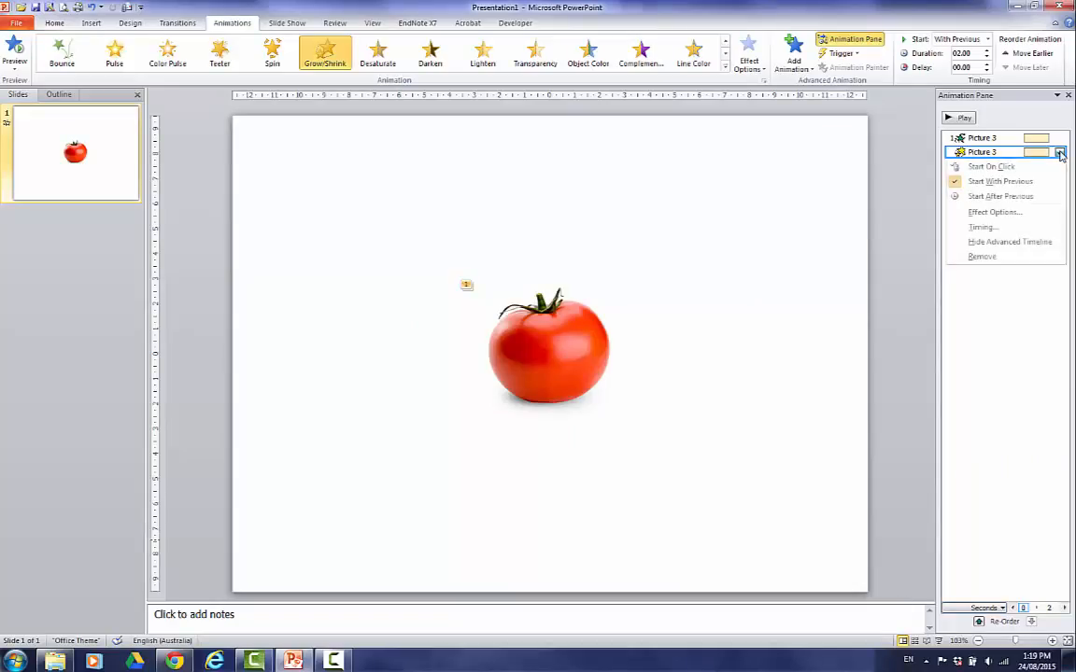
pyautogui.click(1028, 195)
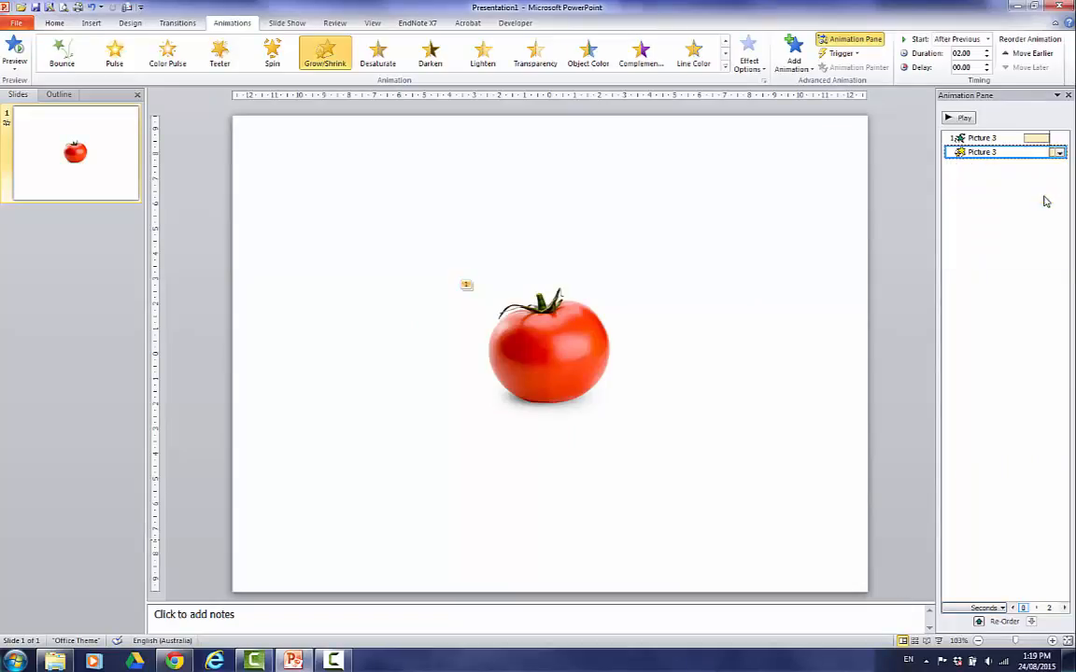
pyautogui.click(937, 642)
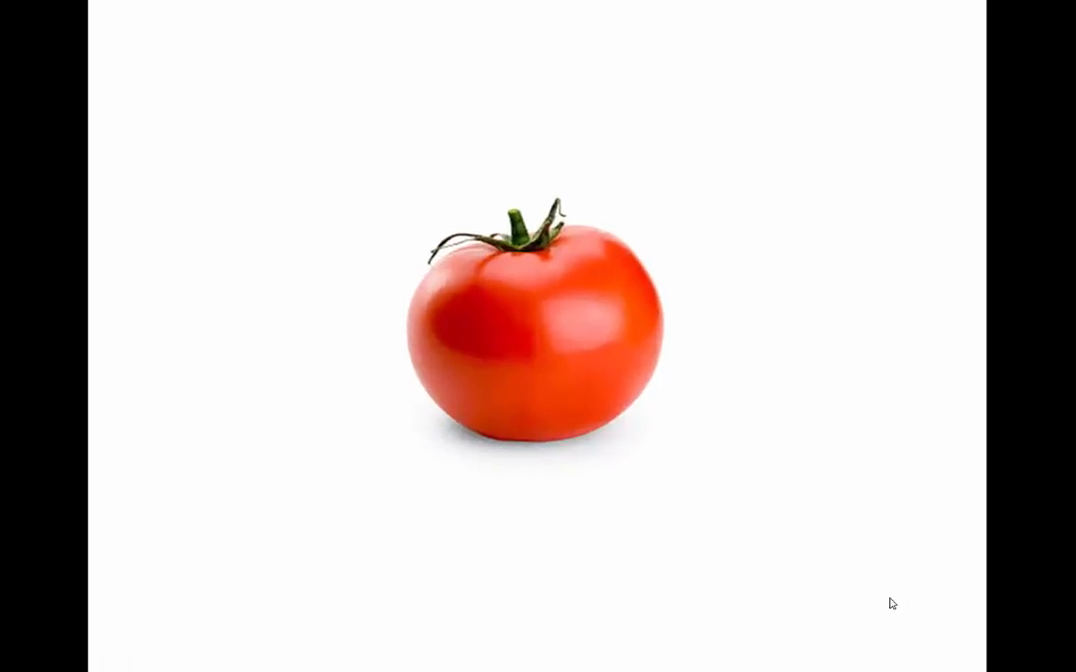
pyautogui.press('Escape')
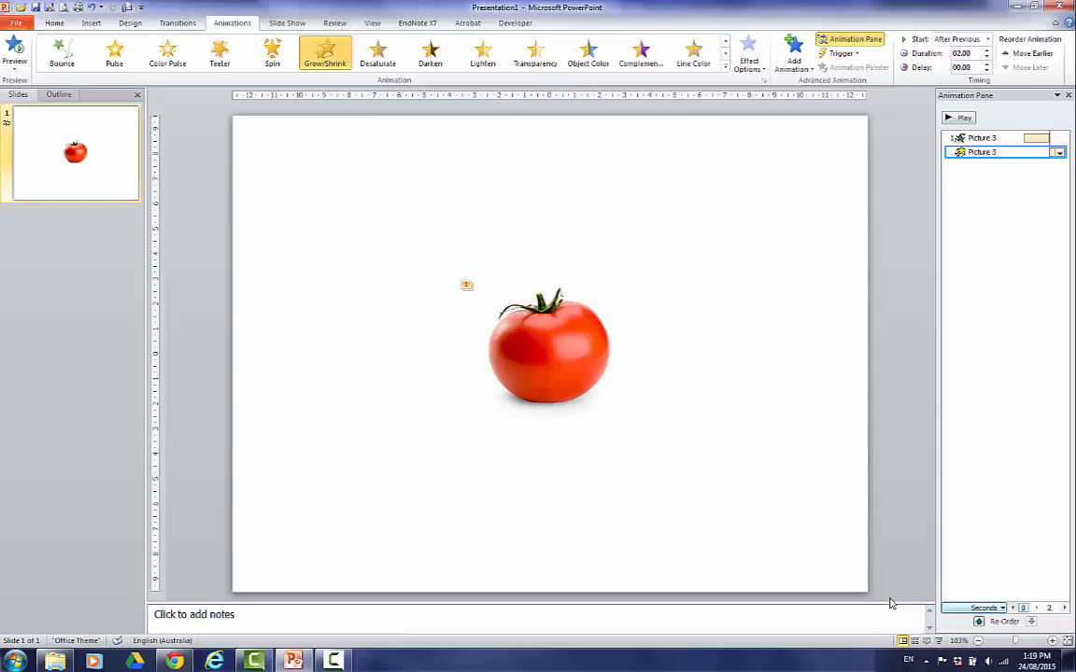
# - Set the size of the tomato's Grow/Shrink effect to Huge (400%) and apply it
pyautogui.click(1059, 154)
pyautogui.click(980, 211)
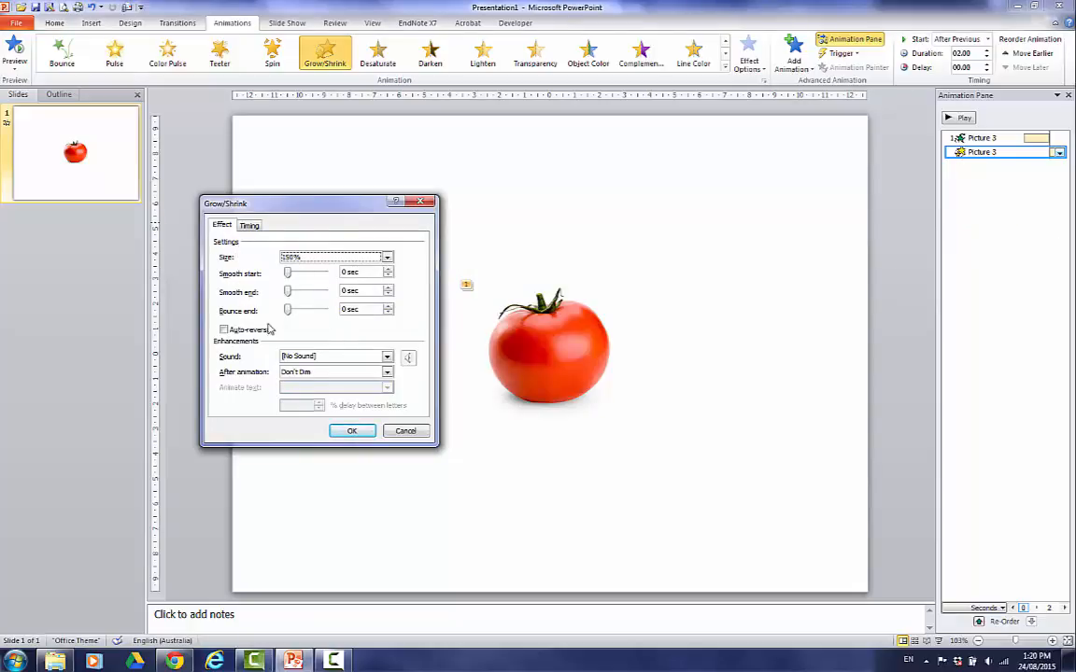
pyautogui.click(388, 258)
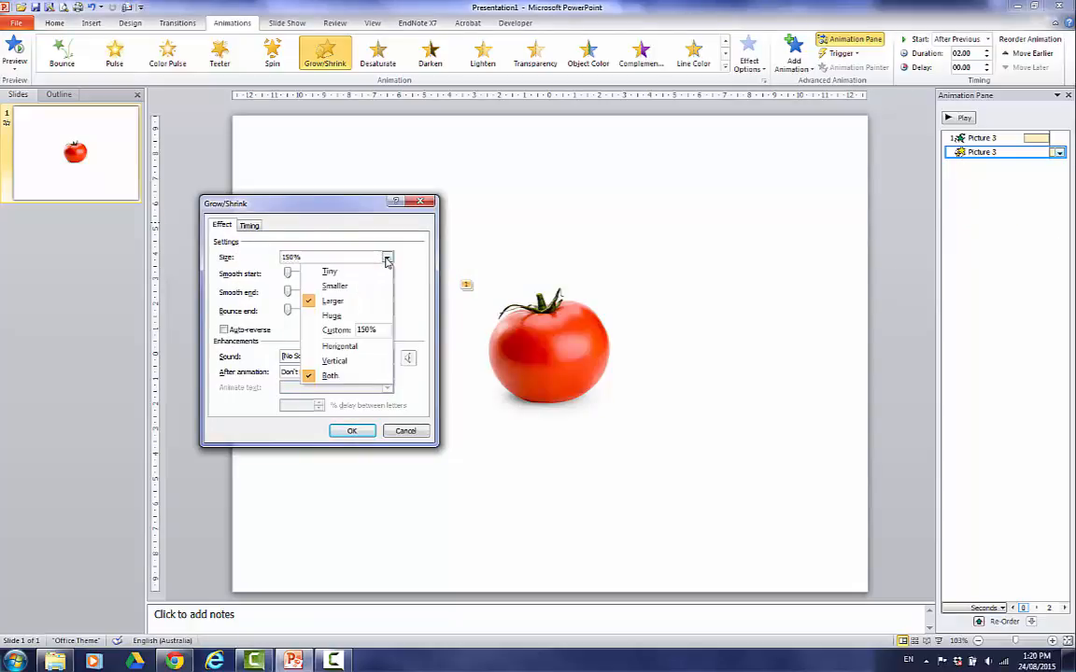
pyautogui.click(331, 315)
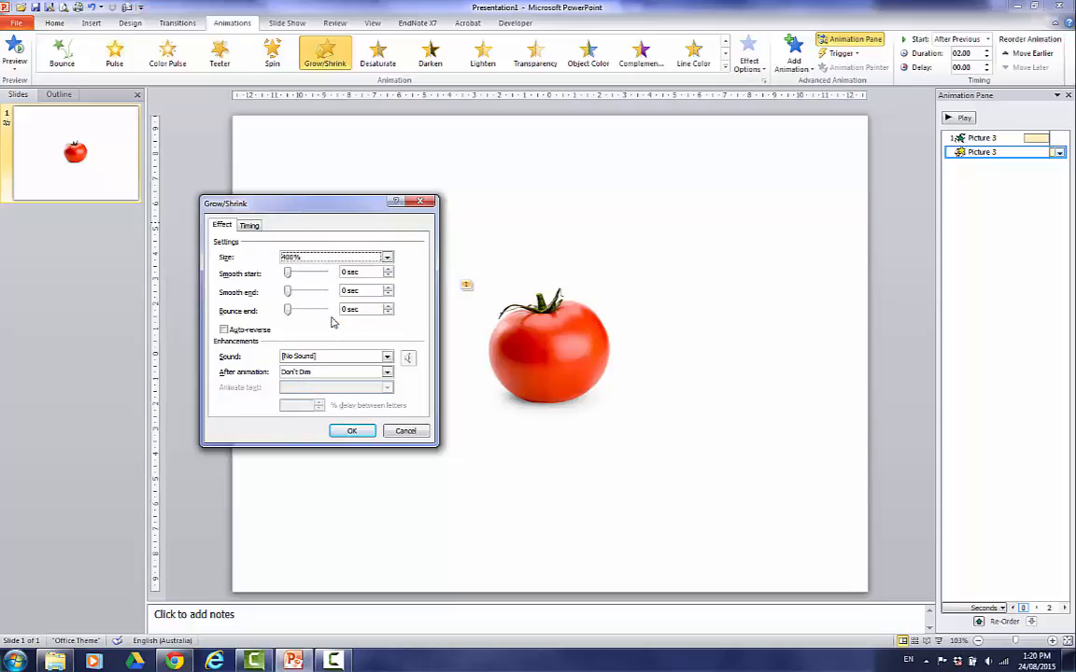
pyautogui.click(353, 431)
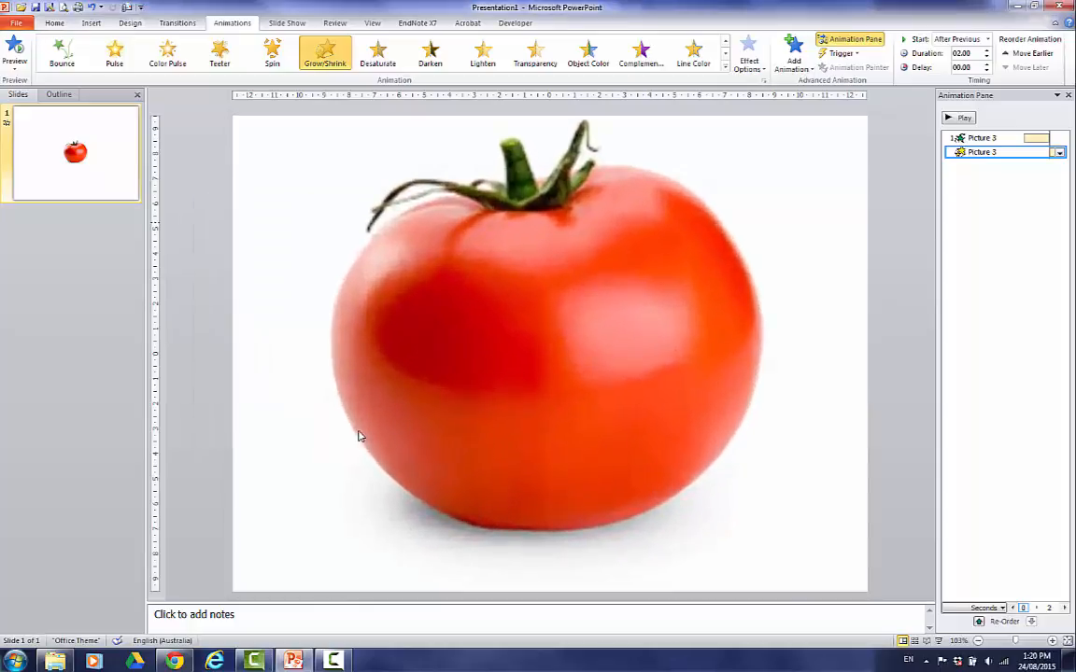
# - Set the size of the tomato's Grow/Shrink effect to Tiny (25%) and apply it
pyautogui.click(1058, 152)
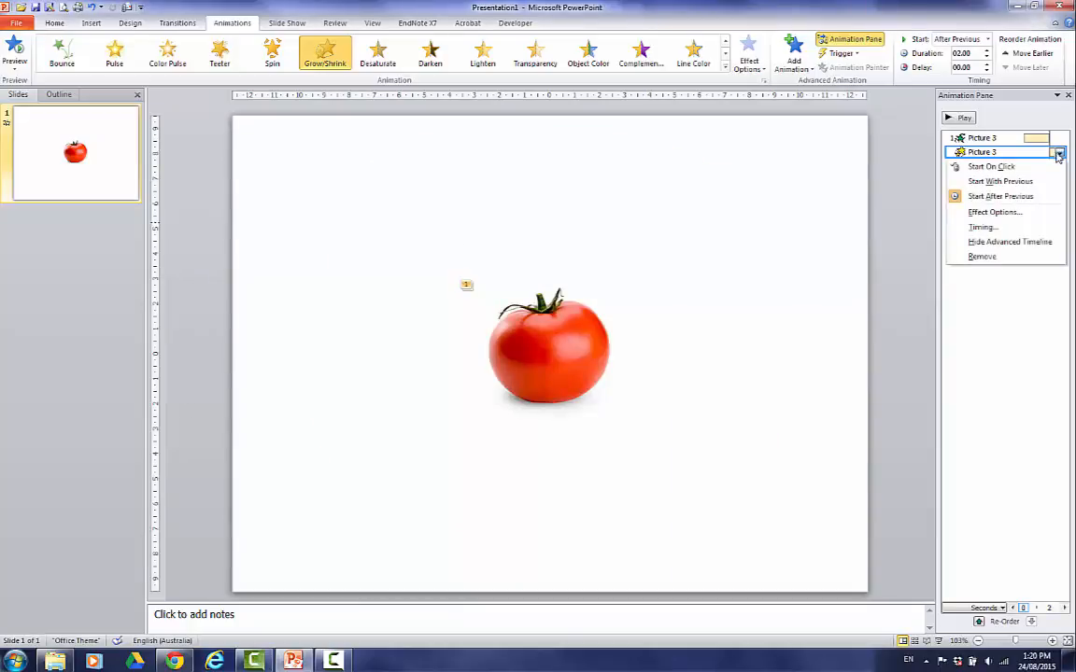
pyautogui.click(962, 209)
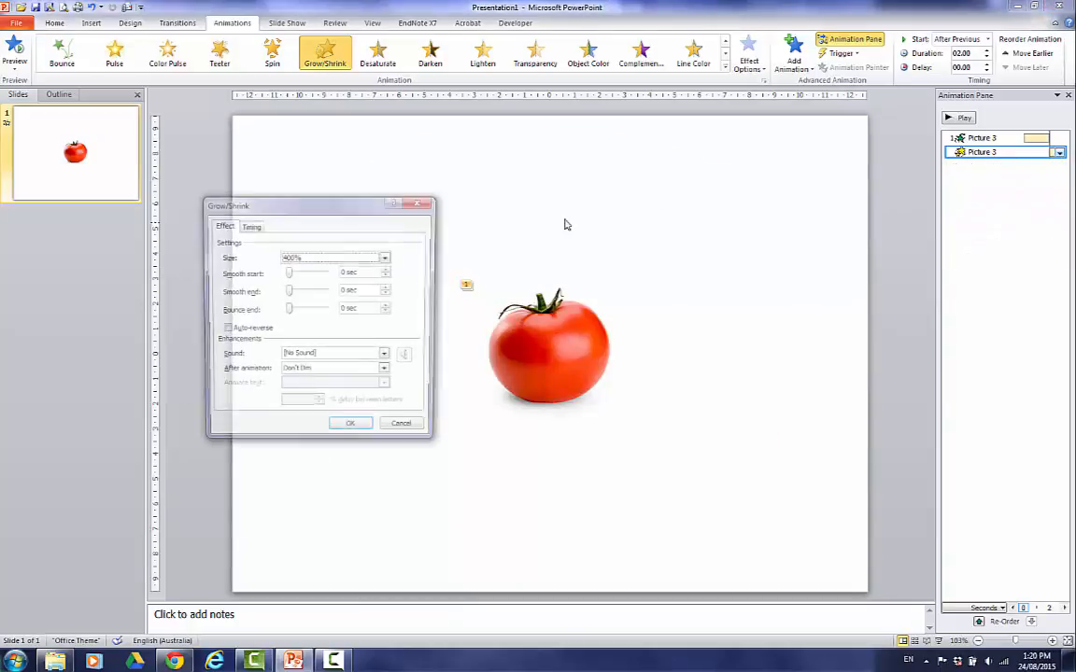
pyautogui.click(386, 258)
pyautogui.click(345, 276)
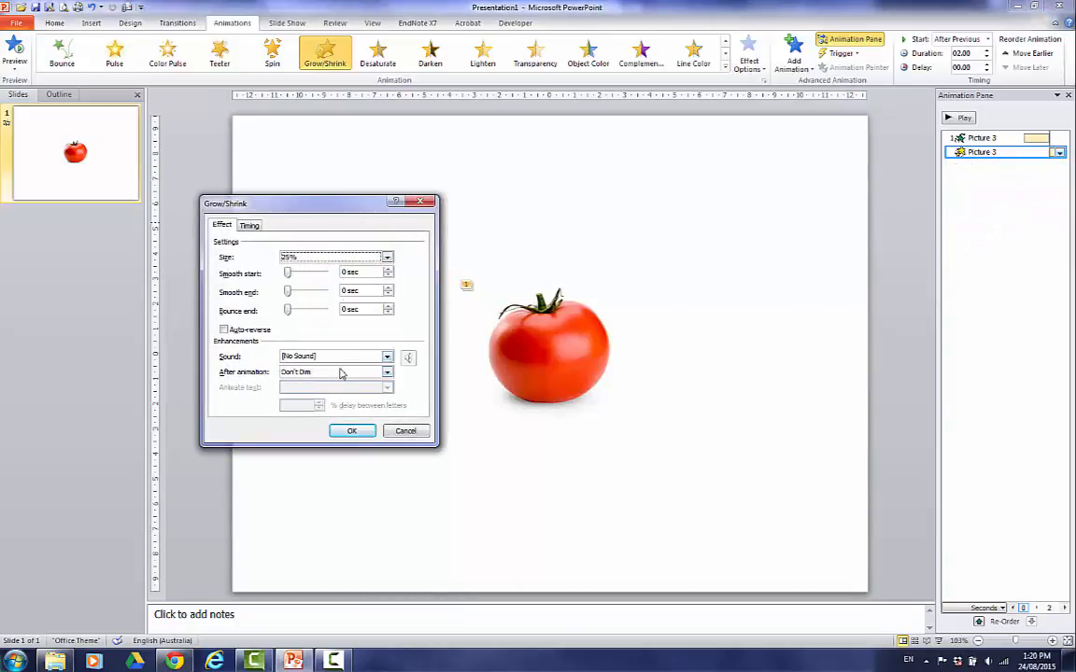
pyautogui.click(352, 431)
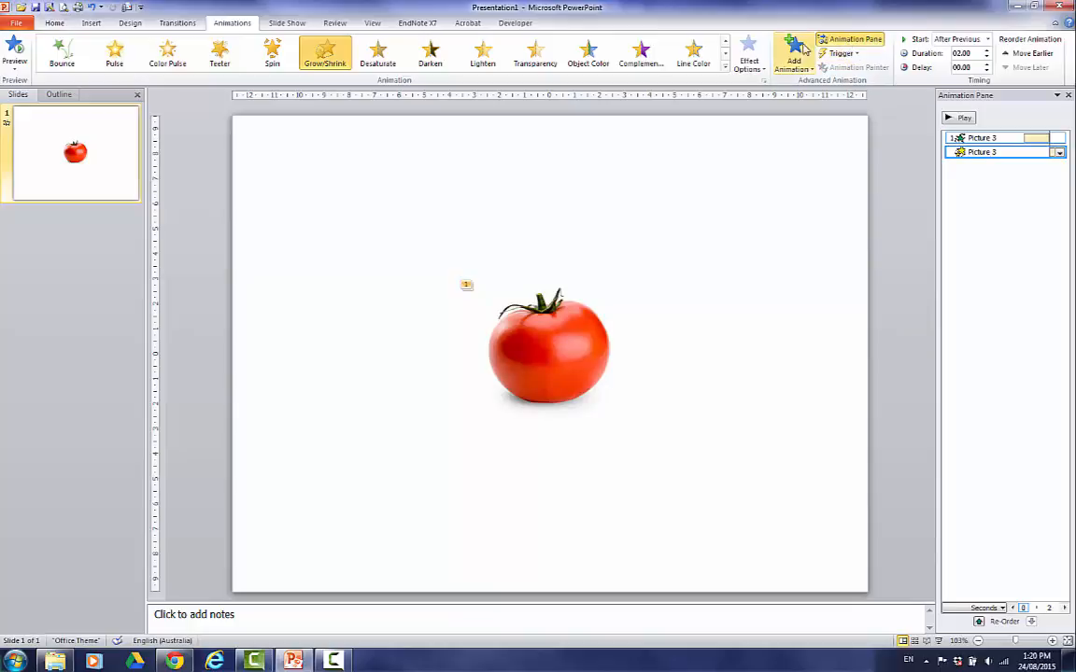
# - Reopen the Grow/Shrink effect options and set the size back to Huge (400%), leaving the smooth settings at 0 sec
pyautogui.click(1059, 153)
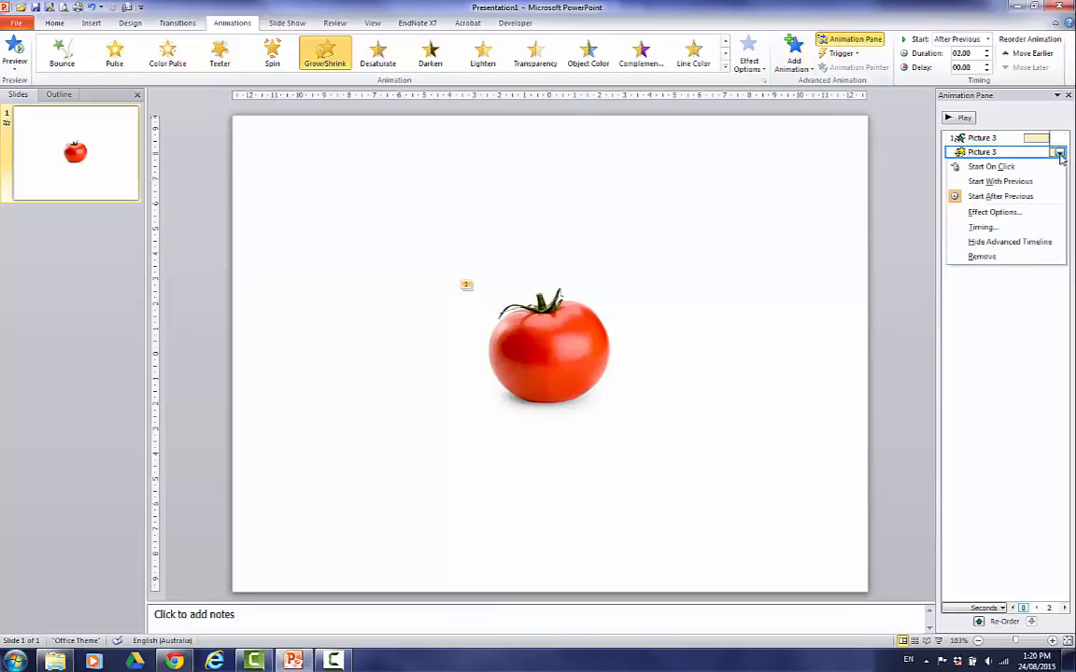
pyautogui.click(1020, 214)
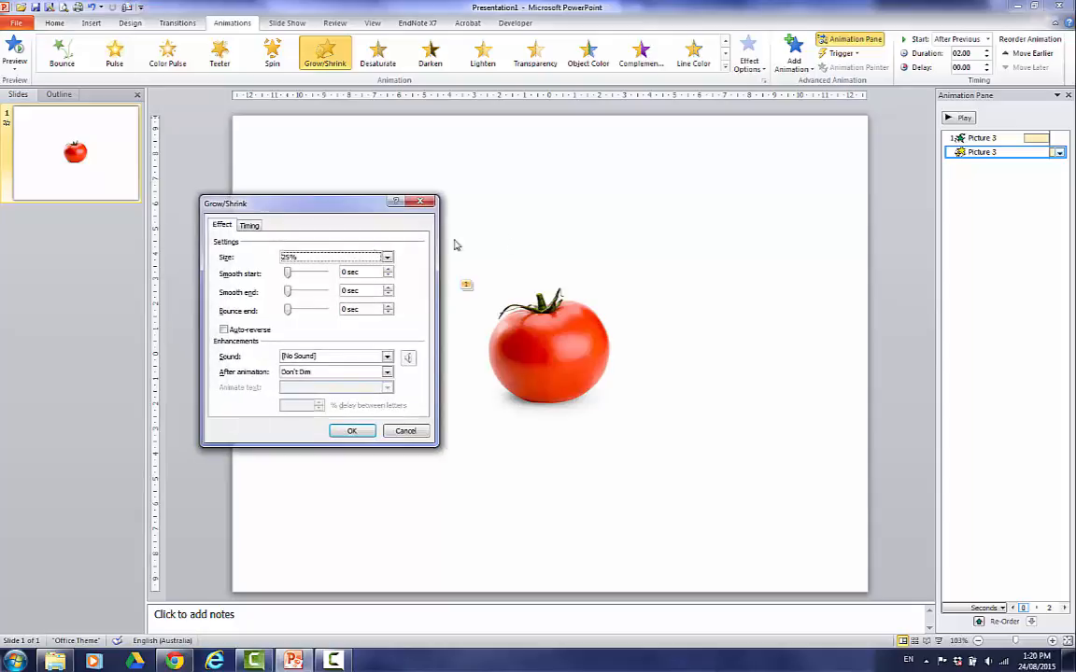
pyautogui.click(388, 259)
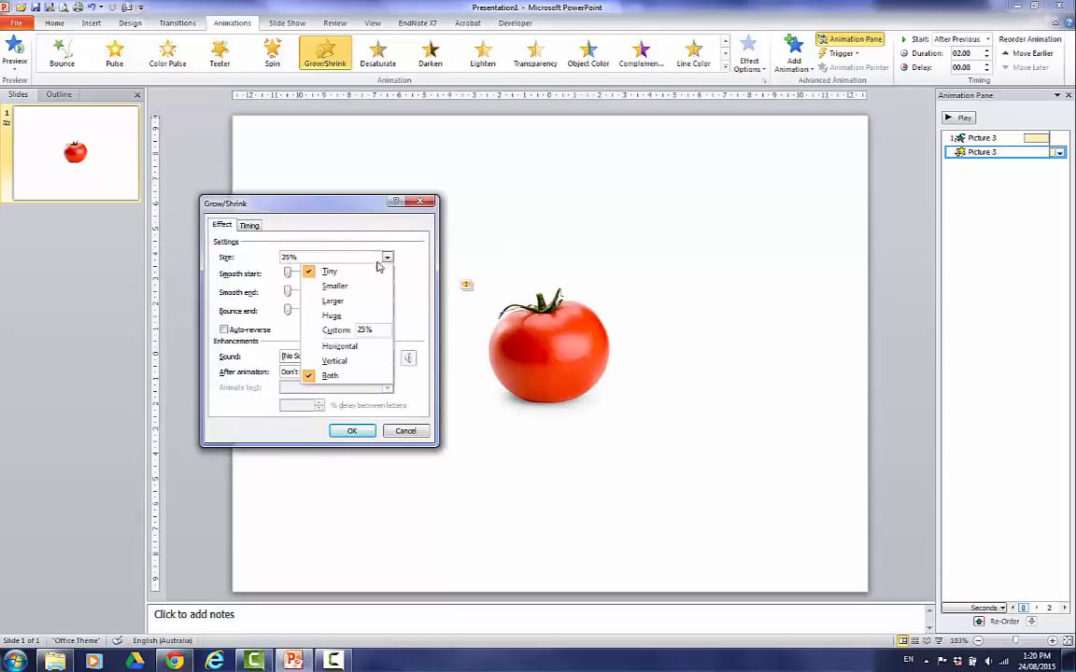
pyautogui.click(333, 317)
pyautogui.moveTo(288, 276)
pyautogui.mouseDown()
pyautogui.moveTo(307, 274)
pyautogui.moveTo(288, 275)
pyautogui.moveTo(295, 293)
pyautogui.moveTo(308, 292)
pyautogui.moveTo(289, 293)
pyautogui.mouseUp()
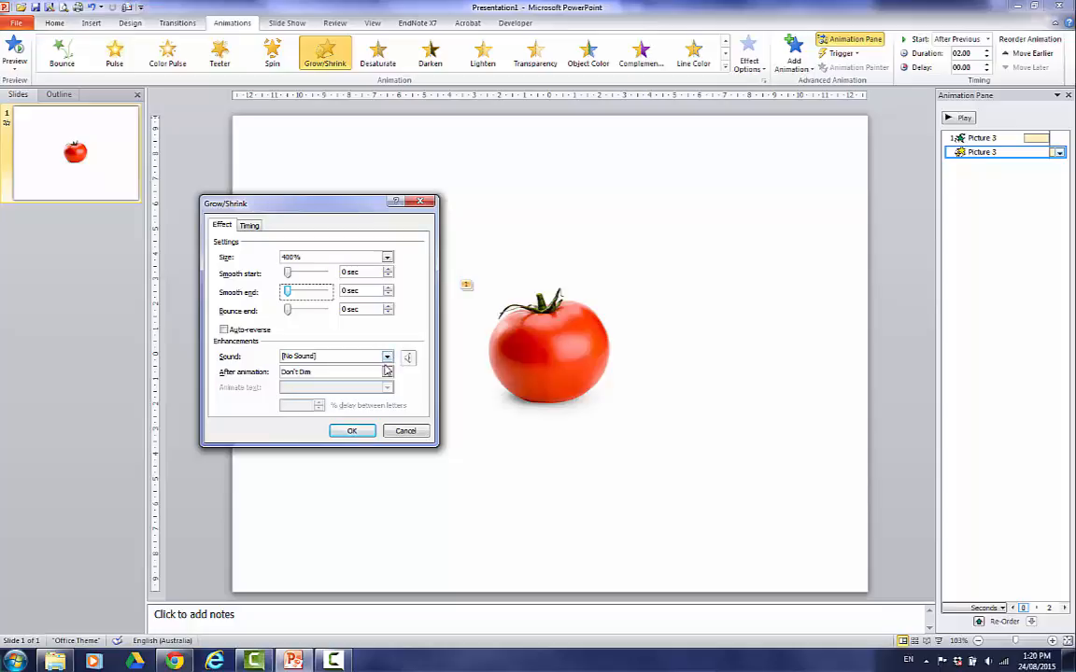
# - Give the Grow/Shrink effect a 1-second delay, and delete that effect from the tomato's animations
pyautogui.click(250, 226)
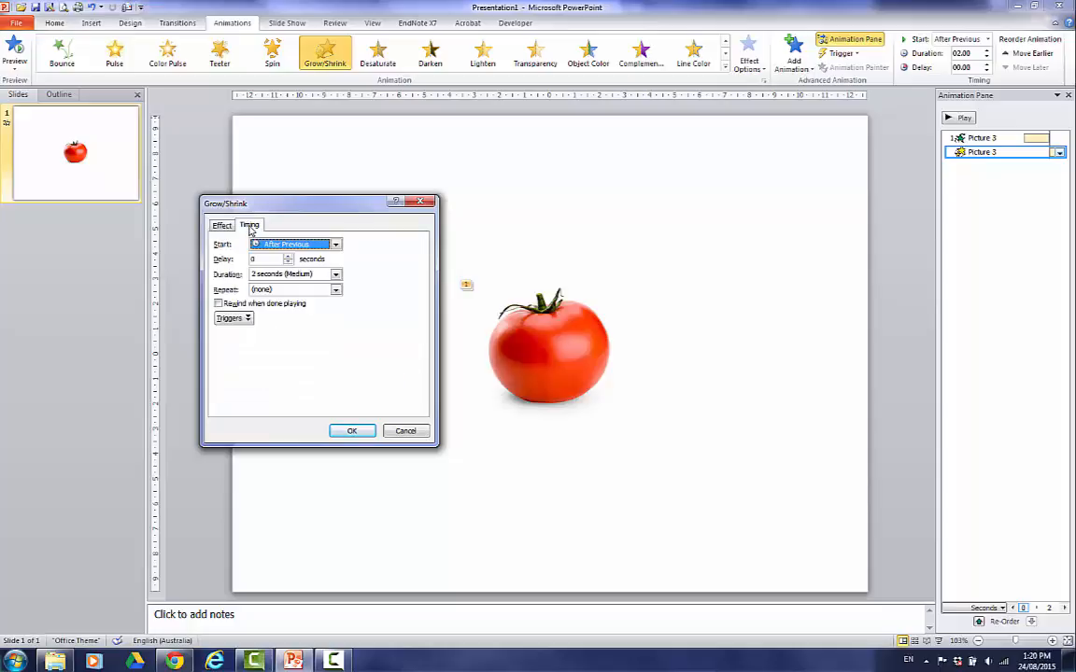
pyautogui.click(287, 258)
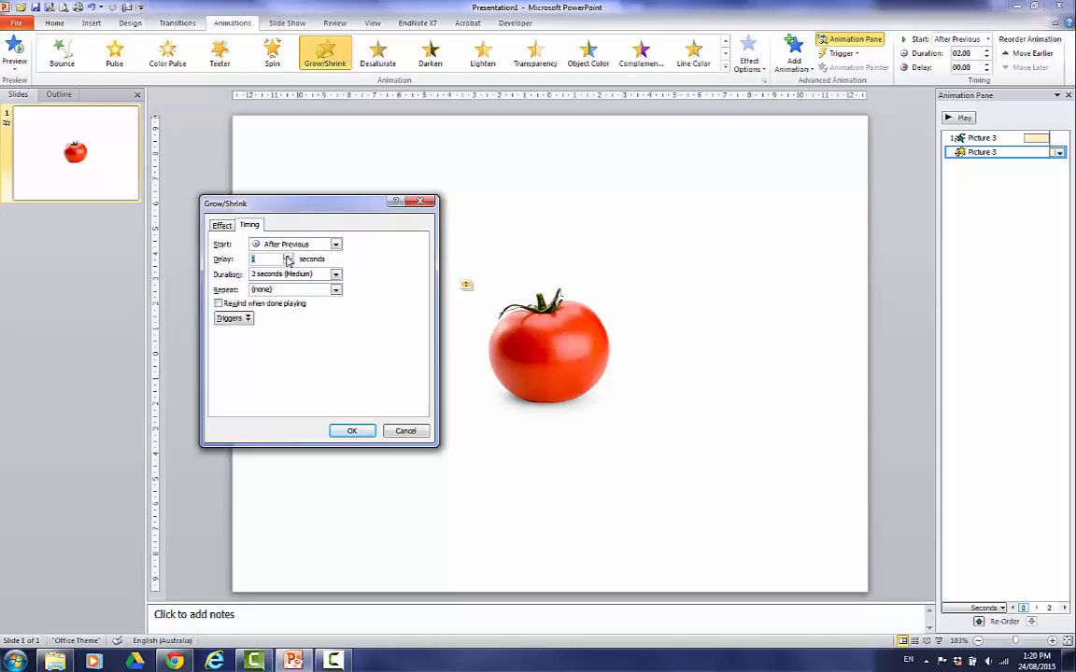
pyautogui.click(352, 431)
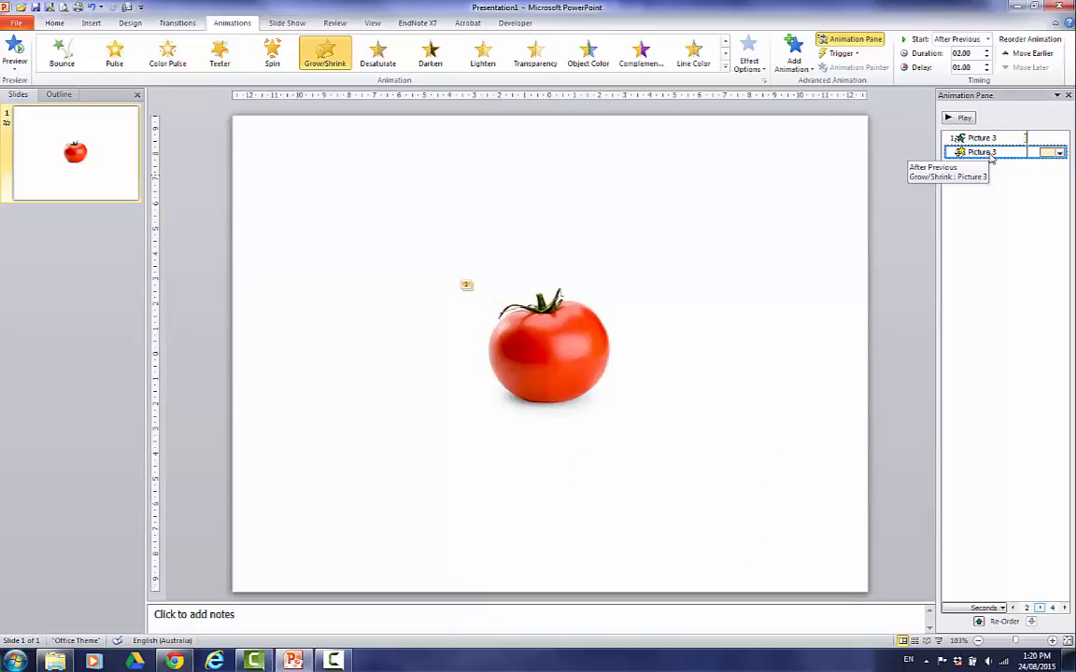
pyautogui.press('Delete')
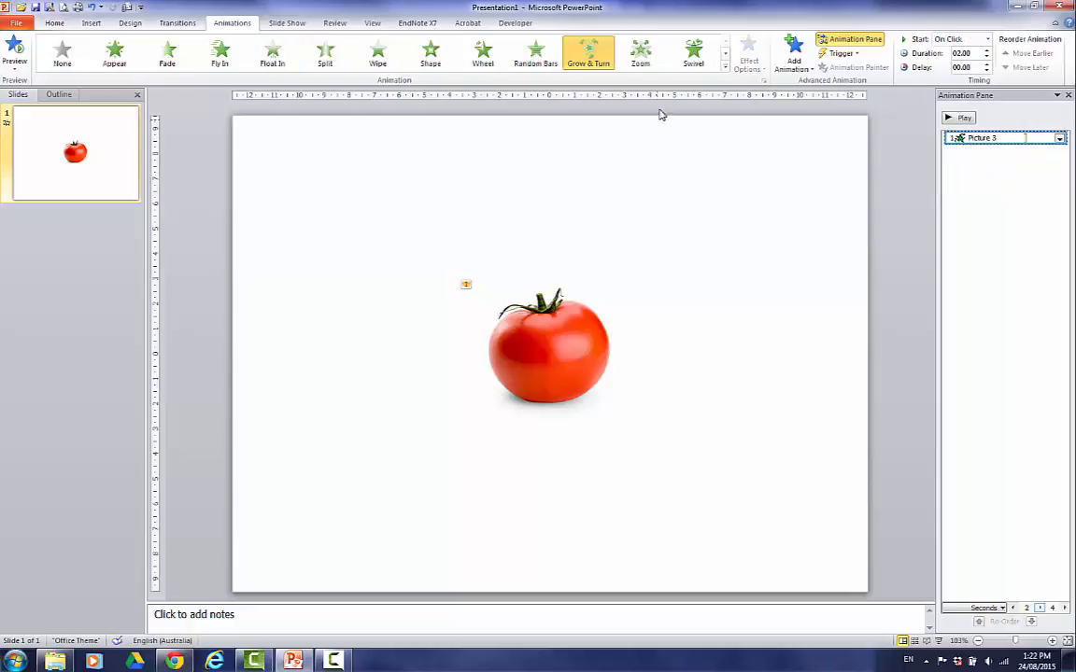
# - Try an Equal Triangle motion path on the tomato, and delete that path from its animations
pyautogui.click(792, 55)
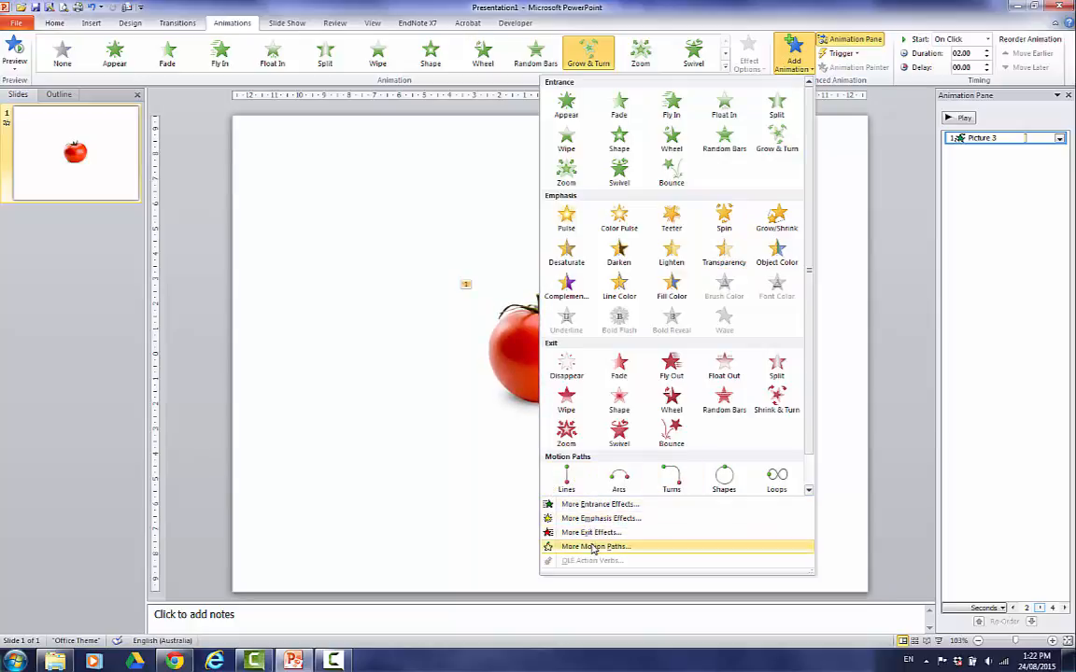
pyautogui.click(592, 547)
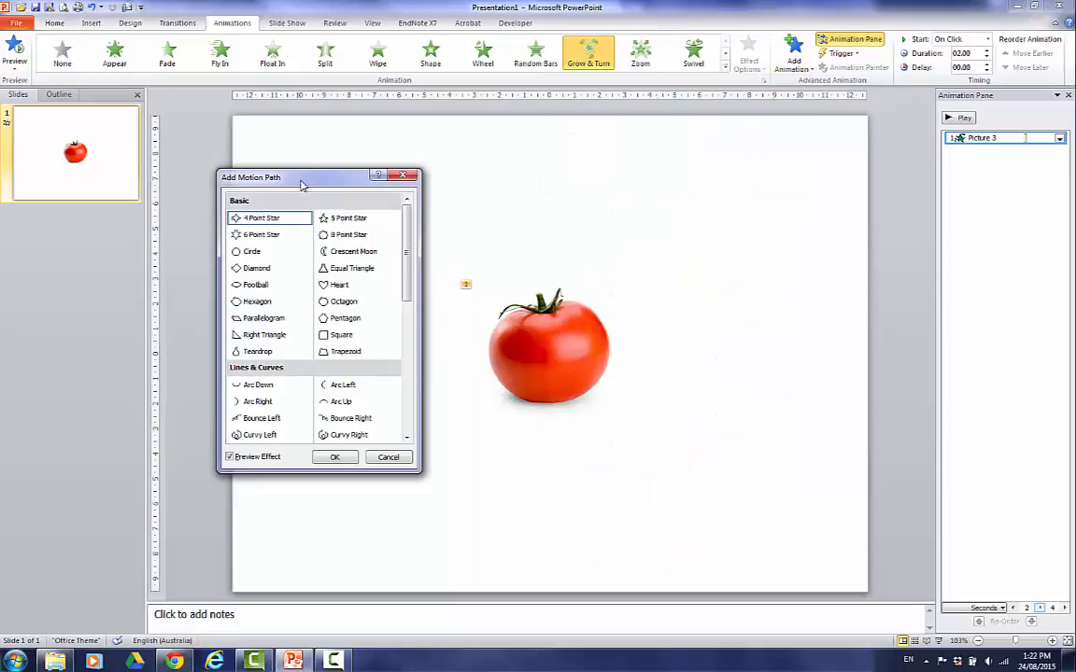
pyautogui.moveTo(300, 185); pyautogui.dragTo(181, 175)
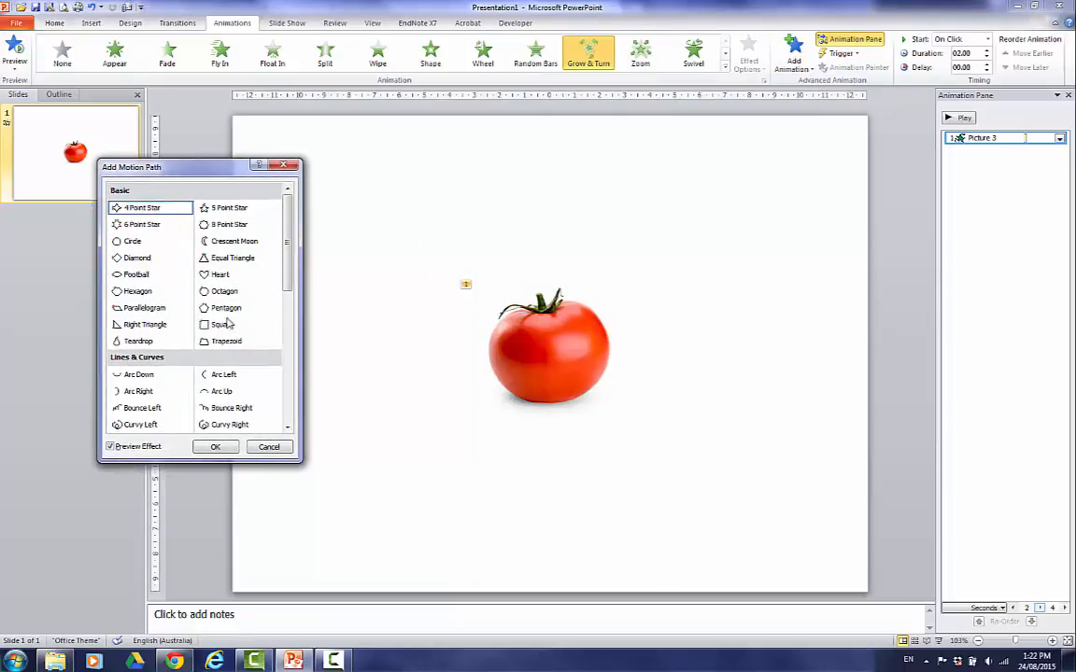
pyautogui.click(236, 259)
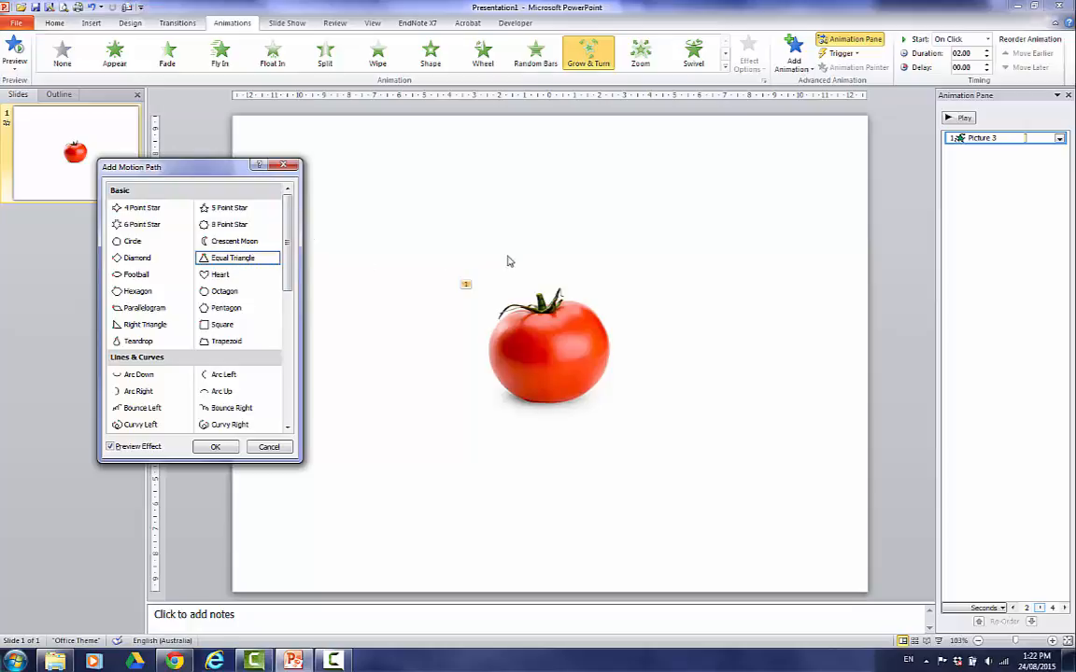
pyautogui.doubleClick(231, 259)
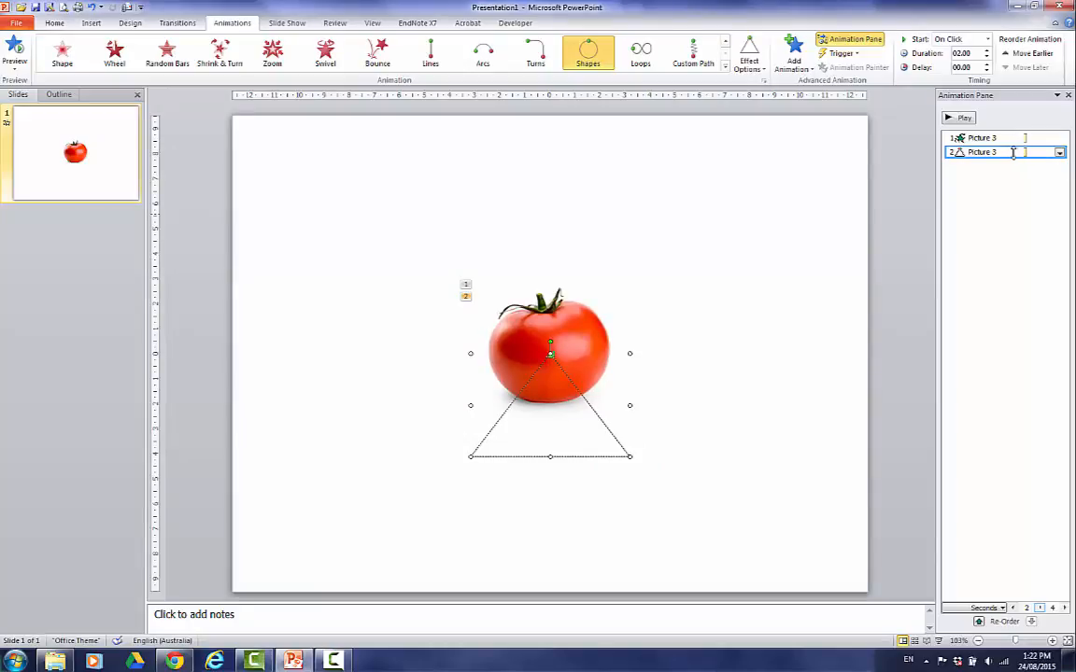
pyautogui.press('Delete')
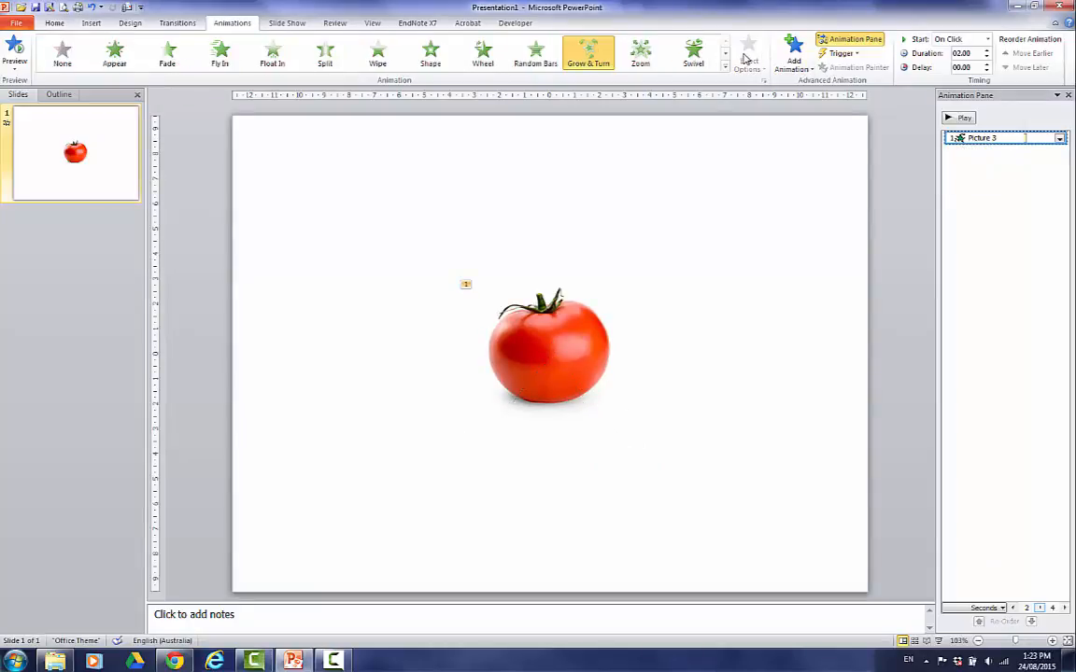
# - Add a 6 Point Star motion path to the tomato, and rotate and enlarge the star over the lower part of the slide
pyautogui.click(795, 54)
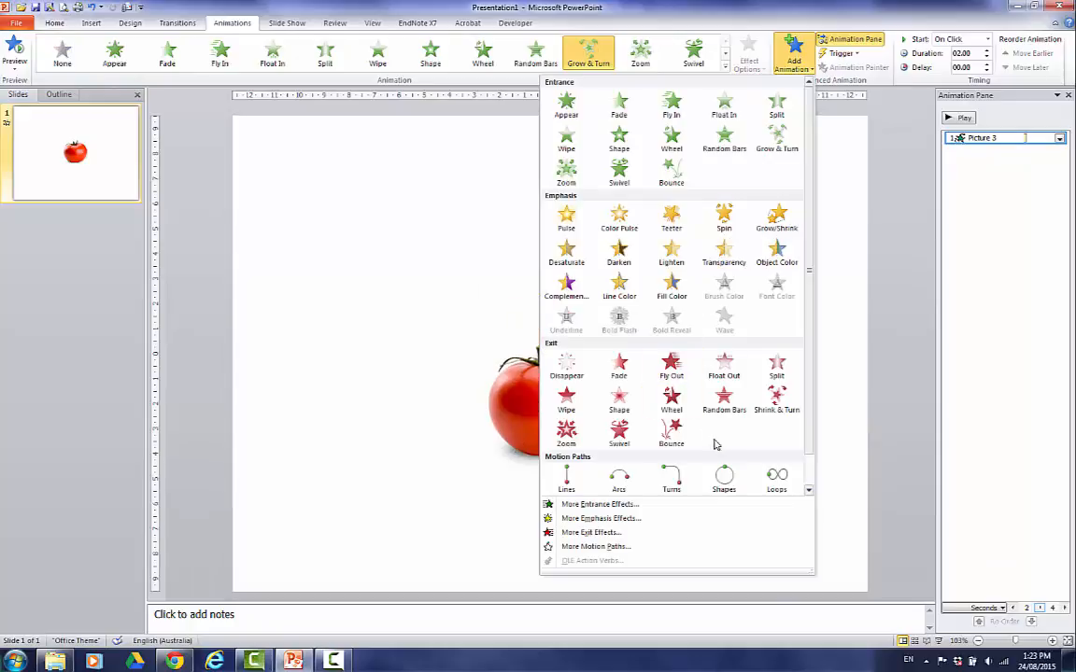
pyautogui.click(587, 548)
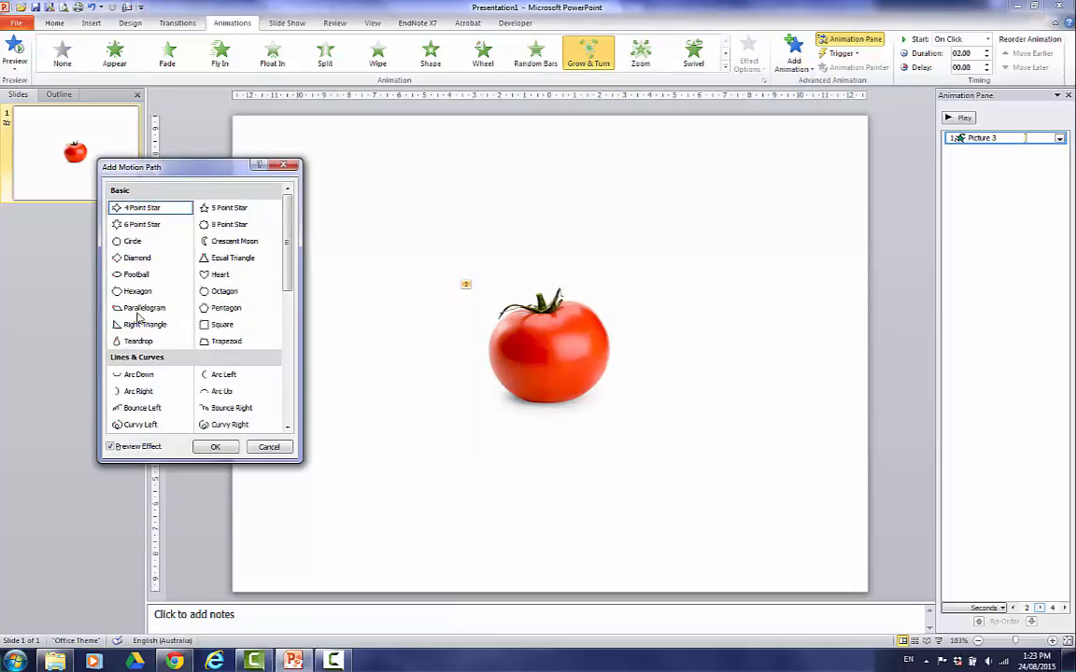
pyautogui.click(138, 225)
pyautogui.doubleClick(140, 228)
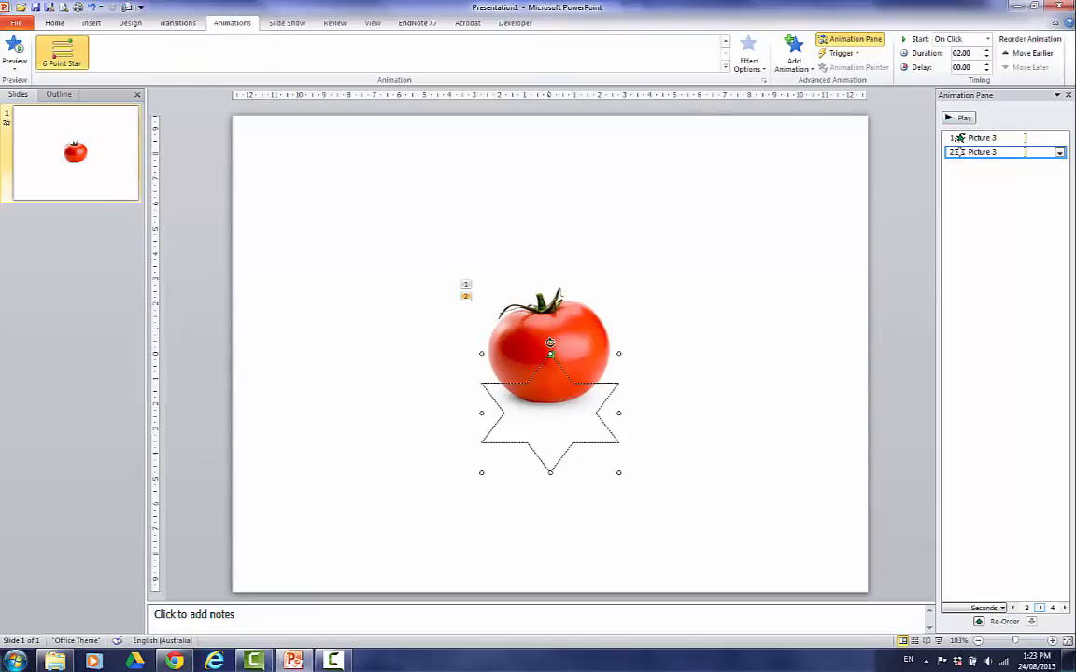
pyautogui.moveTo(550, 343); pyautogui.dragTo(495, 323)
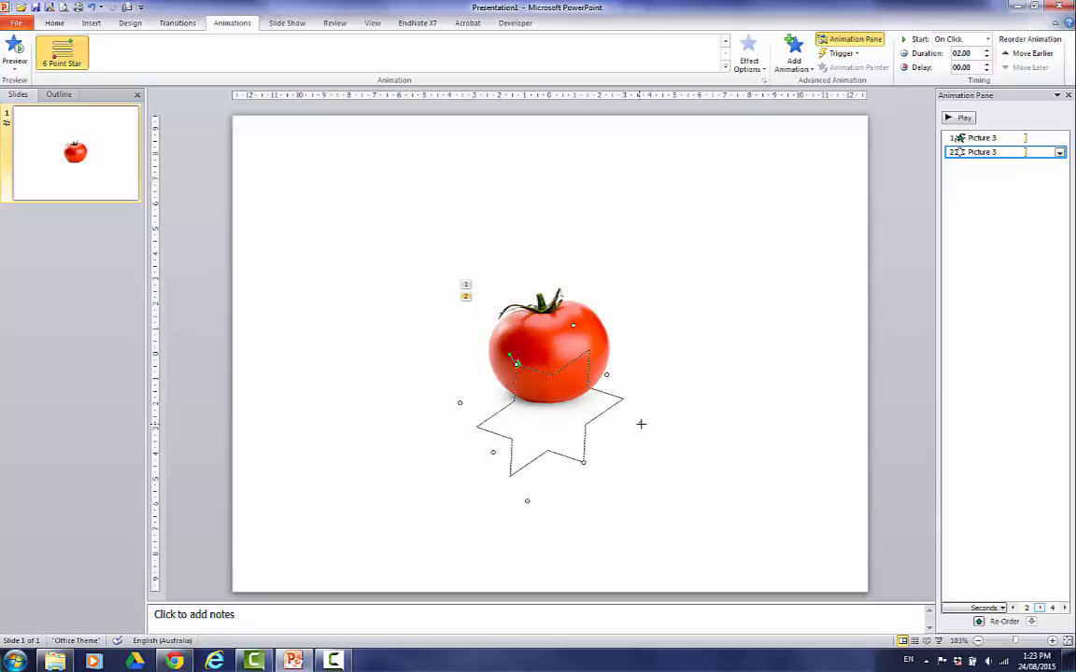
pyautogui.moveTo(641, 424); pyautogui.dragTo(809, 480)
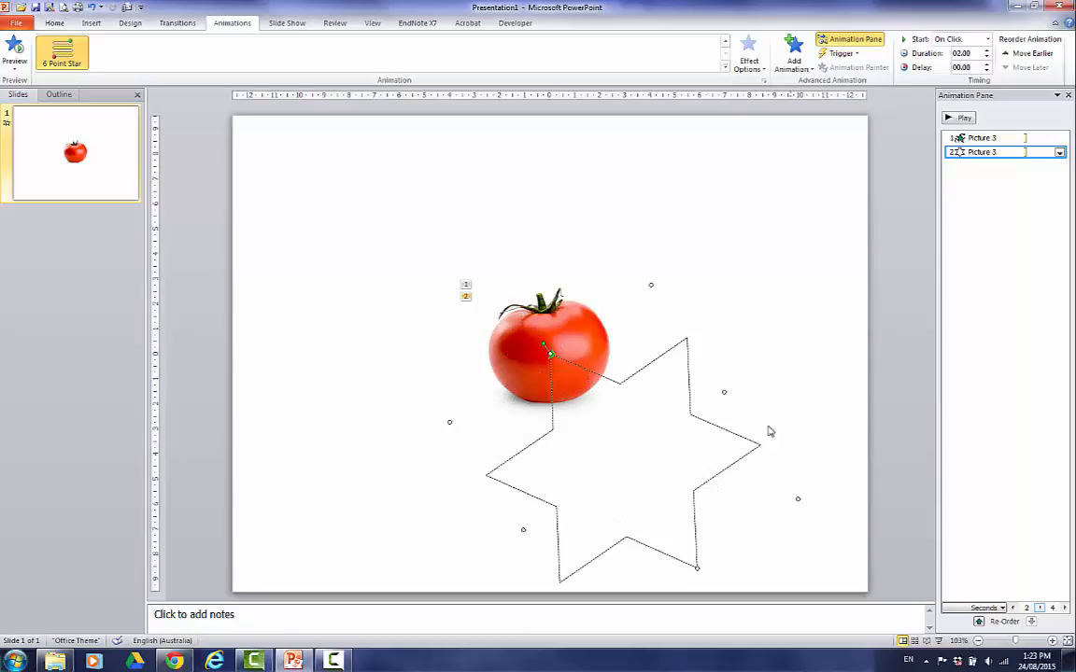
# - Move the tomato with its path up and to the left on the slide, and play the slide show
pyautogui.moveTo(607, 403); pyautogui.dragTo(548, 299)
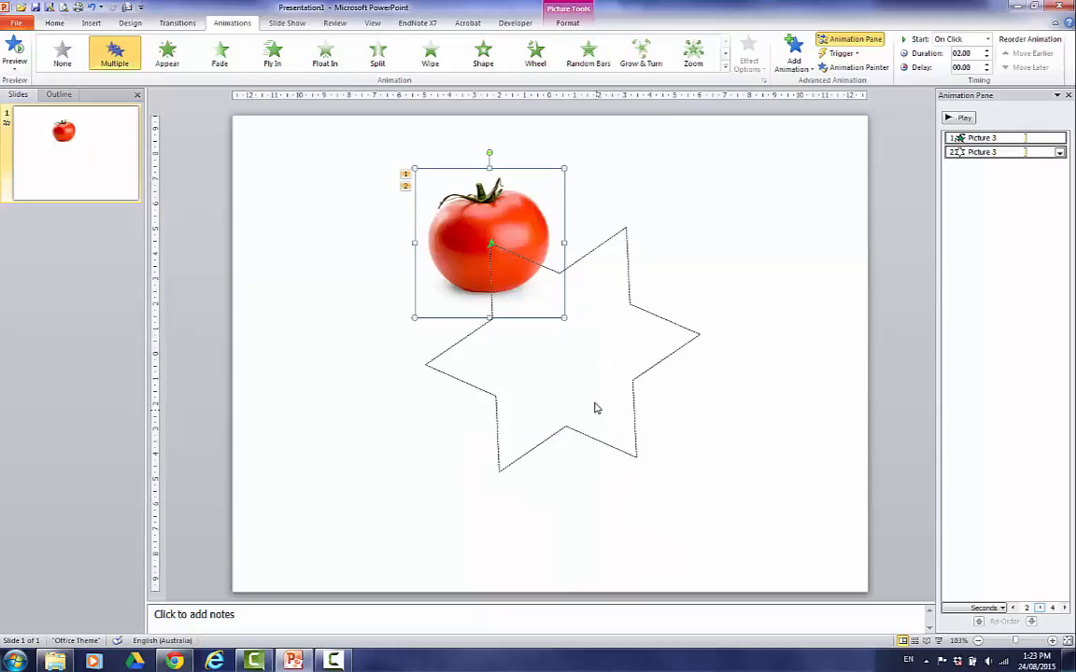
pyautogui.click(939, 641)
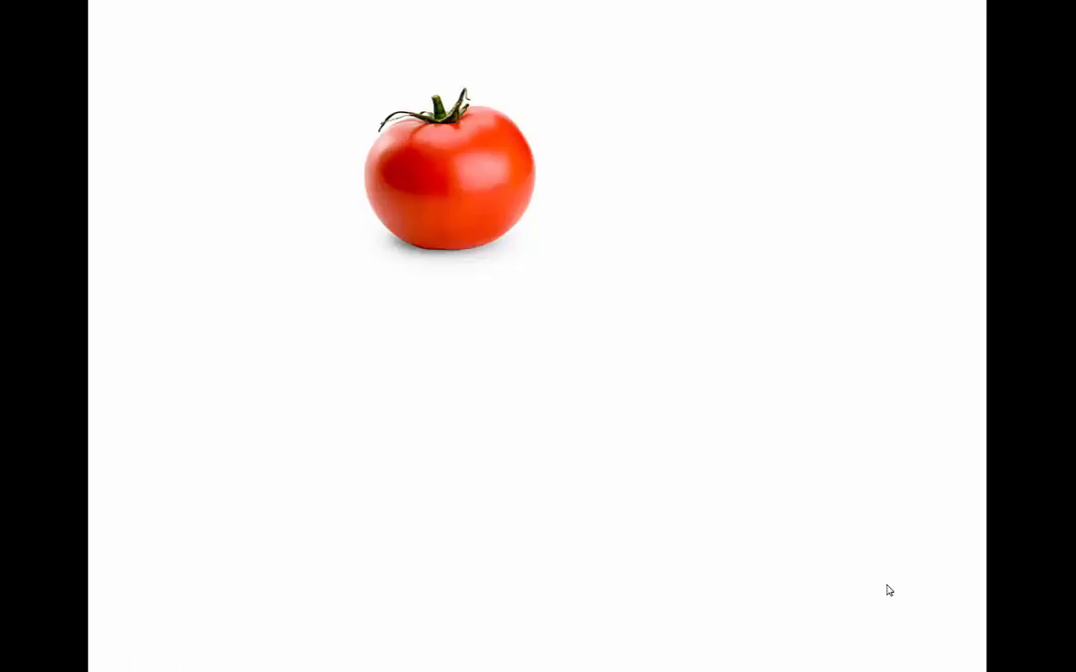
pyautogui.press('Escape')
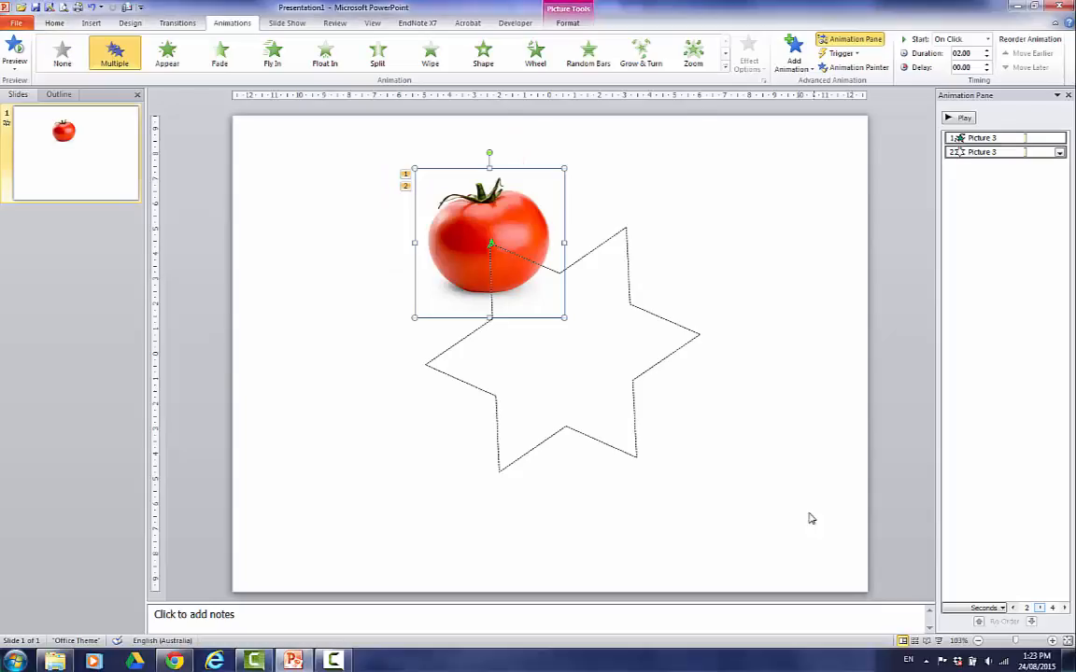
# - Add a 4 Point Star motion path to the tomato, and draw a freehand Custom Path looping around the whole slide
pyautogui.click(794, 53)
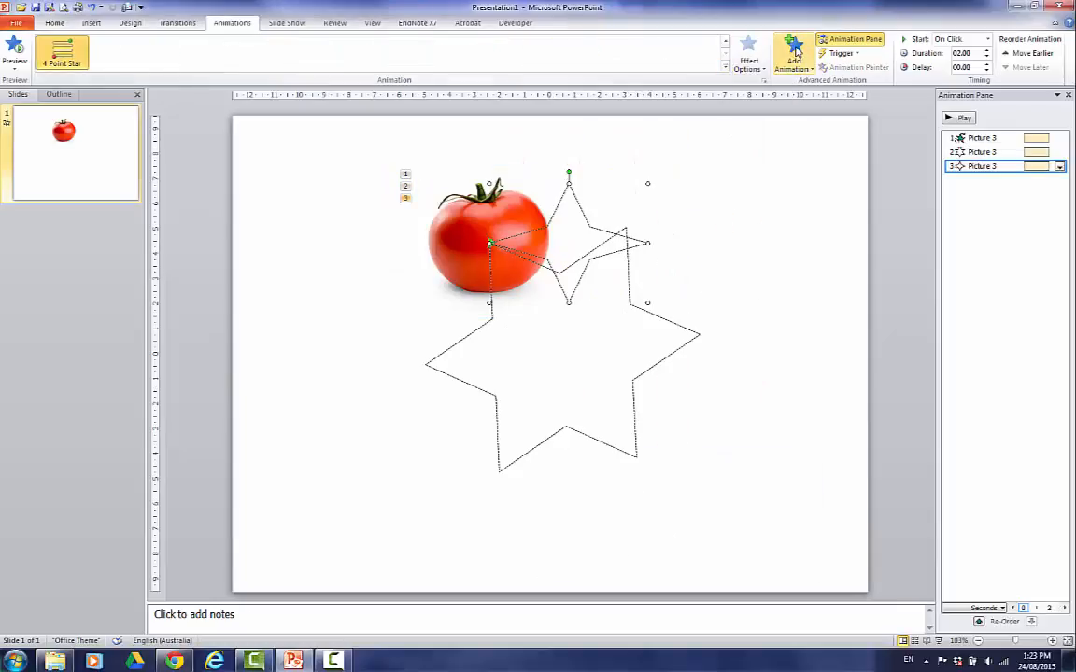
pyautogui.click(796, 49)
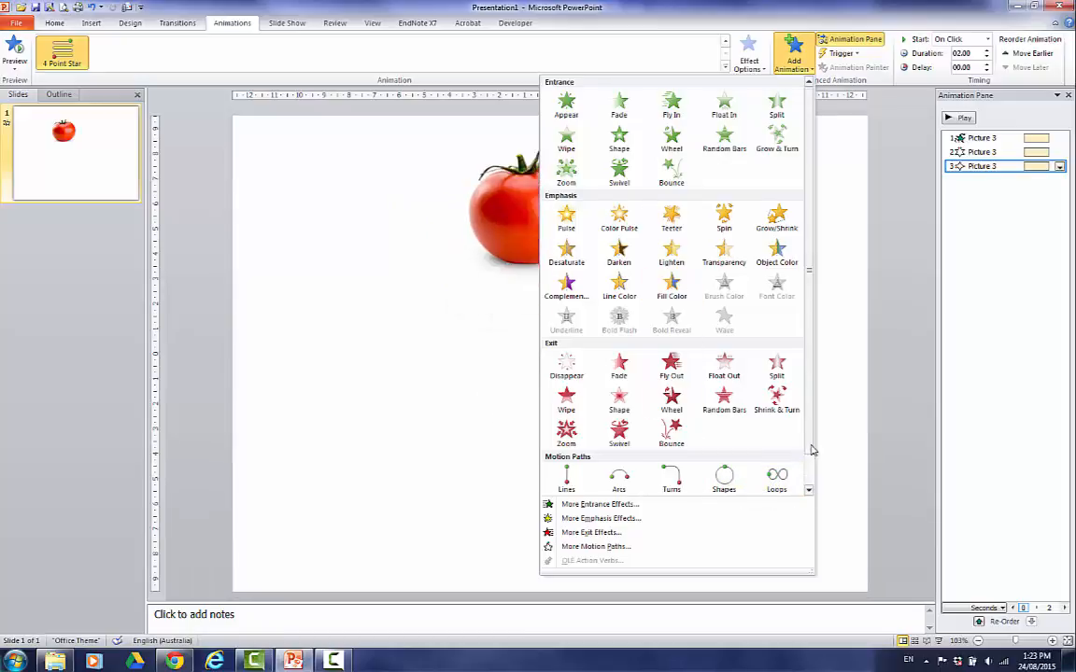
pyautogui.click(809, 488)
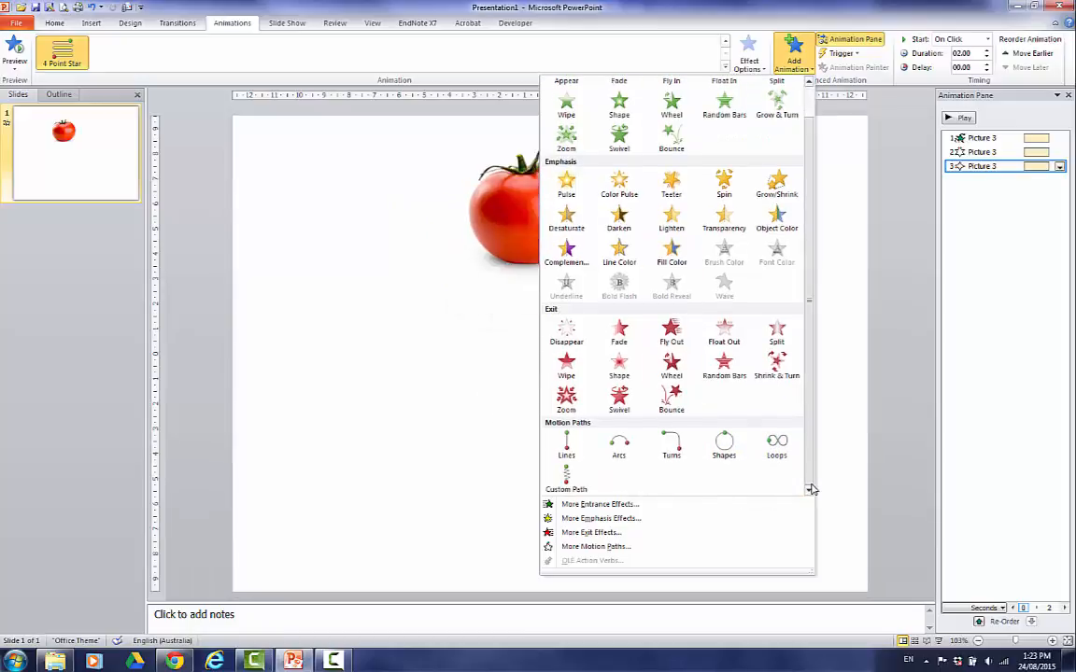
pyautogui.click(577, 482)
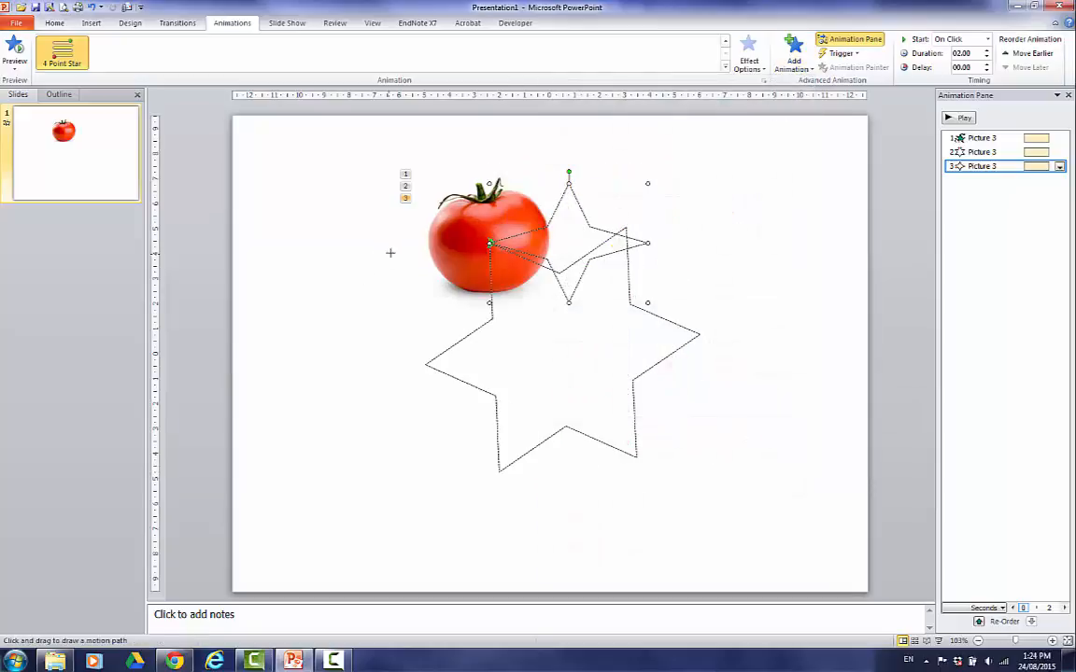
pyautogui.moveTo(339, 263)
pyautogui.mouseDown()
pyautogui.moveTo(341, 456)
pyautogui.moveTo(602, 567)
pyautogui.moveTo(726, 216)
pyautogui.moveTo(521, 125)
pyautogui.moveTo(366, 236)
pyautogui.mouseUp()
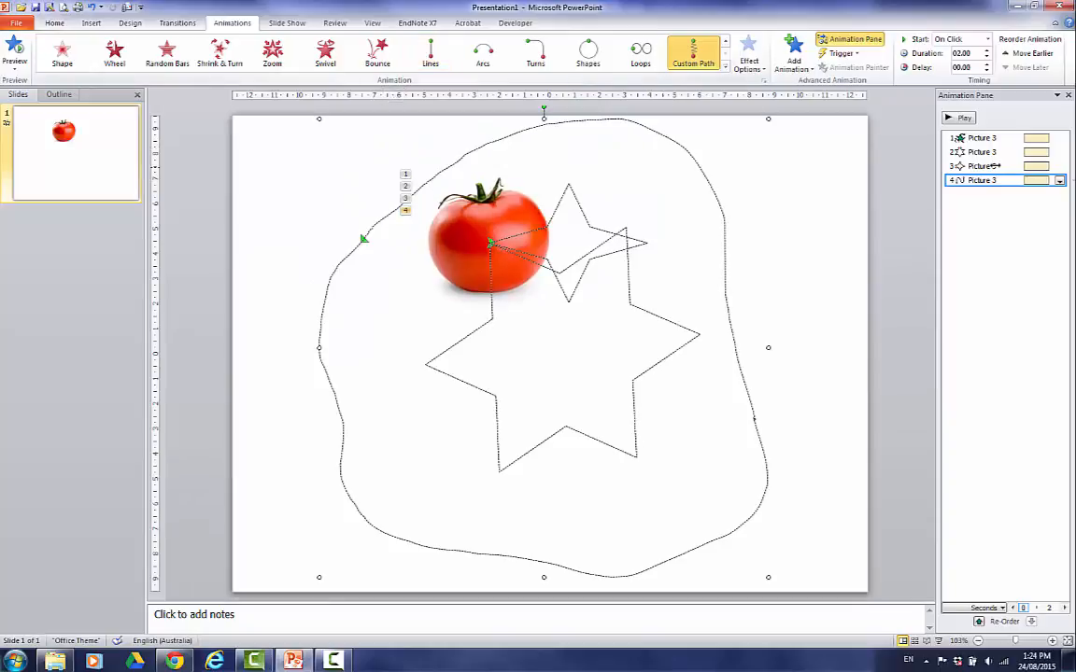
# - Delete the two star paths and the freehand custom path, keeping only the Grow & Turn entrance
pyautogui.click(998, 153)
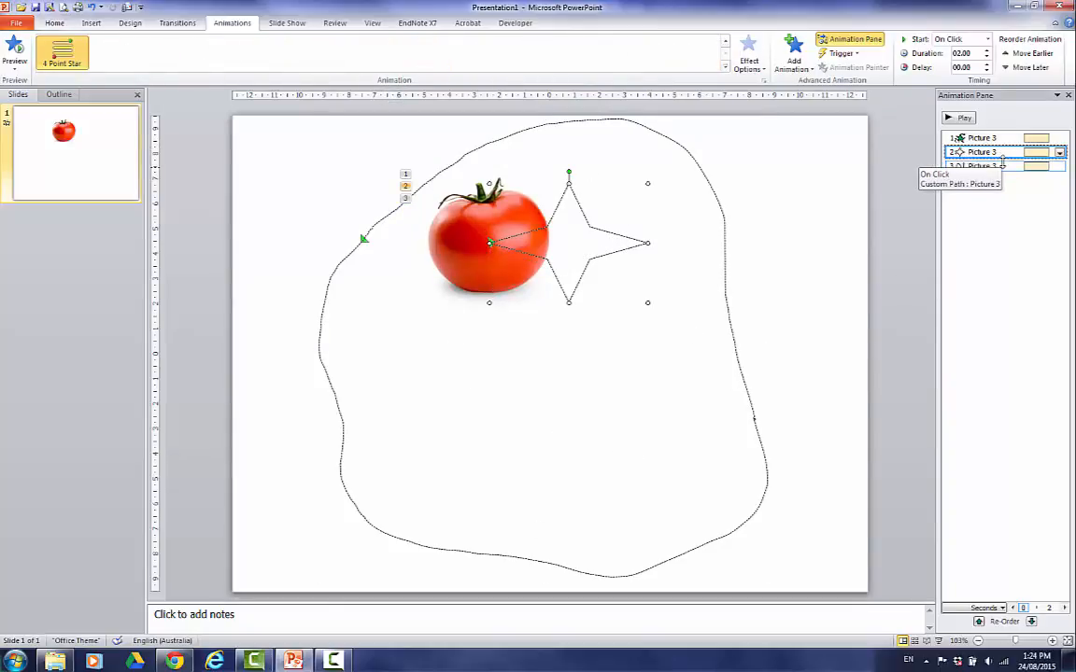
pyautogui.press('Delete')
pyautogui.press('Delete')
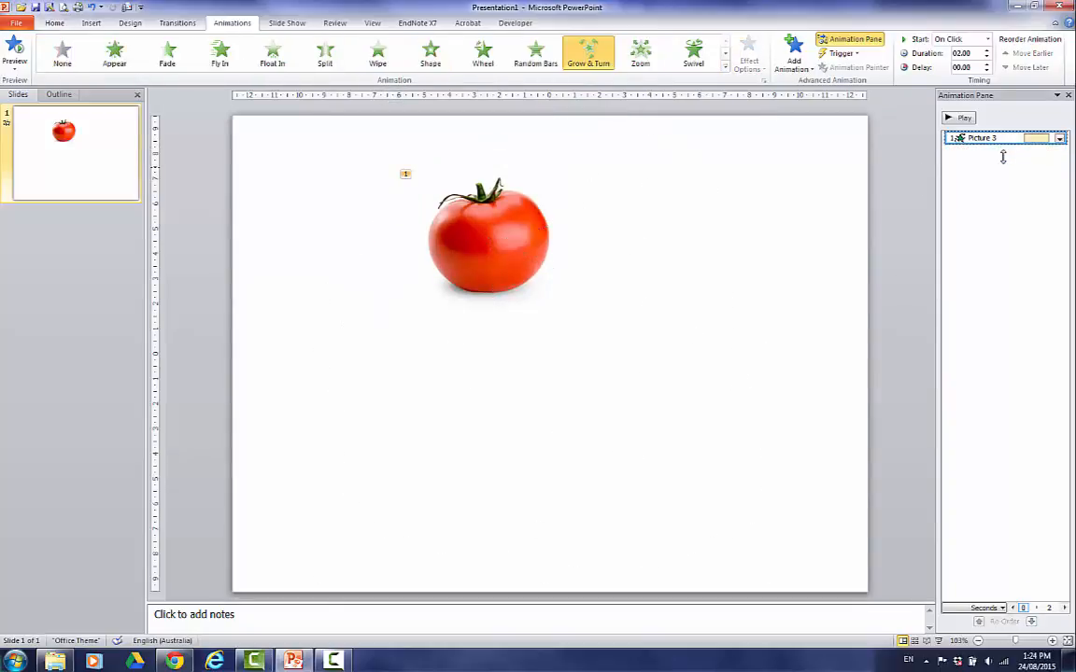
pyautogui.click(796, 56)
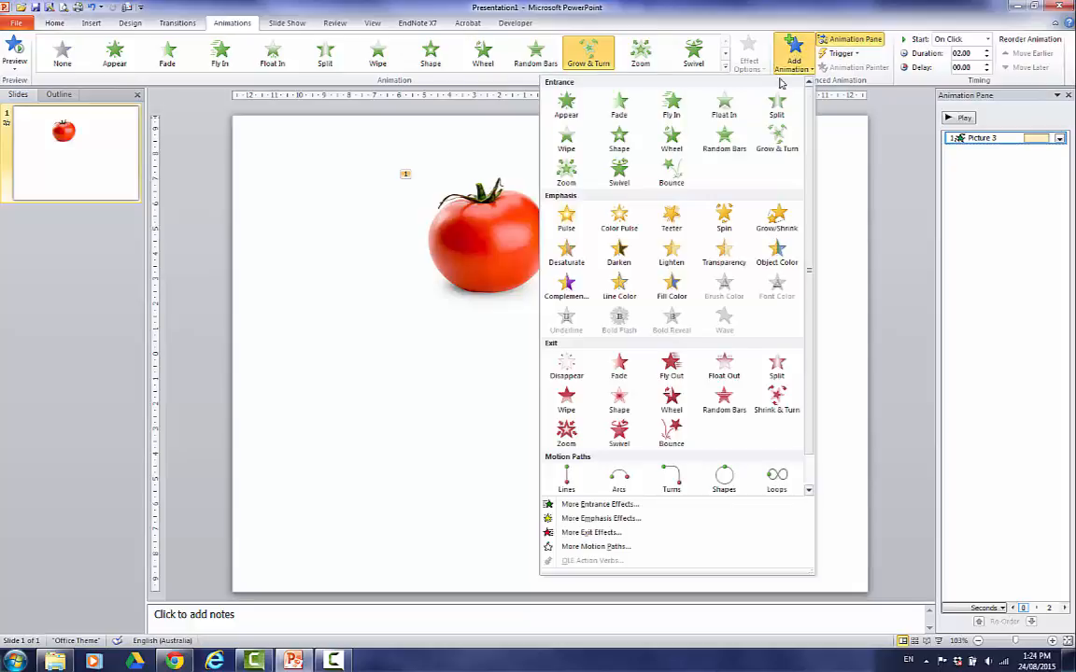
pyautogui.click(809, 492)
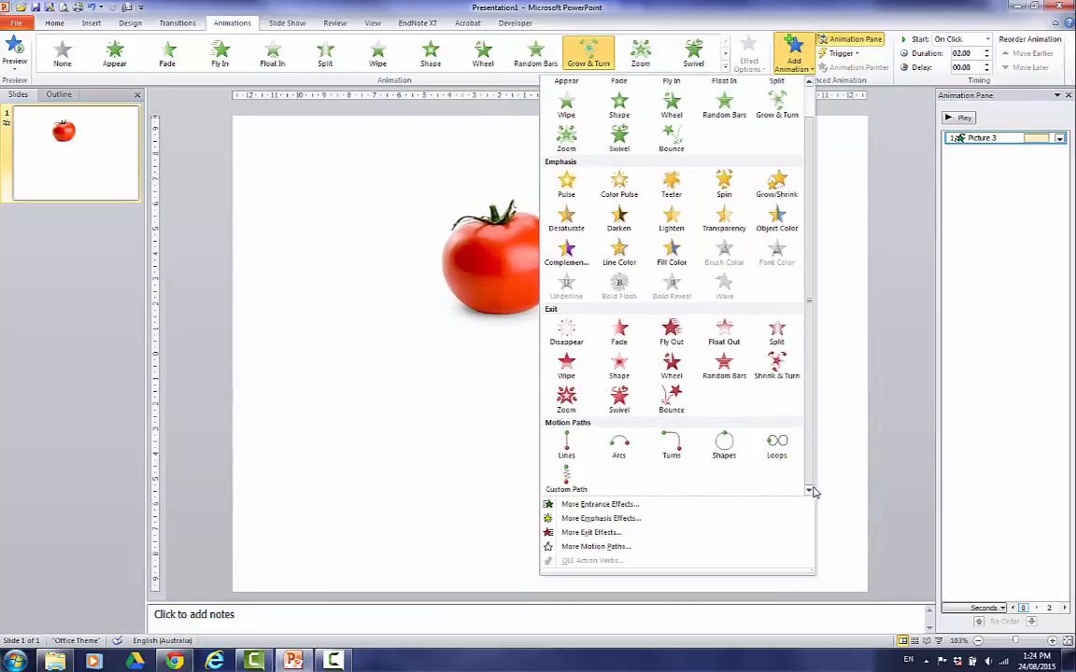
pyautogui.click(564, 478)
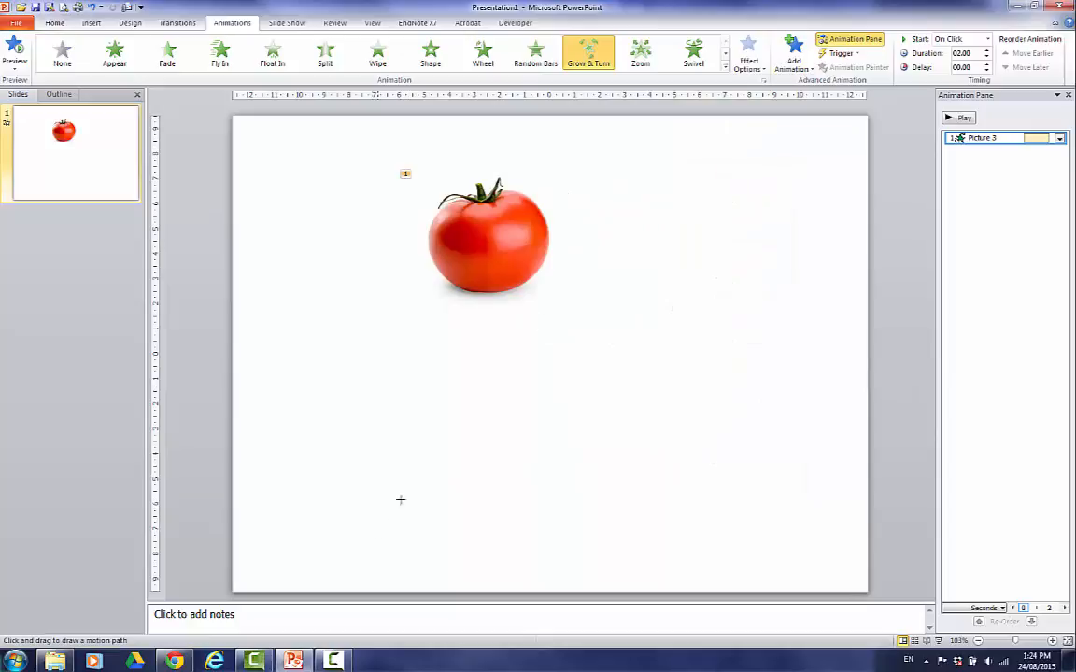
# - Add a Lines motion path to the tomato, undo the extra custom path, and stretch the line diagonally from lower left to upper right
pyautogui.click(809, 72)
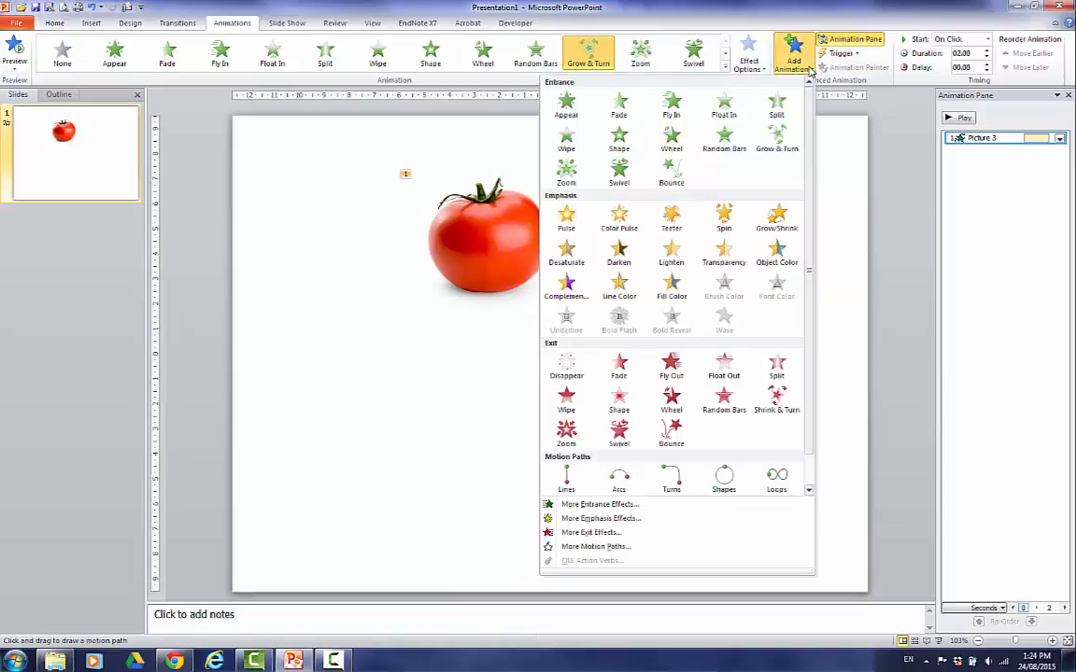
pyautogui.click(567, 483)
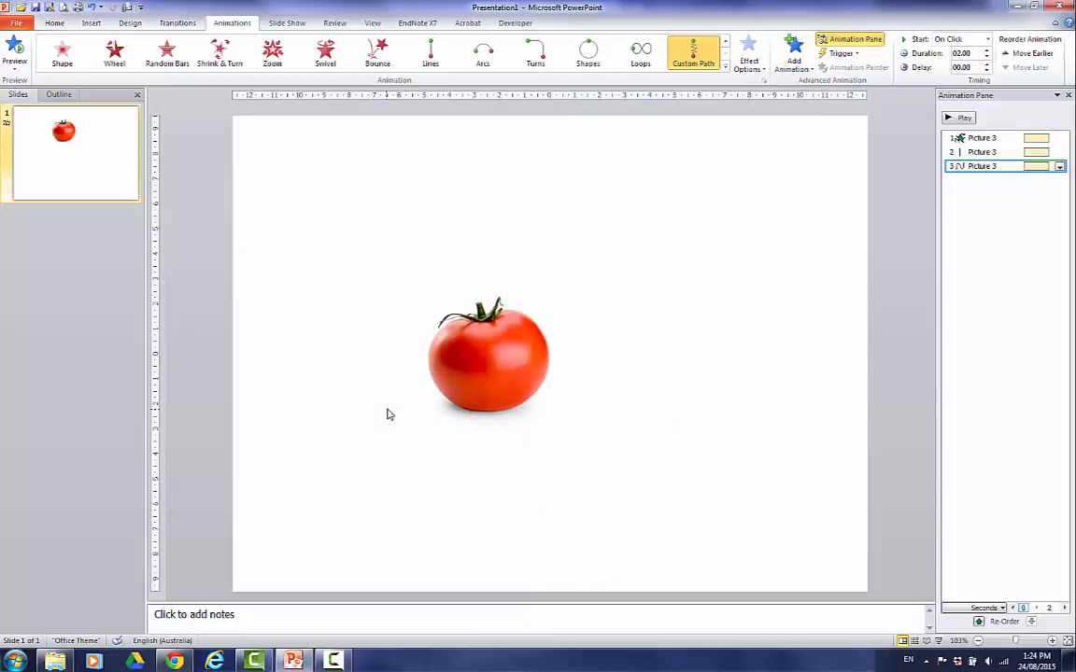
pyautogui.hotkey('ctrl', 'z')
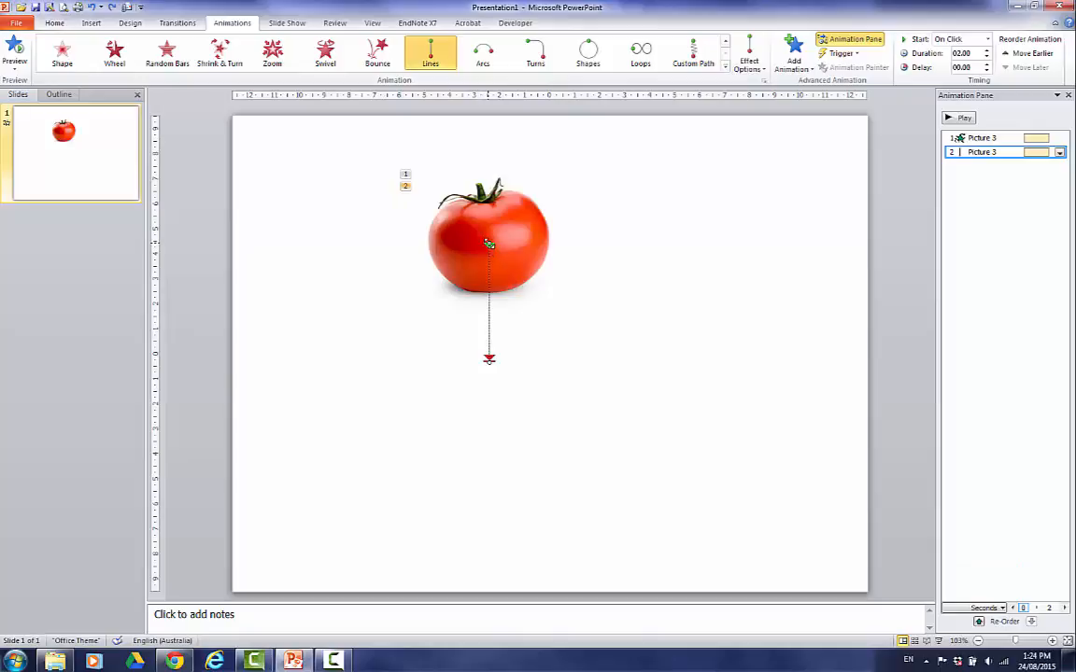
pyautogui.moveTo(488, 244); pyautogui.dragTo(361, 444)
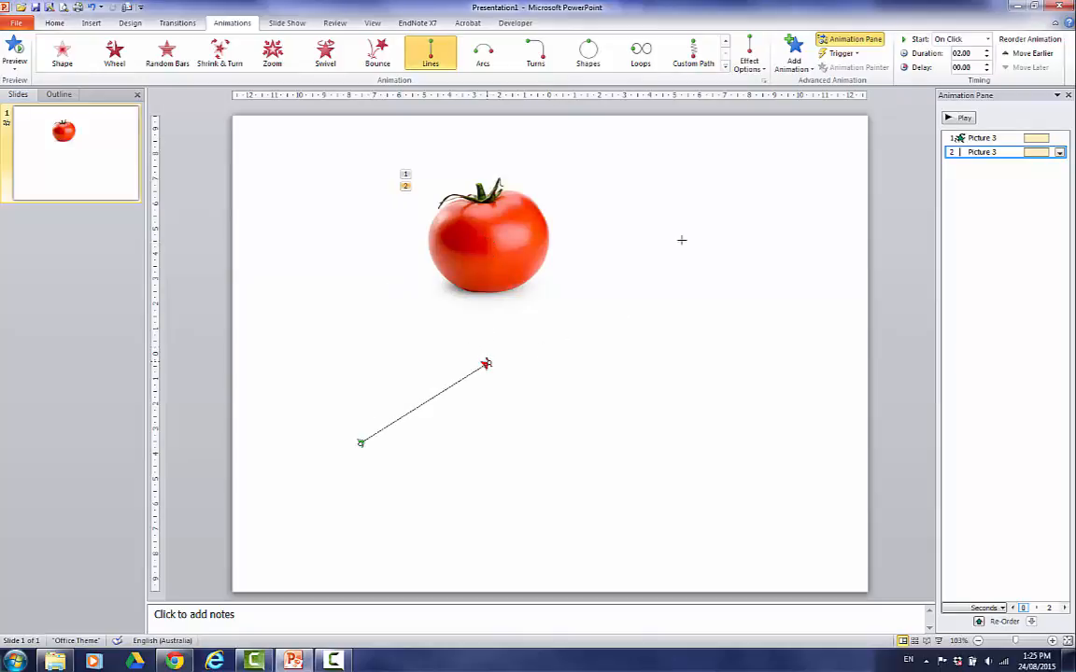
pyautogui.moveTo(486, 363); pyautogui.dragTo(721, 196)
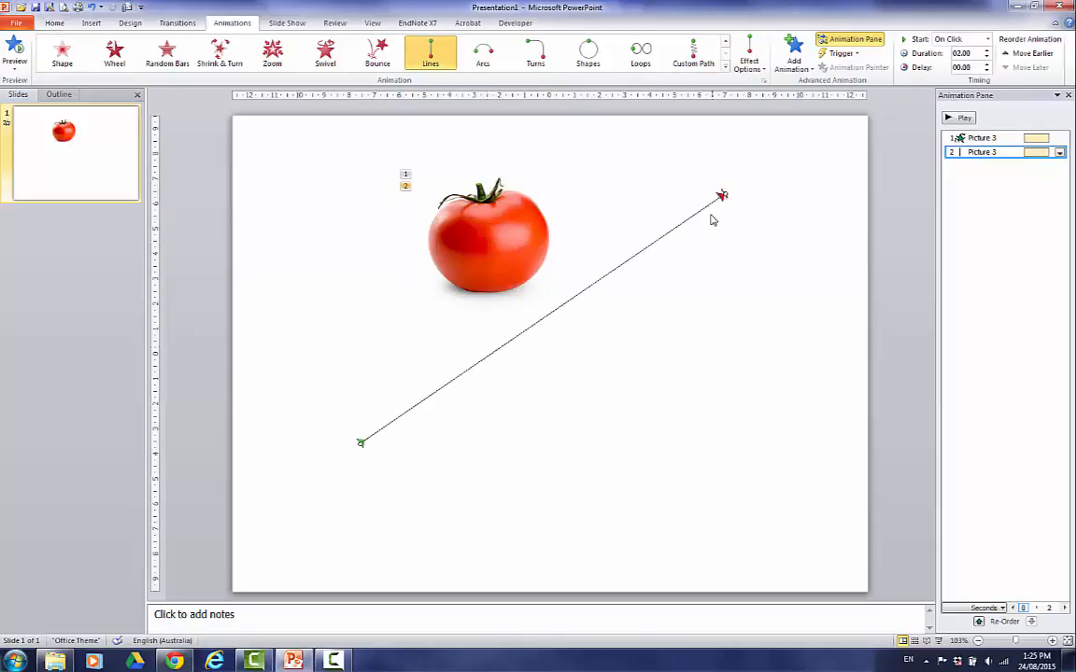
# - Move the line path's start point off the slide beyond its lower-left side, and play the slide show
pyautogui.click(373, 24)
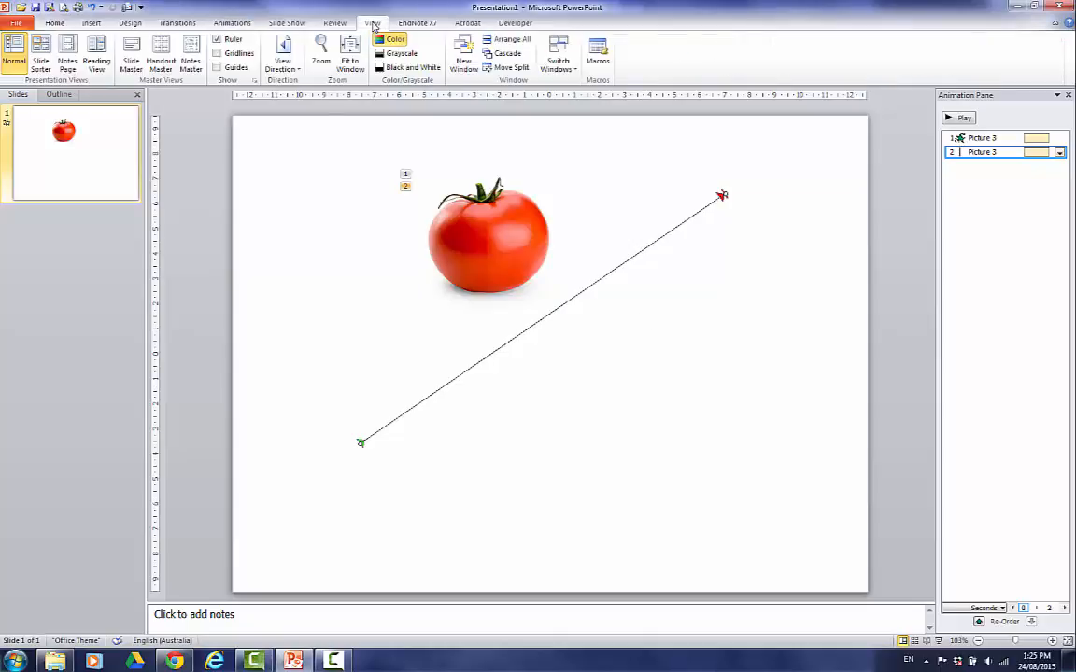
pyautogui.click(322, 51)
pyautogui.click(171, 350)
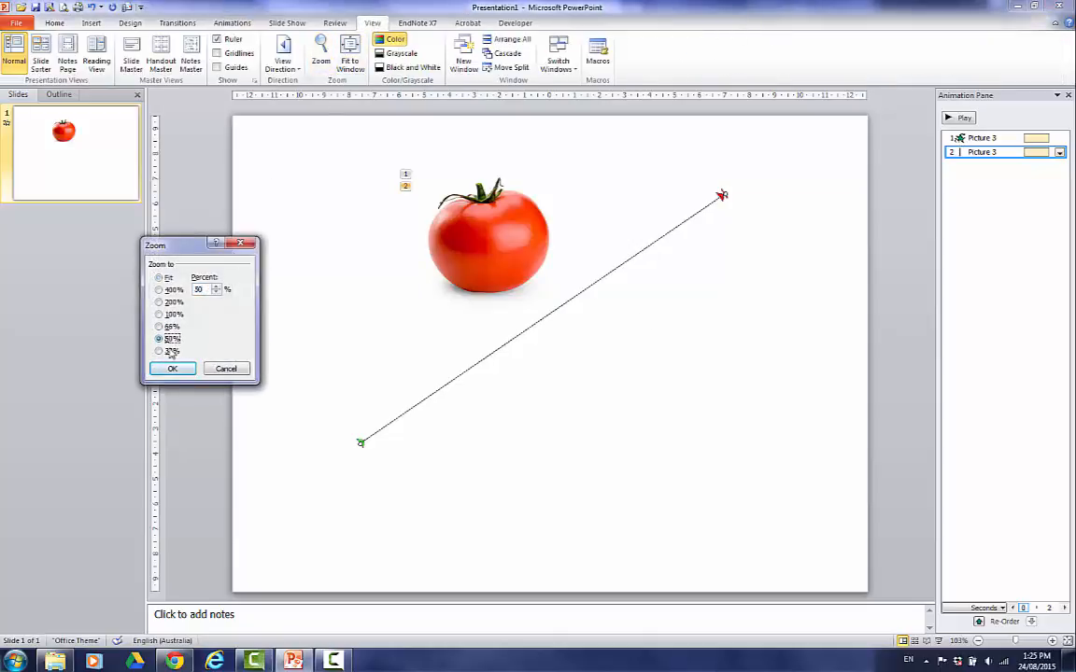
pyautogui.click(172, 368)
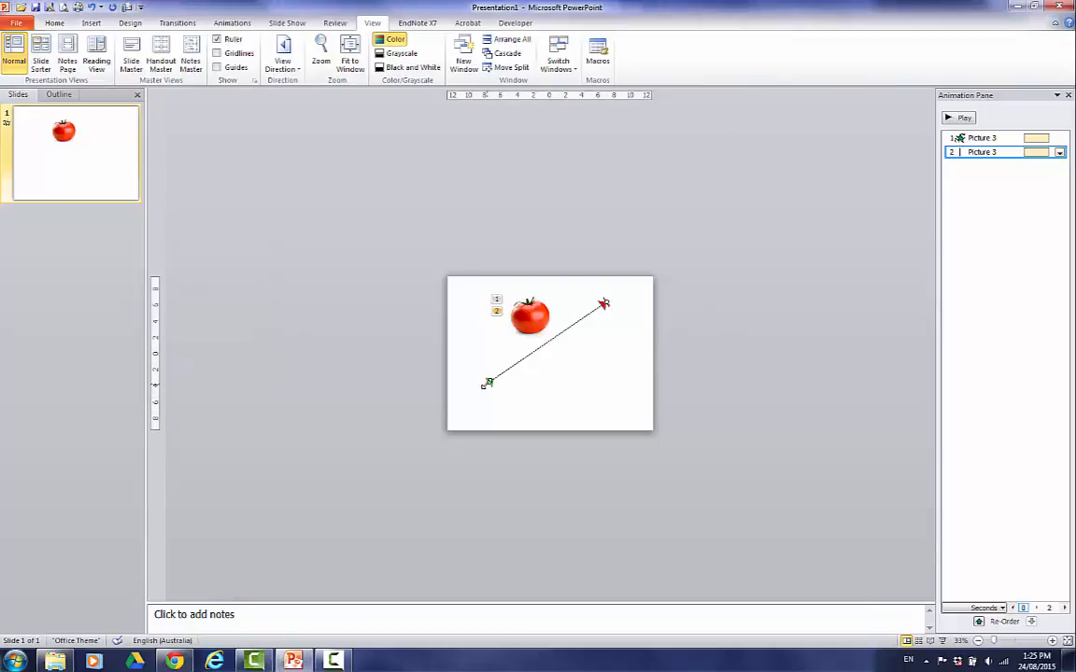
pyautogui.moveTo(362, 392); pyautogui.dragTo(305, 401)
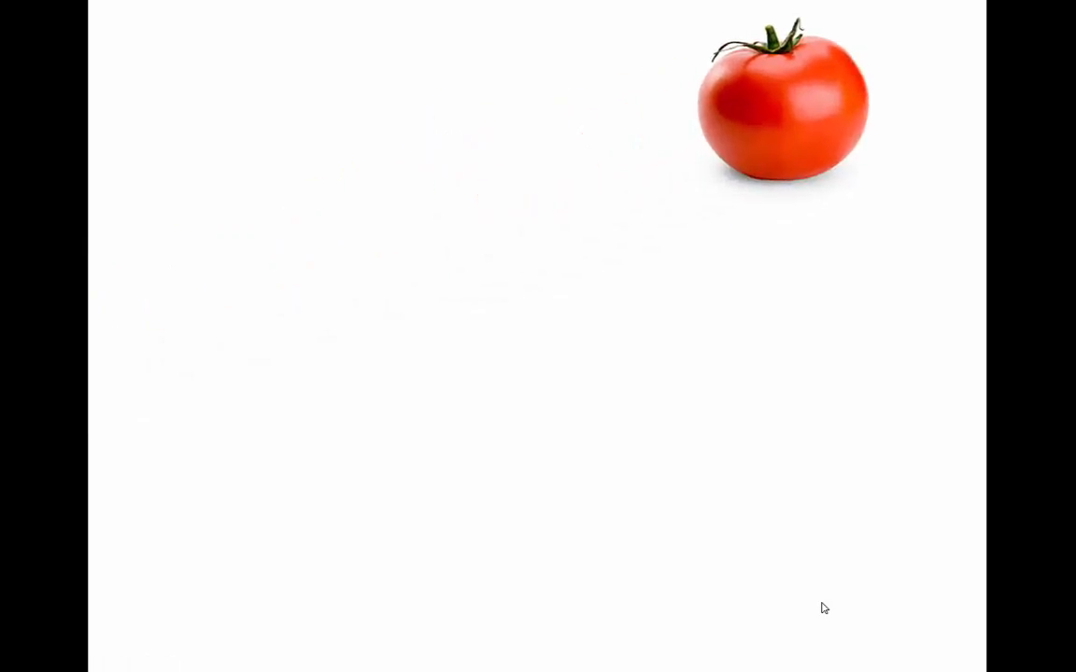
pyautogui.press('Escape')
# - Check the timing settings of the tomato's line motion path, keeping the current settings
pyautogui.click(1060, 153)
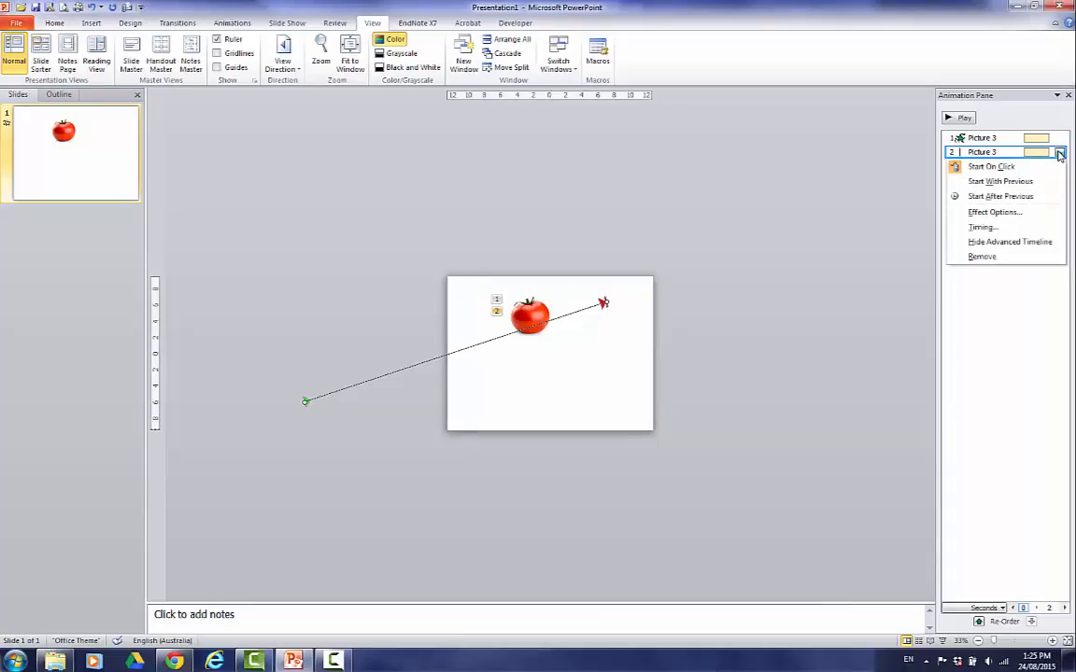
pyautogui.click(942, 225)
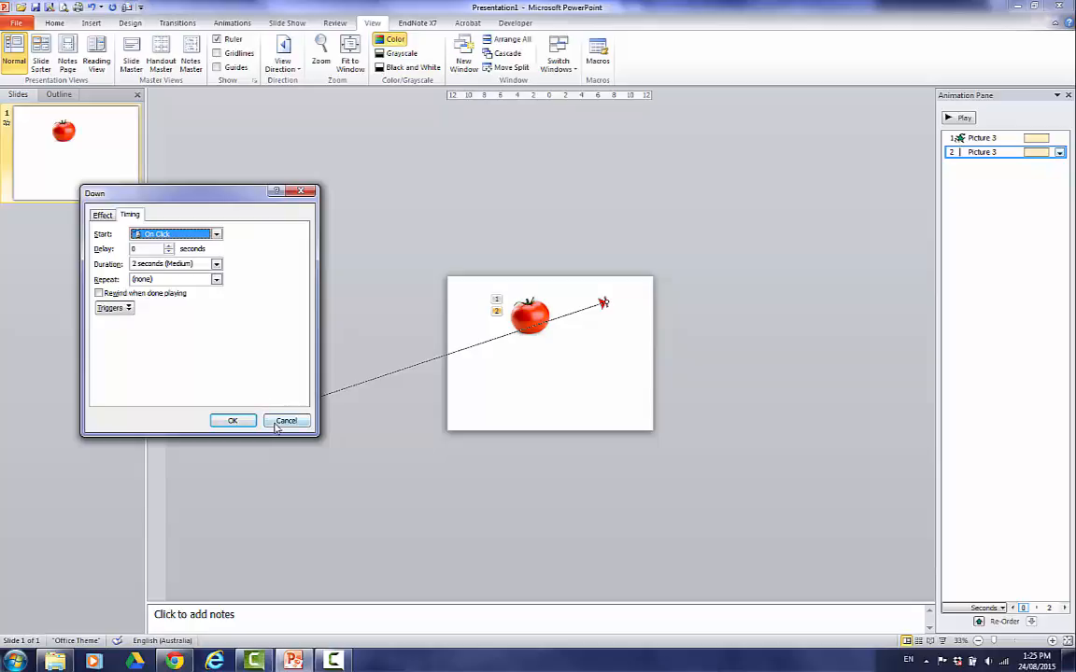
pyautogui.click(233, 421)
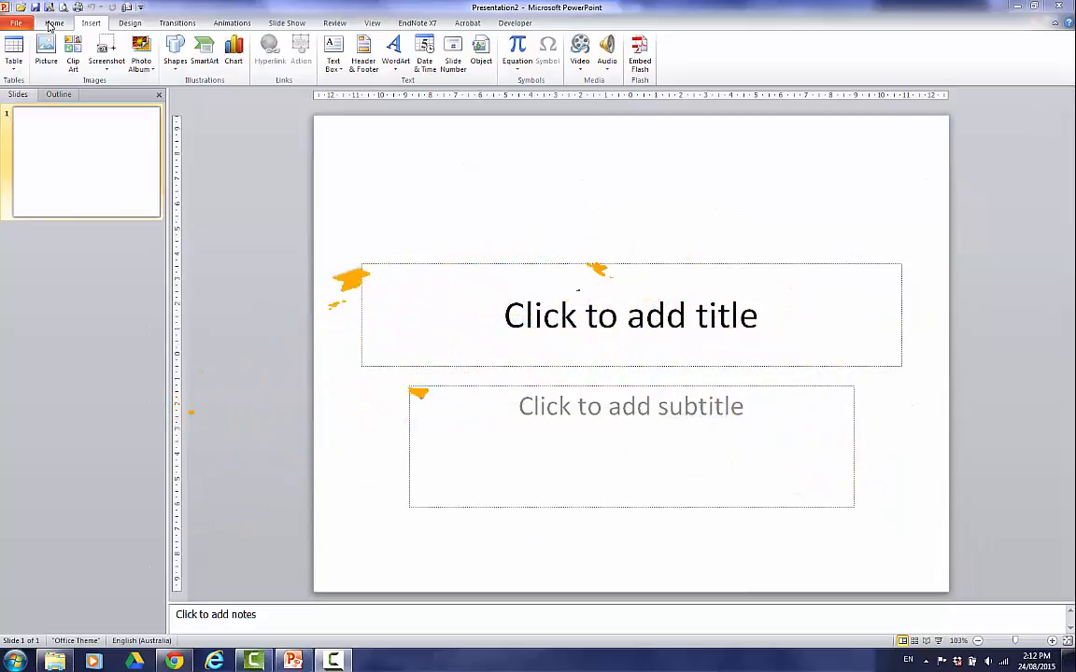
# - Switch to Chrome and search Google for vegetables in a new tab
pyautogui.click(174, 661)
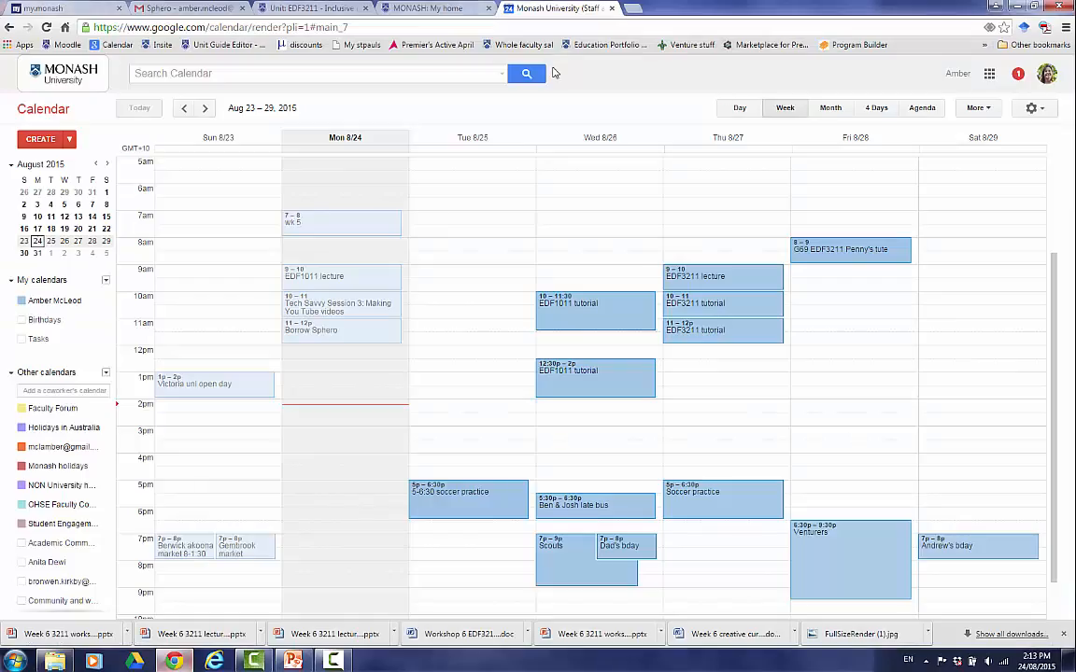
pyautogui.click(633, 9)
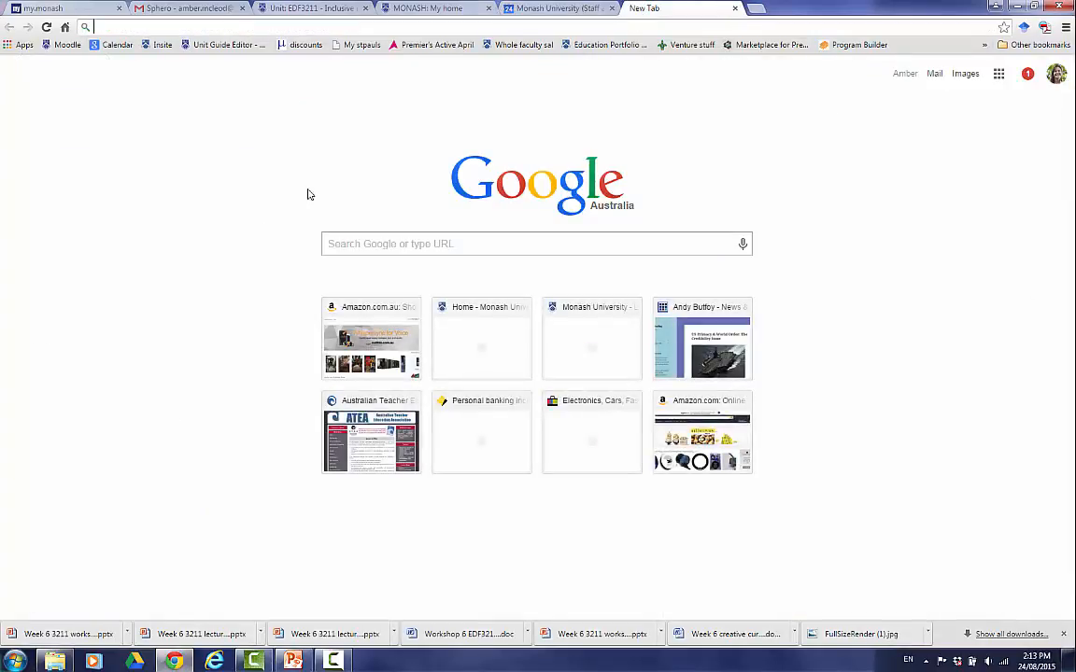
pyautogui.click(455, 245)
pyautogui.write('vegetables')
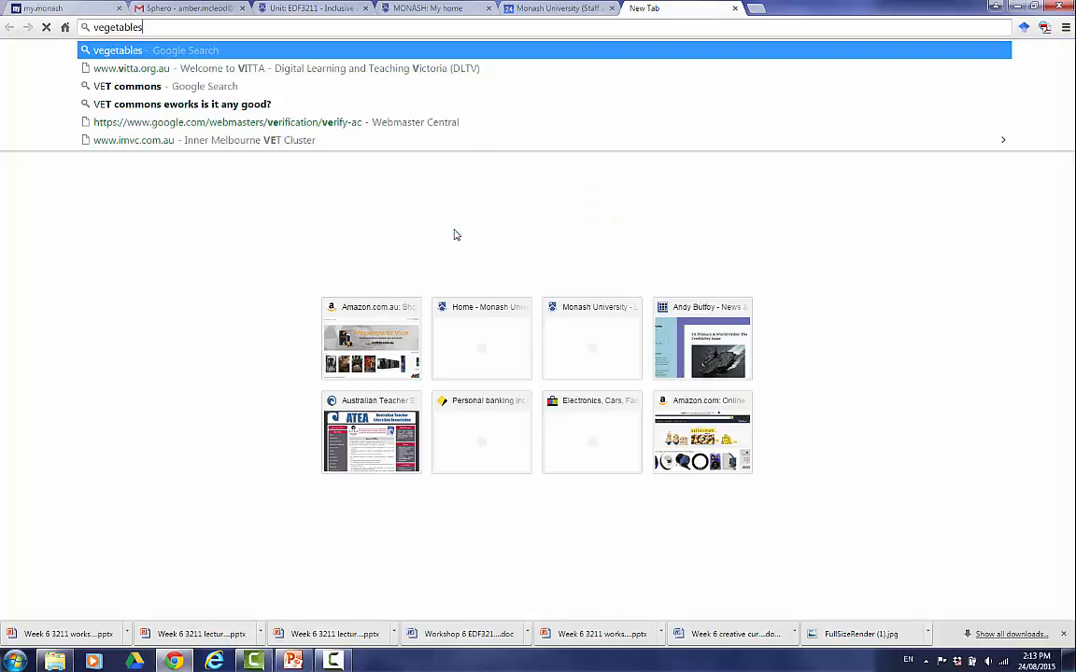
pyautogui.press('Return')
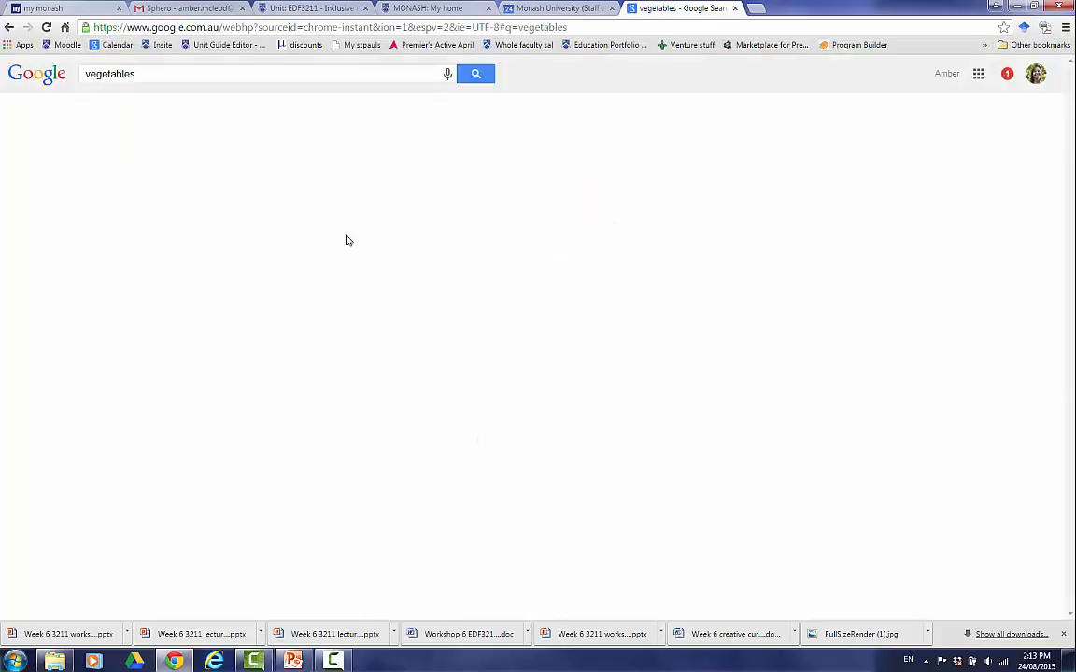
# - Open the large mixed vegetables picture from the image results and copy the image
pyautogui.click(494, 215)
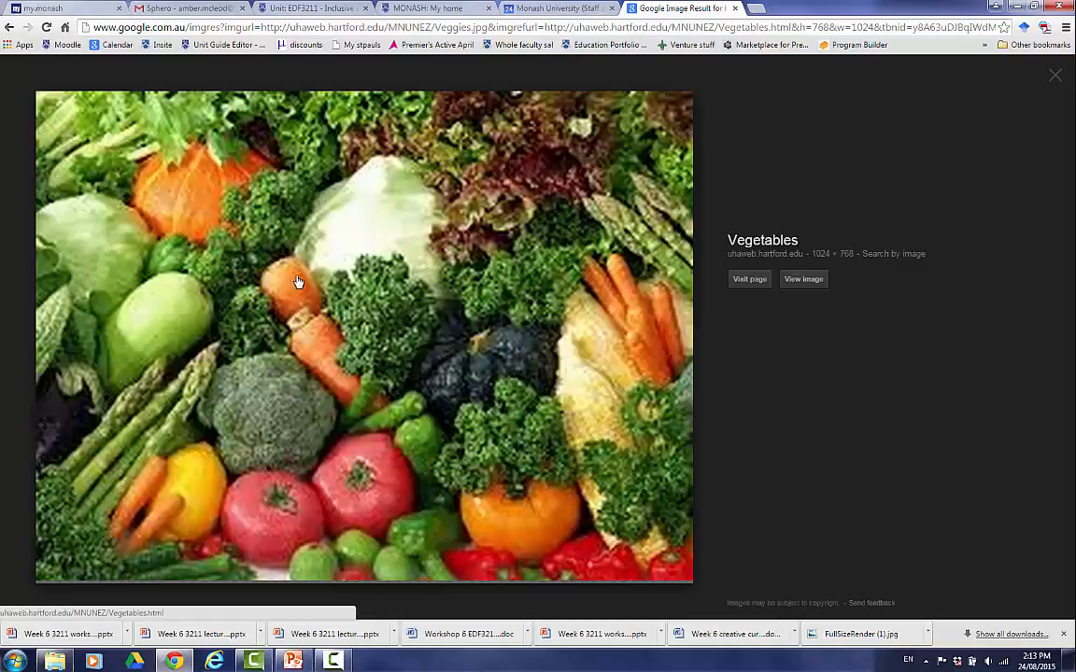
pyautogui.rightClick(298, 282)
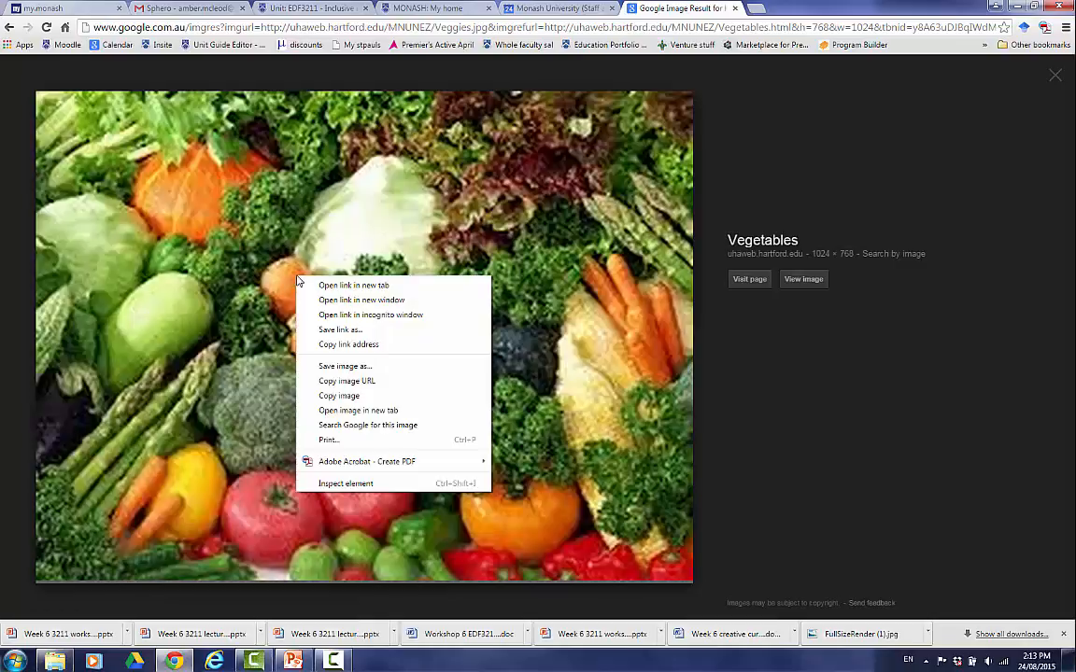
pyautogui.click(340, 396)
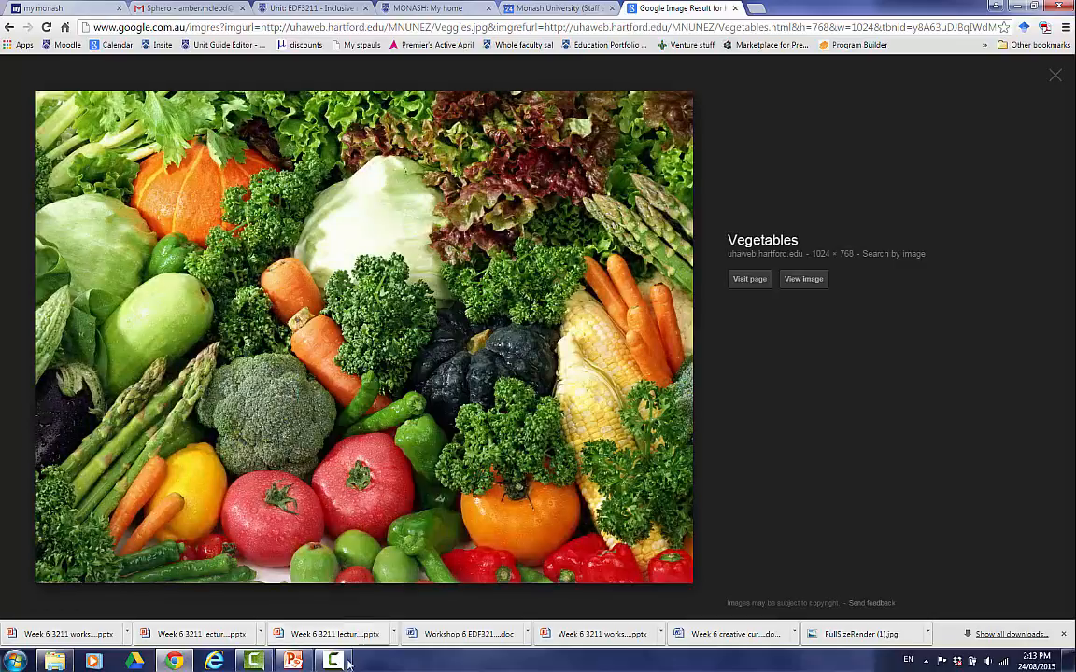
# - Switch to PowerPoint, paste the vegetables picture onto the blank title slide and move it so it covers the slide
pyautogui.click(293, 661)
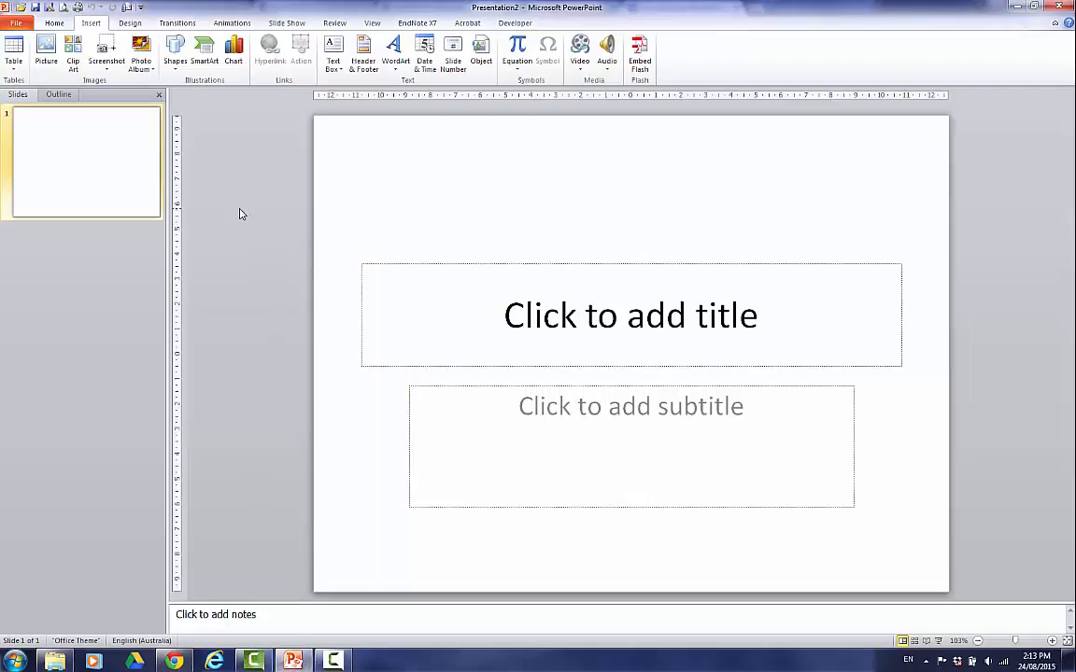
pyautogui.rightClick(120, 188)
pyautogui.click(153, 257)
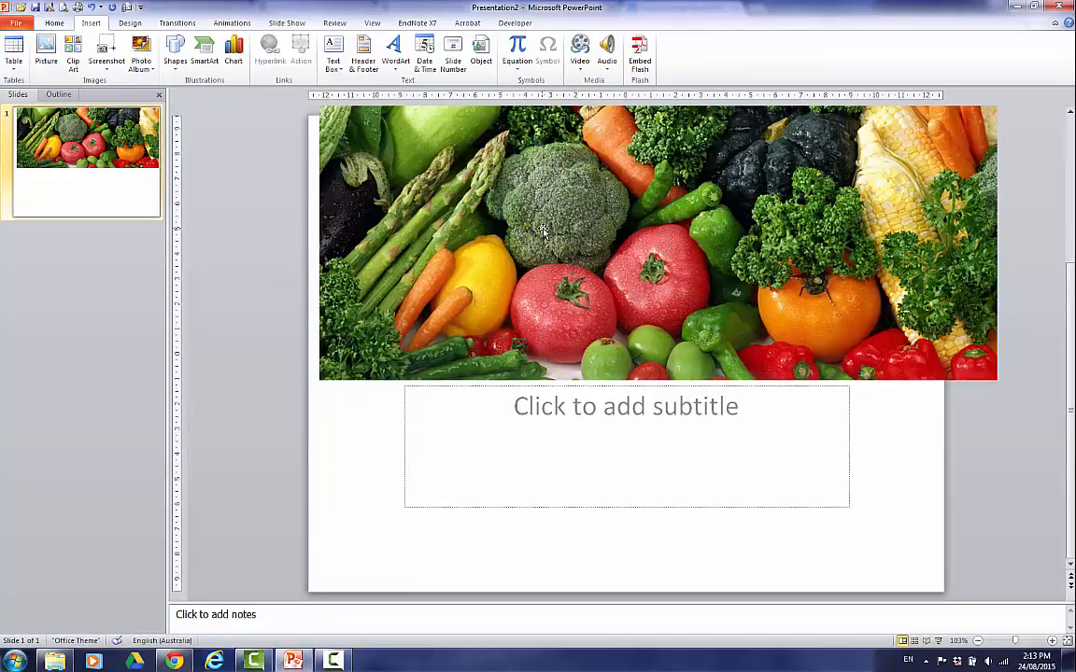
pyautogui.moveTo(663, 218); pyautogui.dragTo(670, 356)
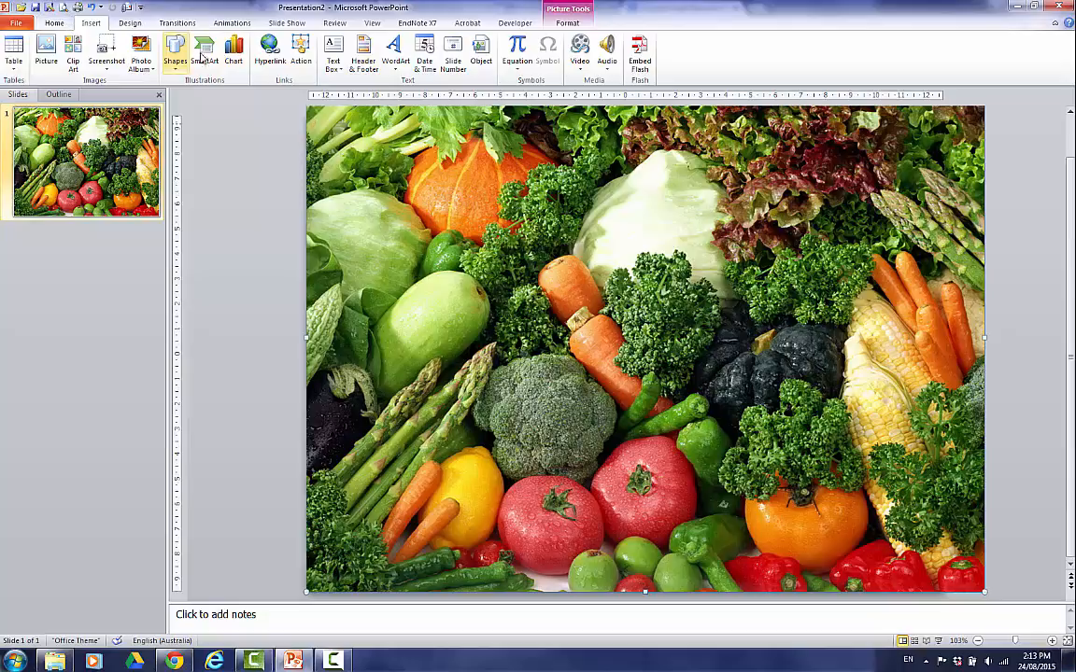
# - Draw a text box across the broccoli in the picture and enter the label Broccoli
pyautogui.click(331, 51)
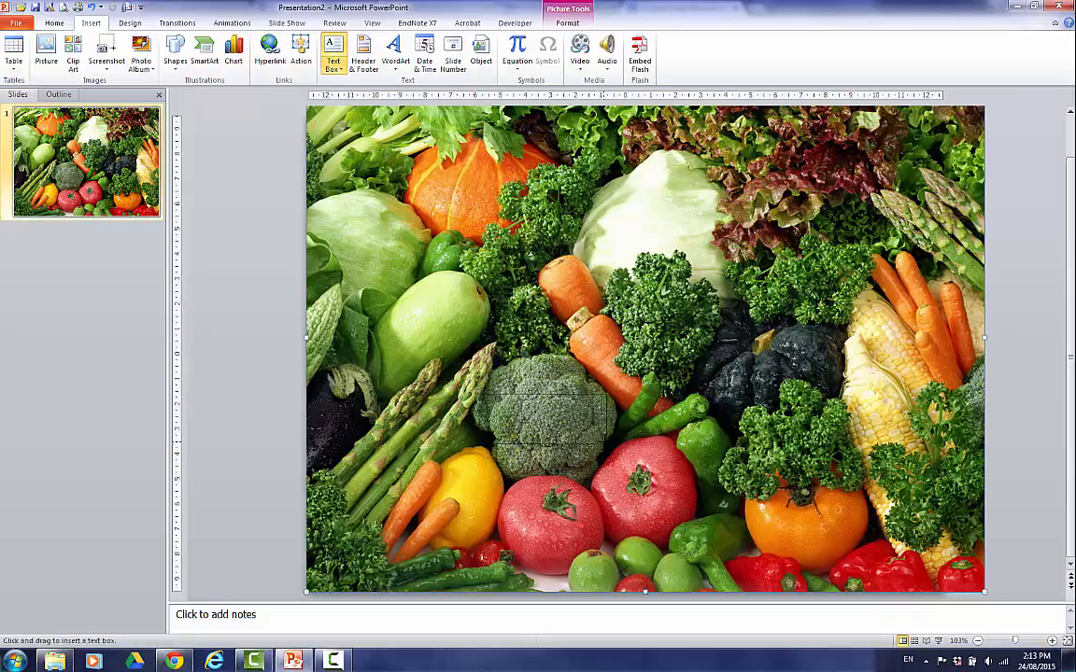
pyautogui.moveTo(486, 394); pyautogui.dragTo(607, 420)
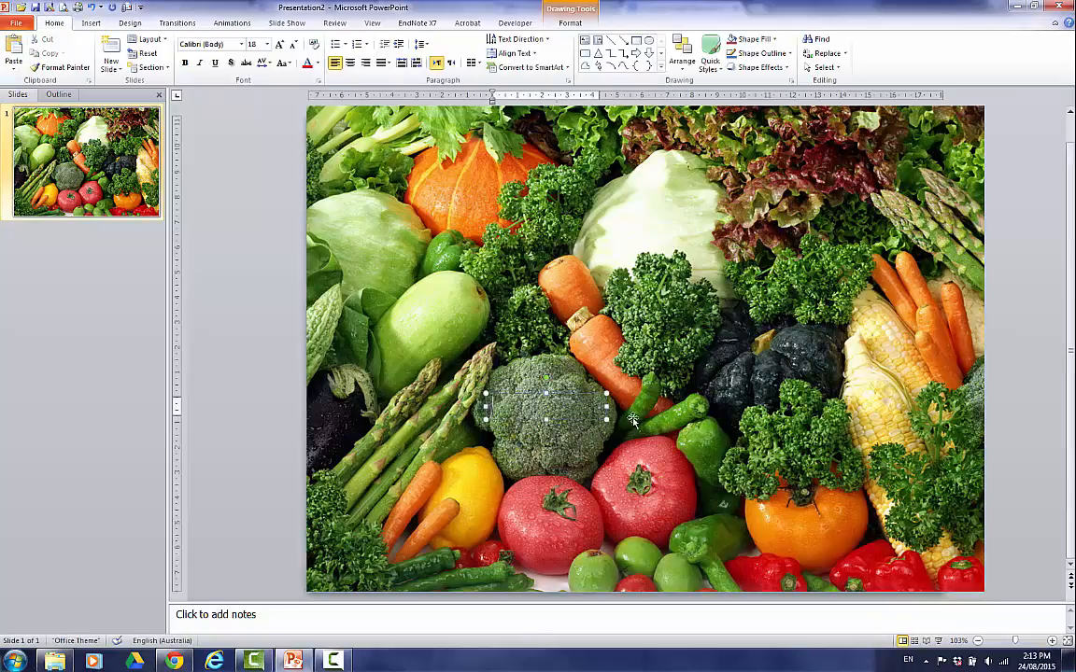
pyautogui.click(566, 421)
# - Give the Broccoli text box a solid yellow fill
pyautogui.rightClick(566, 422)
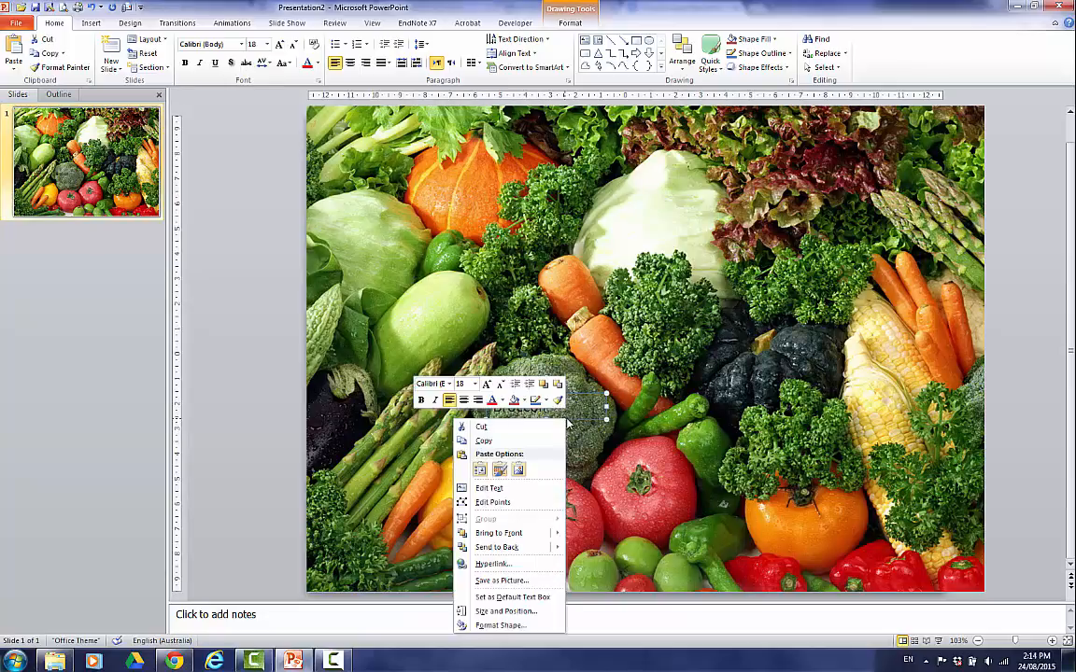
pyautogui.click(518, 626)
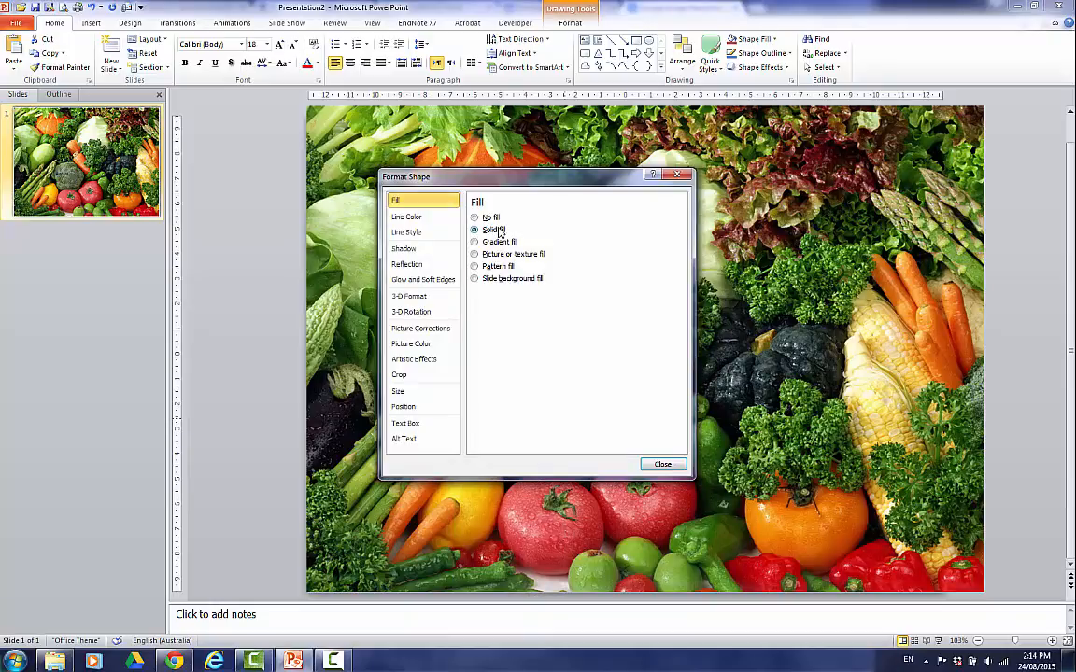
pyautogui.click(536, 308)
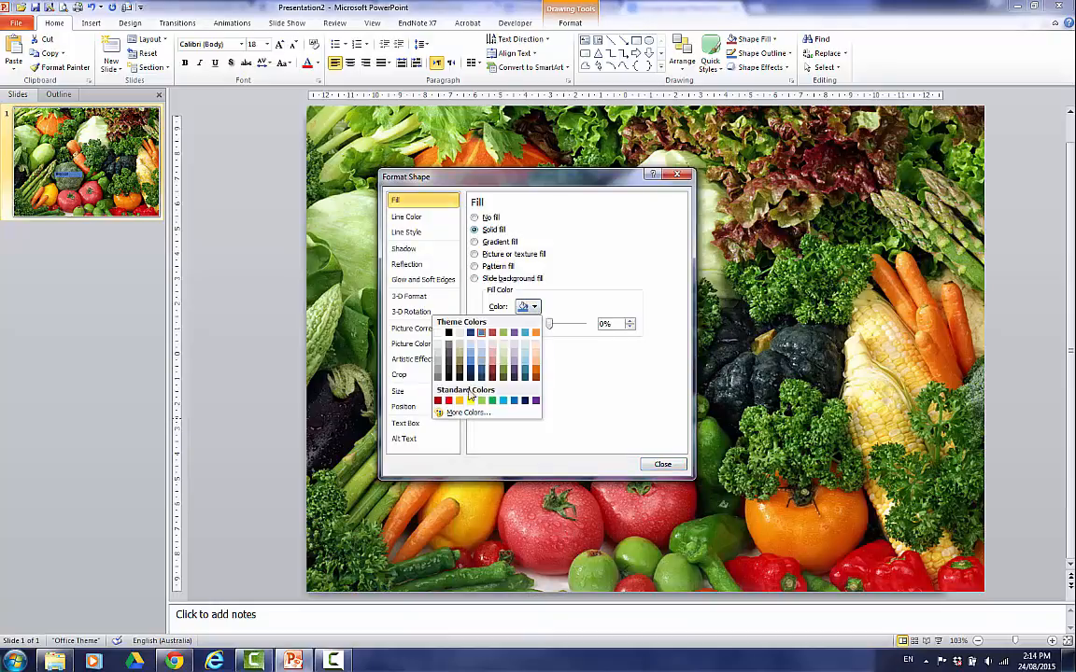
pyautogui.click(470, 401)
pyautogui.click(662, 464)
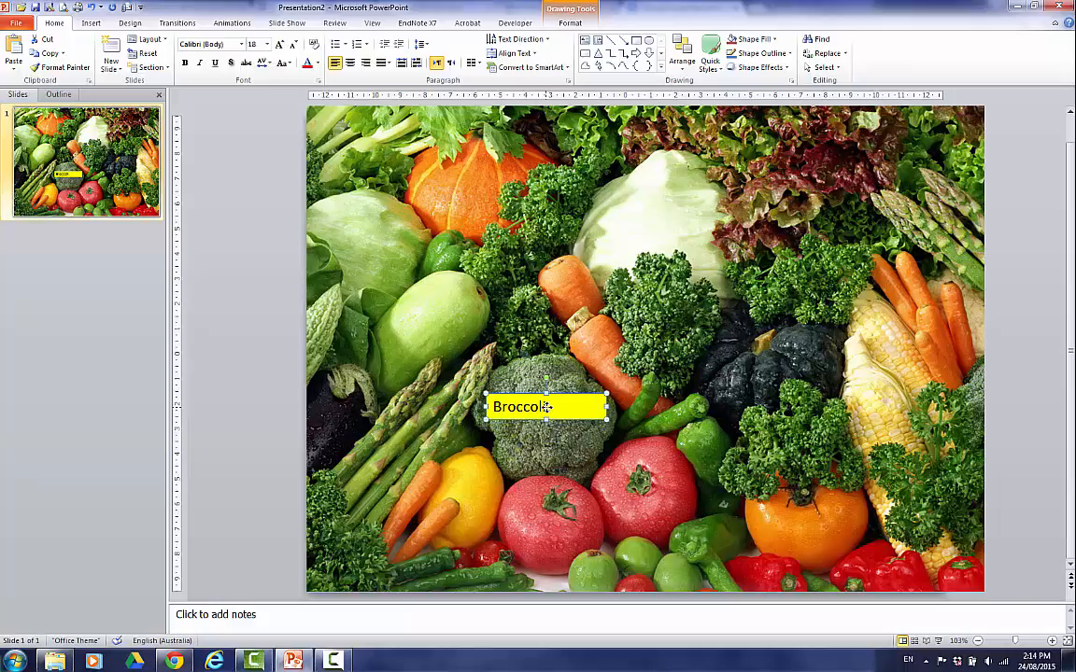
# - Format the Broccoli label text as bold at font size 32, and deselect the label
pyautogui.moveTo(493, 408); pyautogui.dragTo(555, 408)
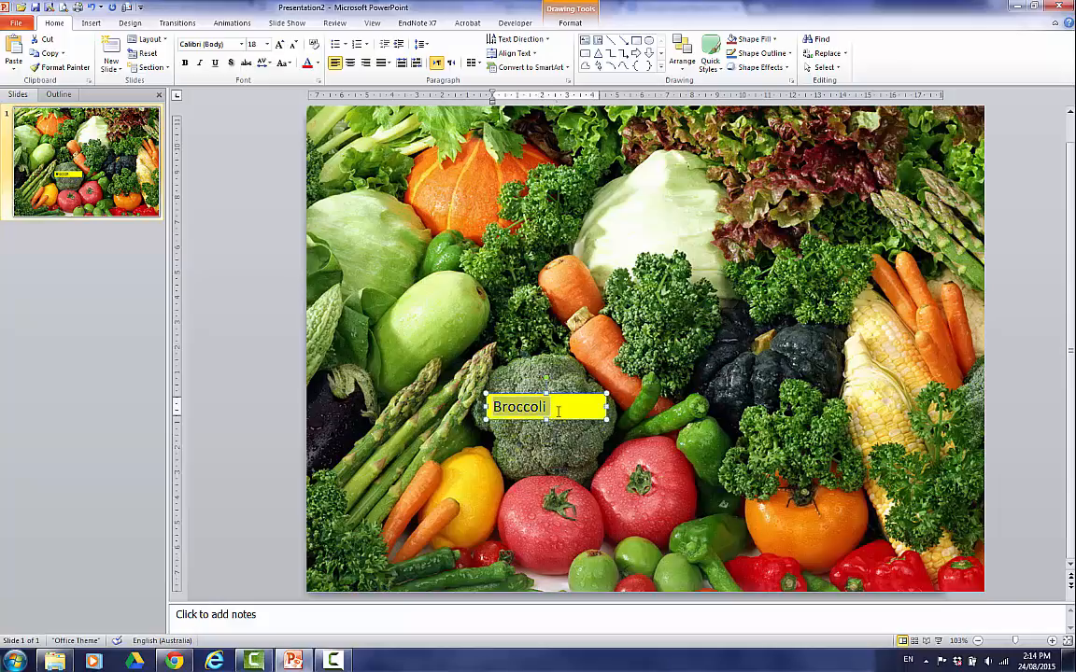
pyautogui.click(267, 45)
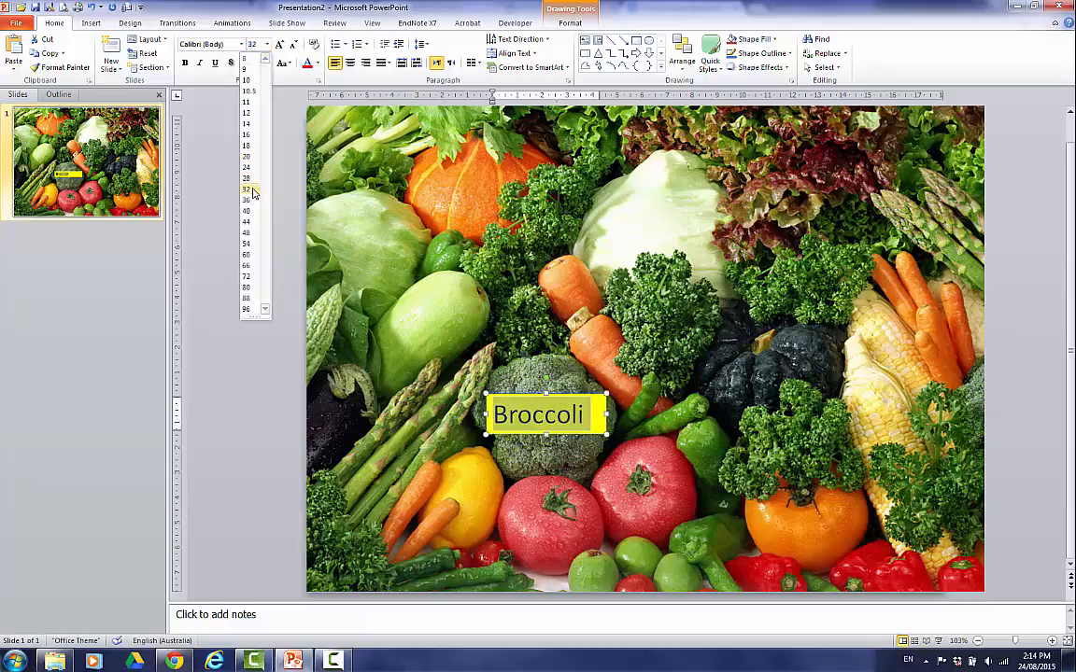
pyautogui.click(248, 190)
pyautogui.click(184, 63)
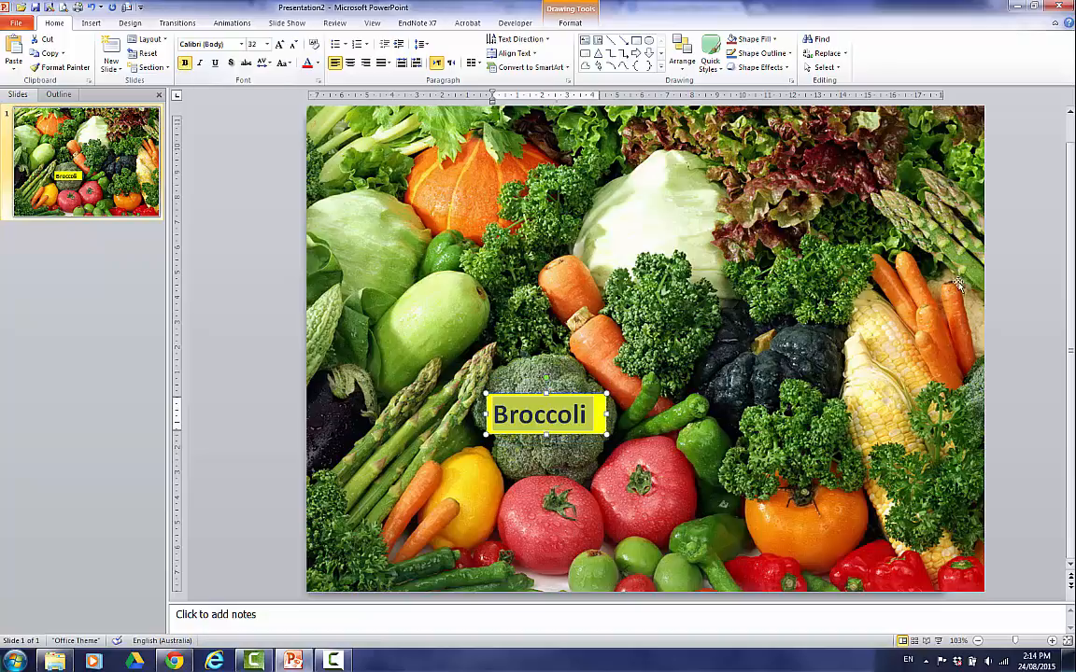
pyautogui.click(1024, 263)
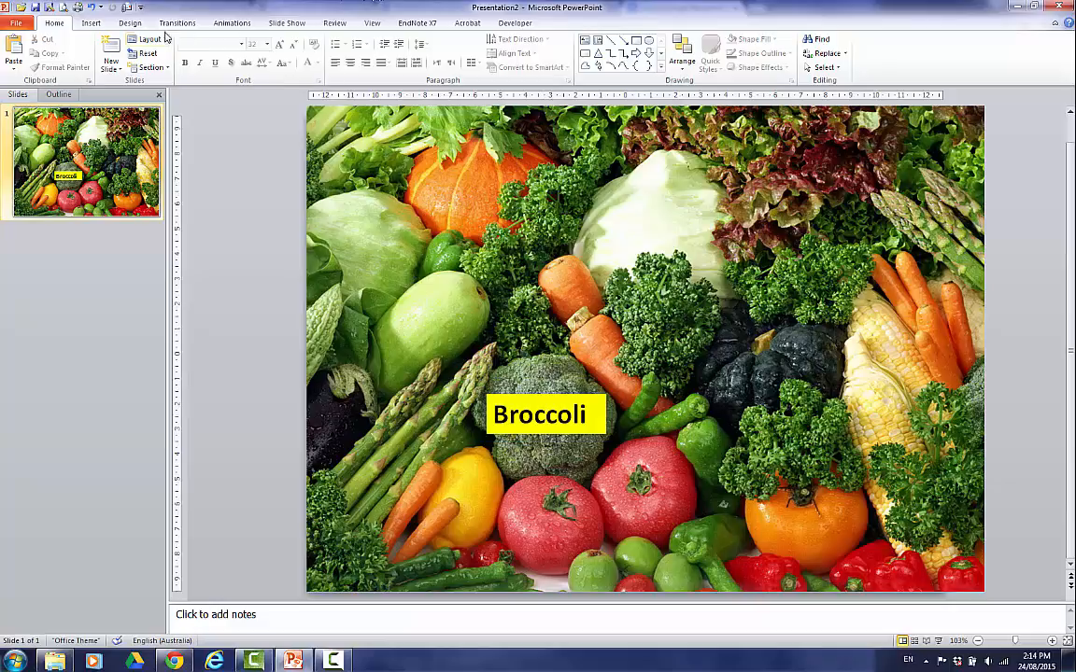
pyautogui.click(89, 24)
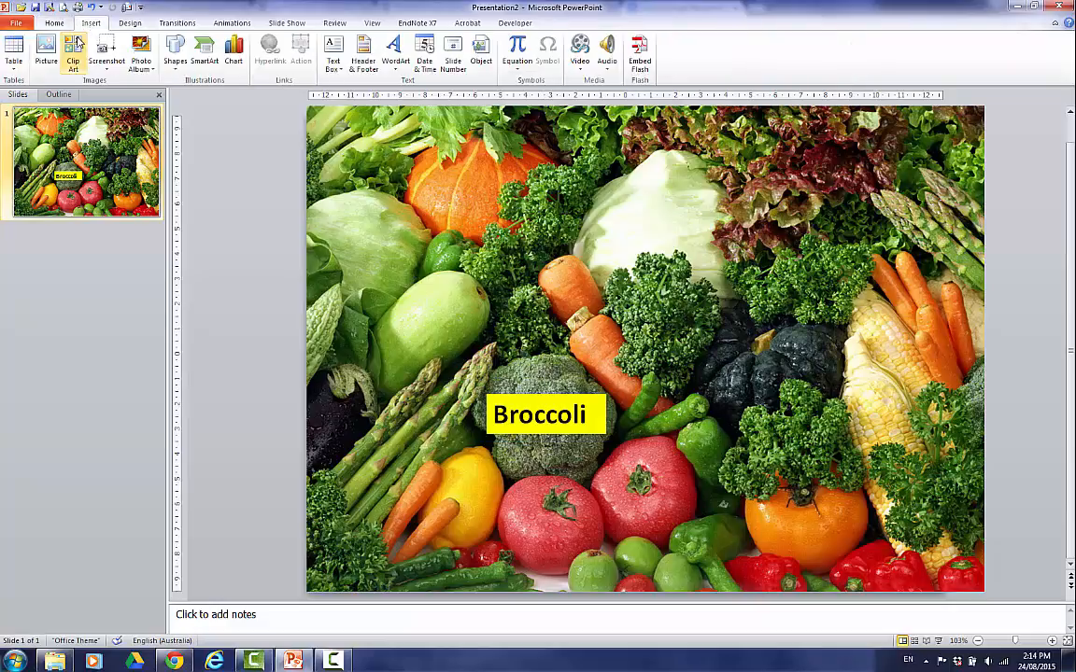
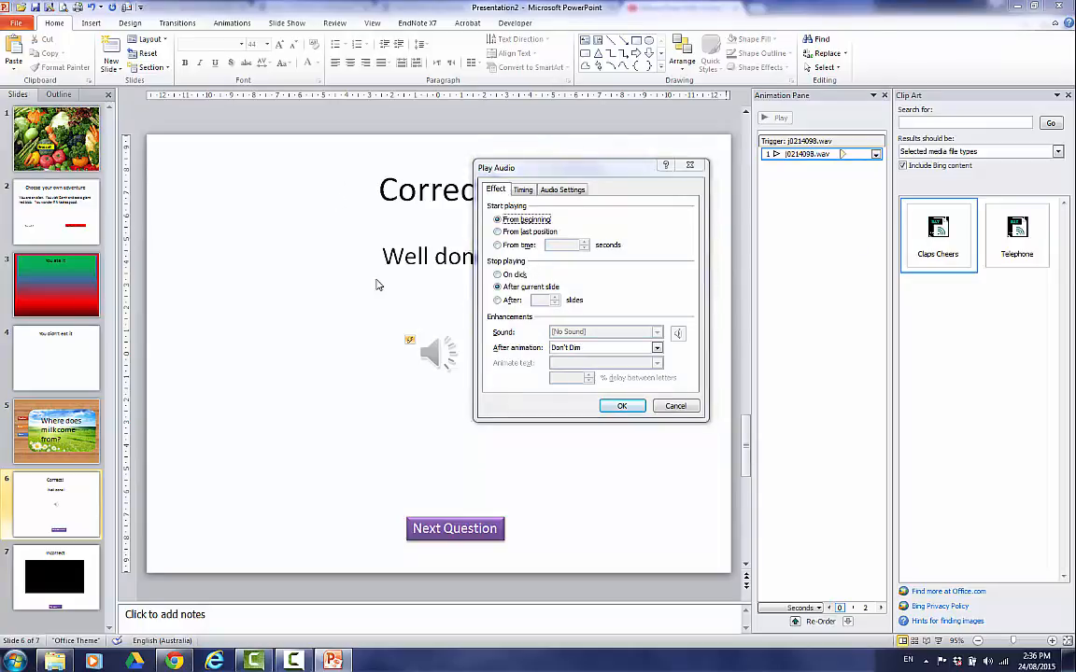
# - Accept the Play Audio effect options and check the trim range of the Correct! slide's sound clip, keeping its full length
pyautogui.click(621, 406)
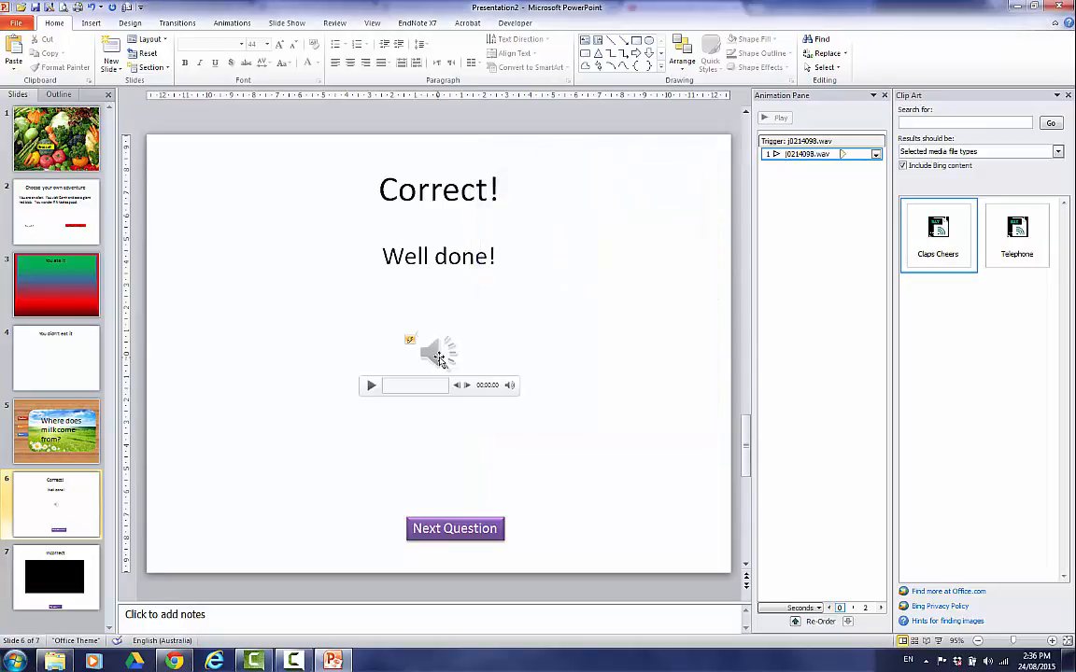
pyautogui.click(453, 363)
pyautogui.click(605, 23)
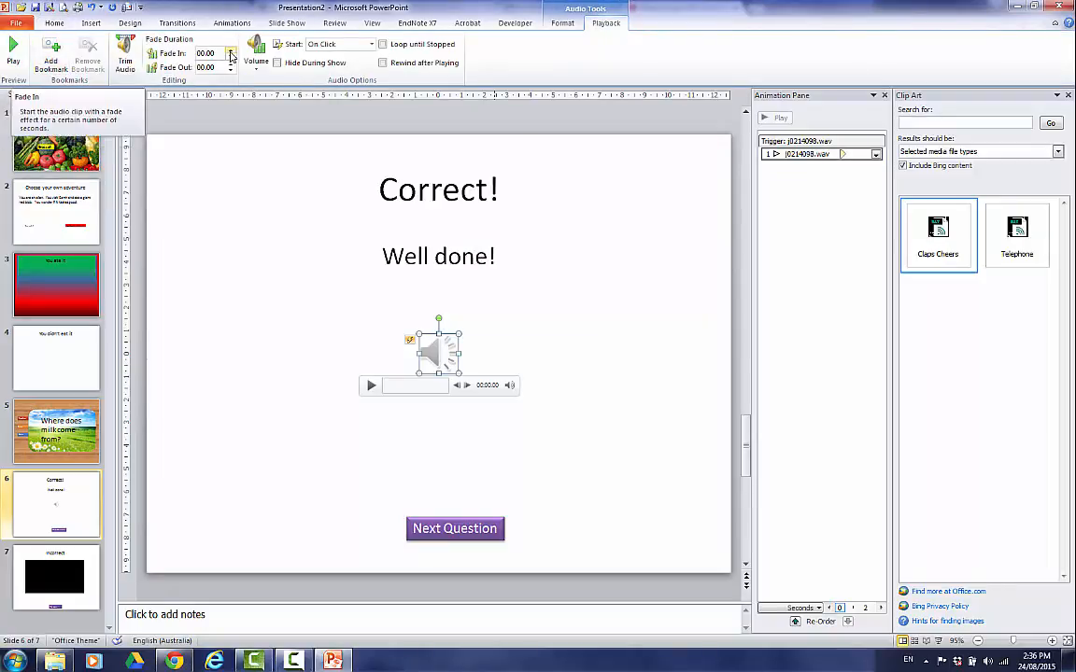
pyautogui.click(125, 63)
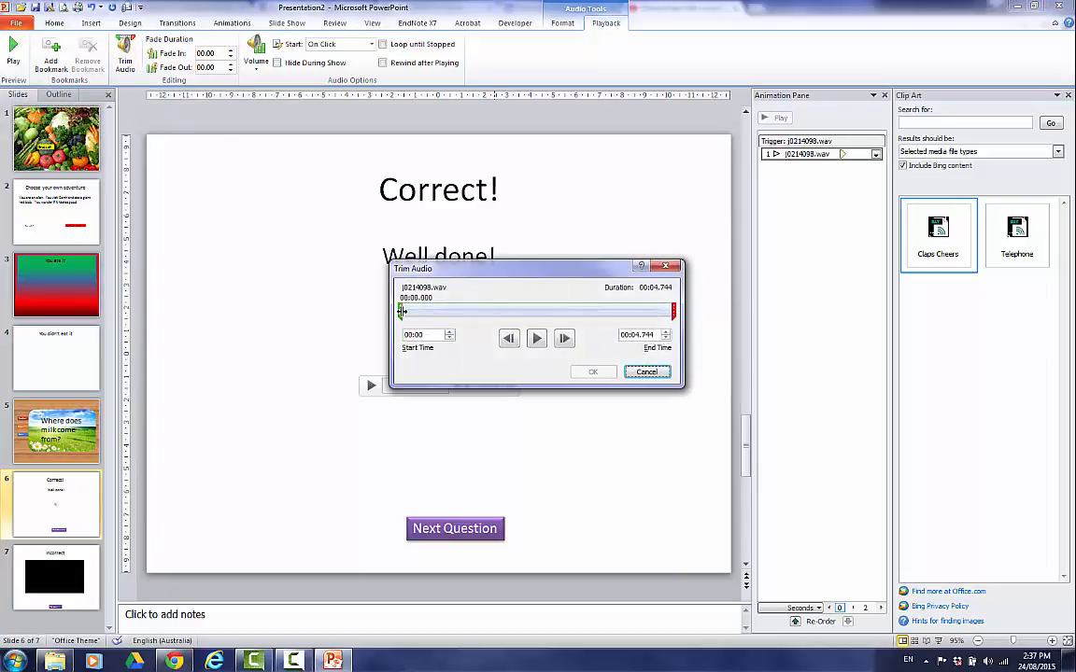
pyautogui.moveTo(401, 311)
pyautogui.mouseDown()
pyautogui.moveTo(428, 312)
pyautogui.moveTo(400, 321)
pyautogui.mouseUp()
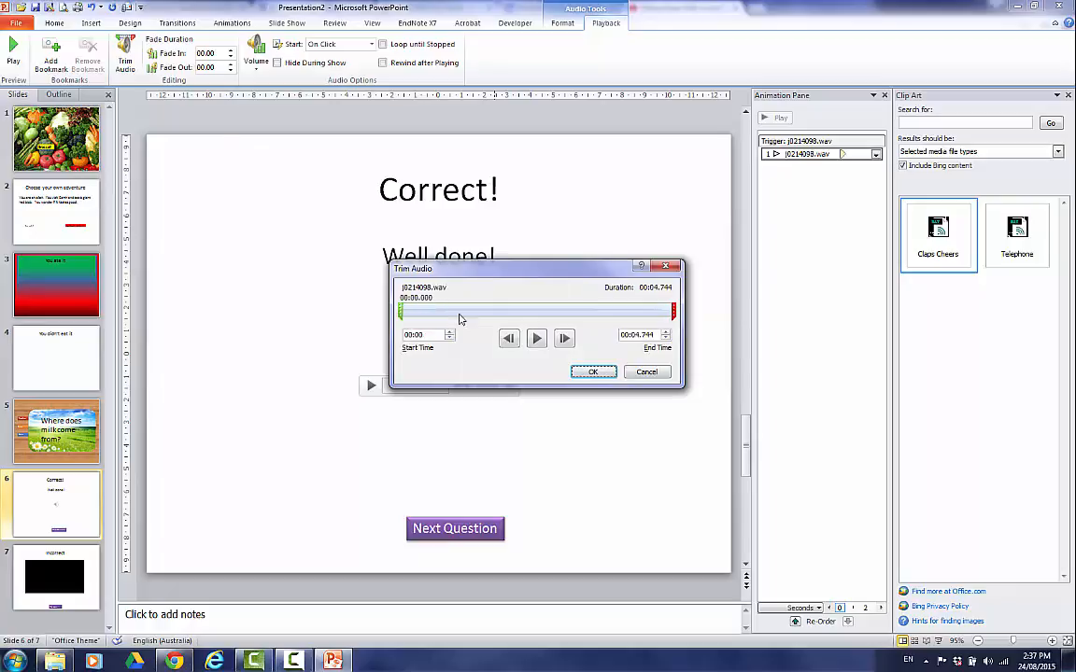
pyautogui.click(592, 372)
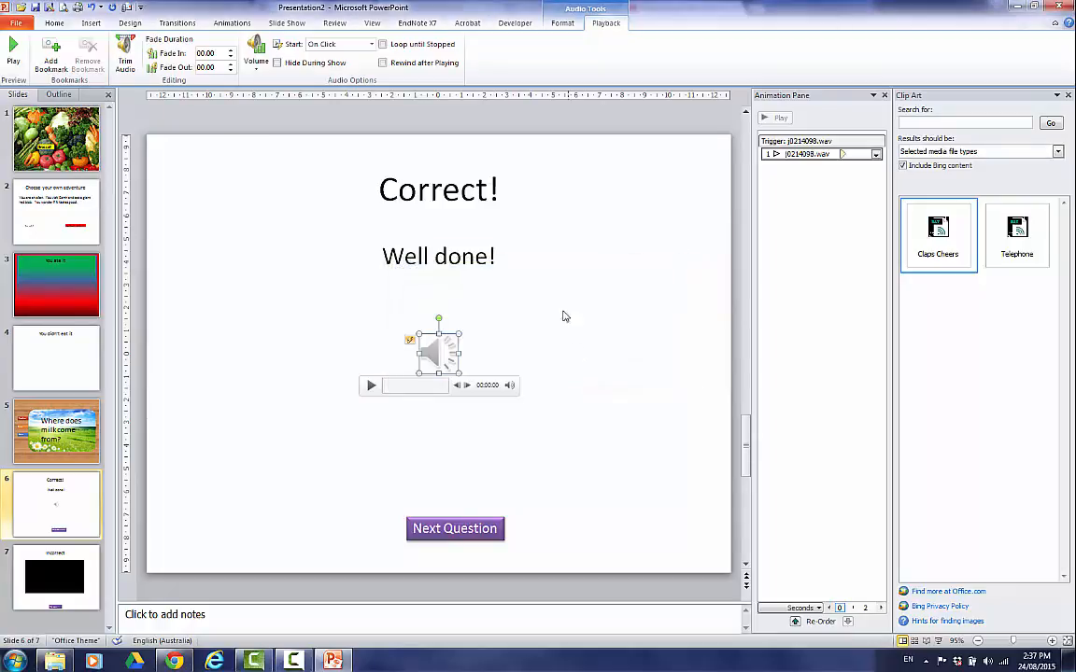
# - Set the Correct! slide's sound to start automatically and hide its icon during the show, previewing the slide after each change
pyautogui.click(372, 44)
pyautogui.click(364, 58)
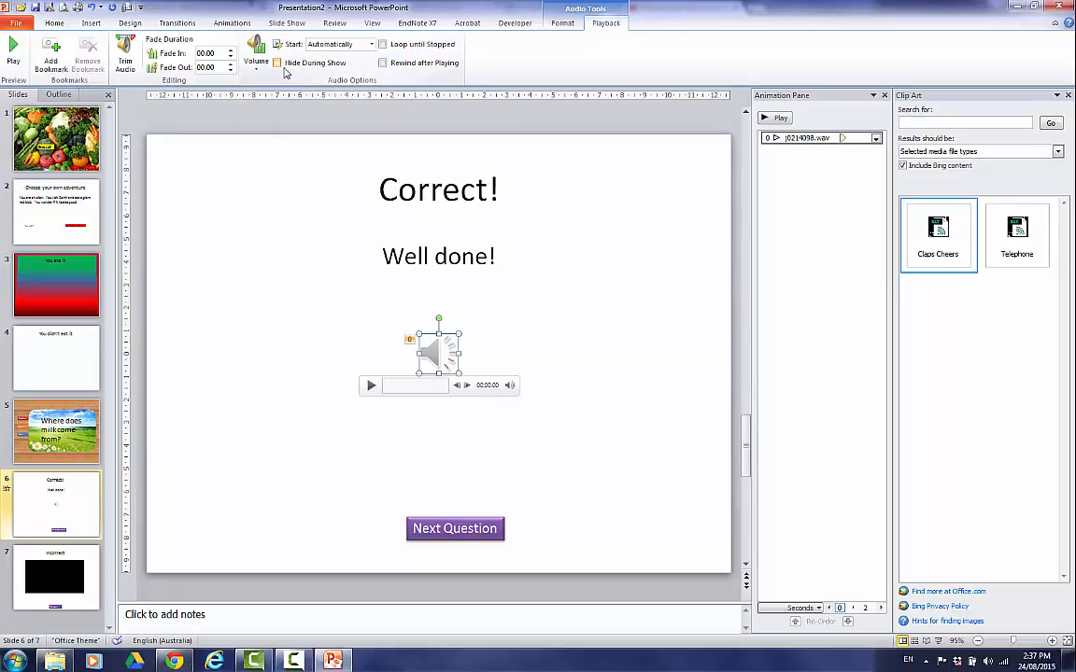
pyautogui.click(941, 643)
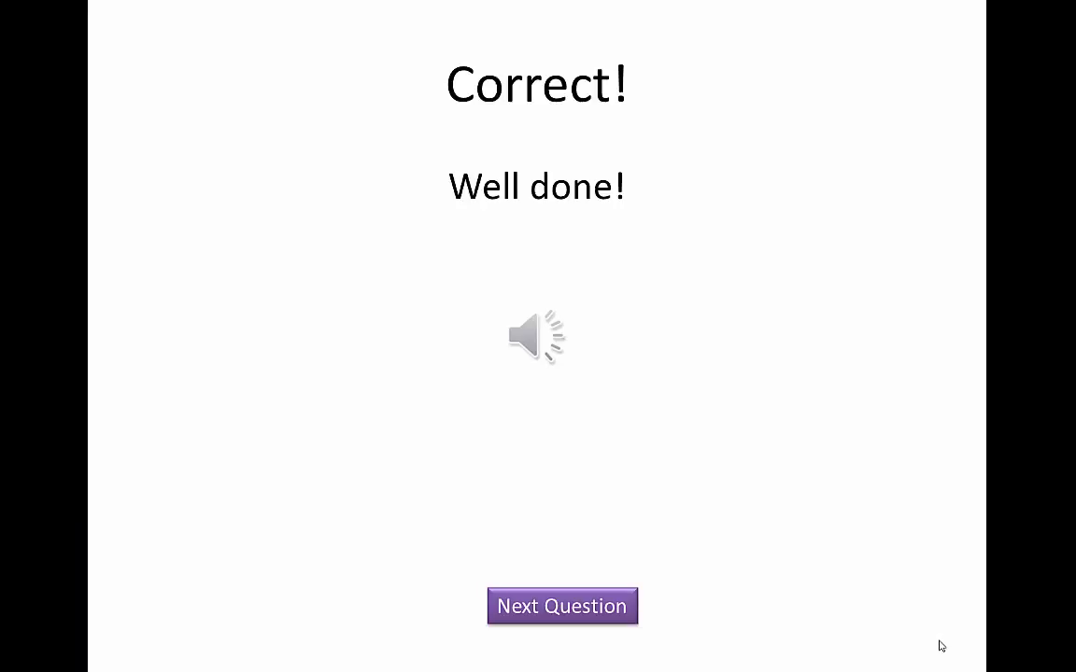
pyautogui.moveTo(534, 352)
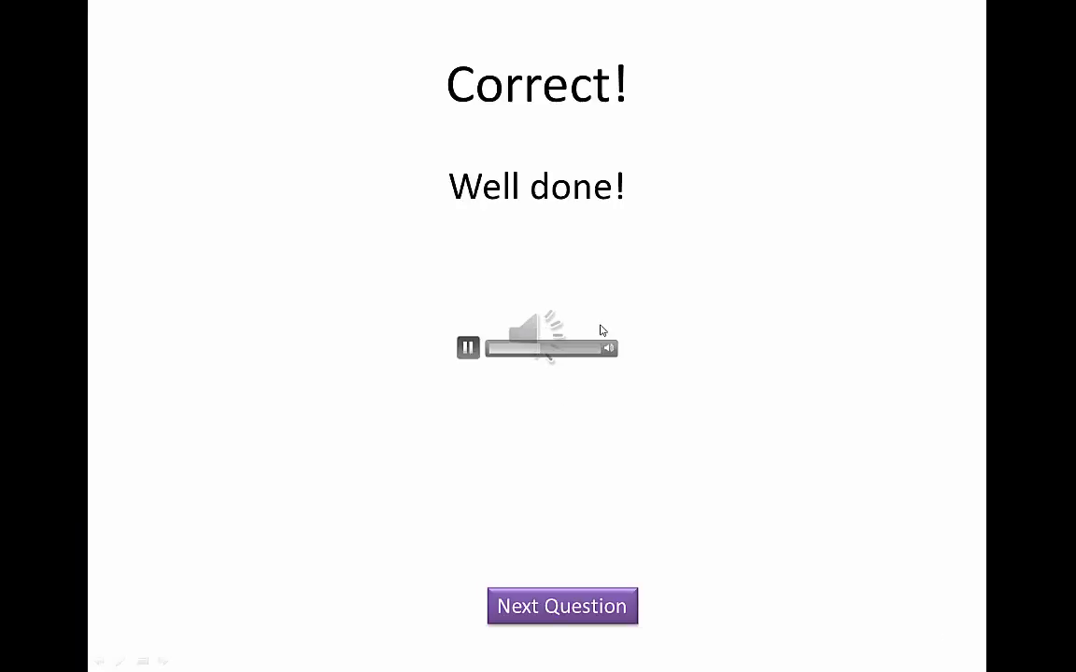
pyautogui.press('Escape')
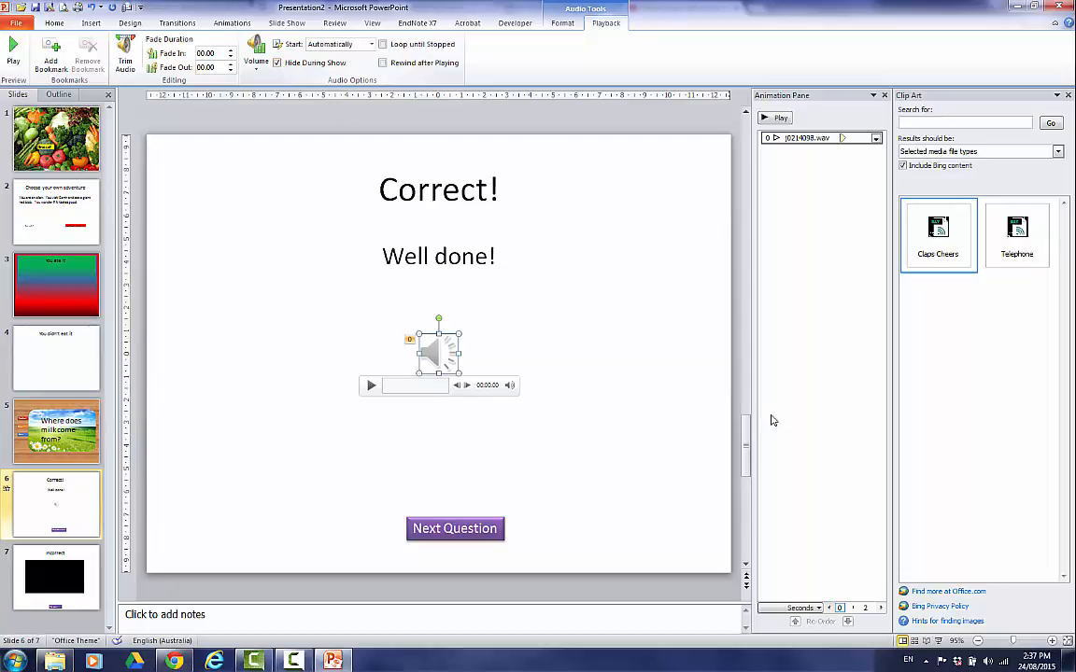
pyautogui.click(942, 641)
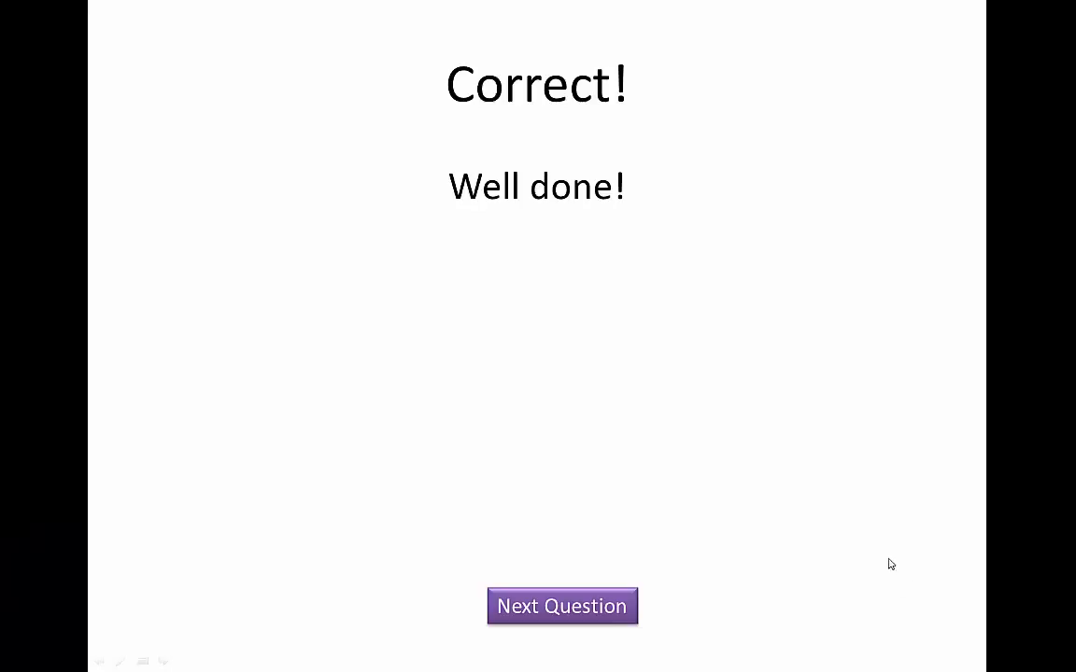
# - End the Correct! slide preview and test the quiz from the milk question slide by choosing the Cows answer
pyautogui.press('Escape')
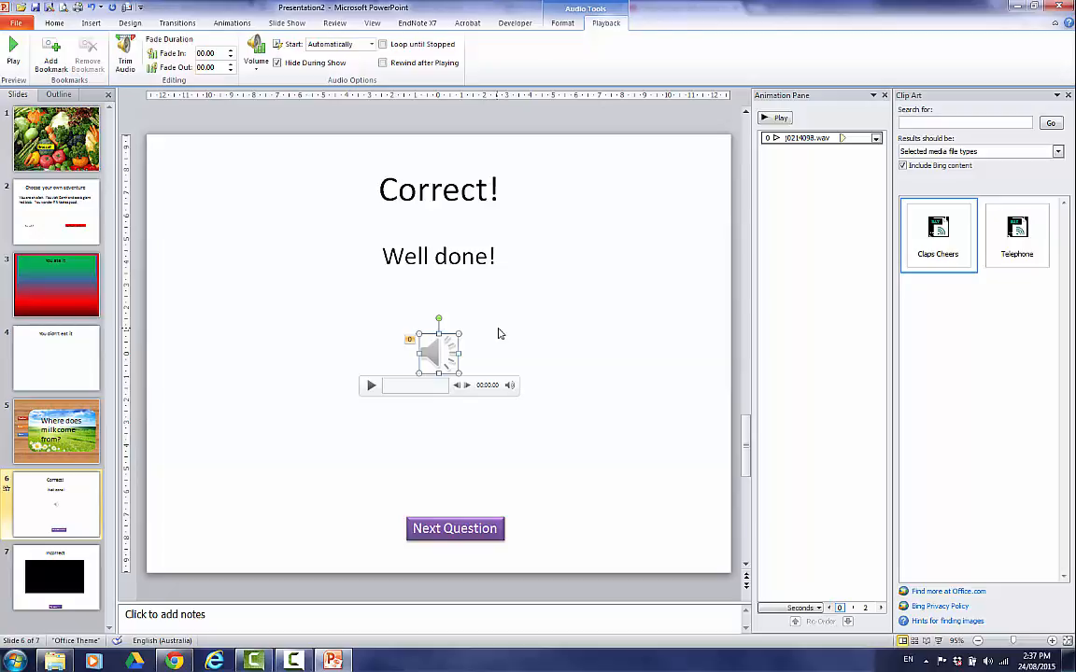
pyautogui.click(555, 546)
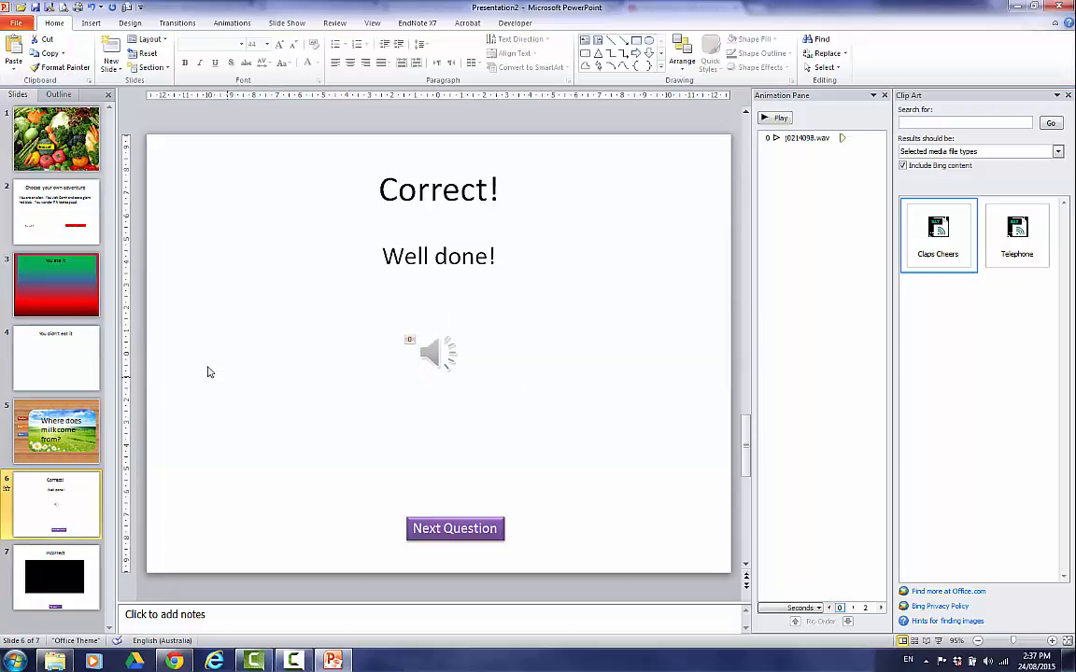
pyautogui.click(56, 432)
pyautogui.click(938, 641)
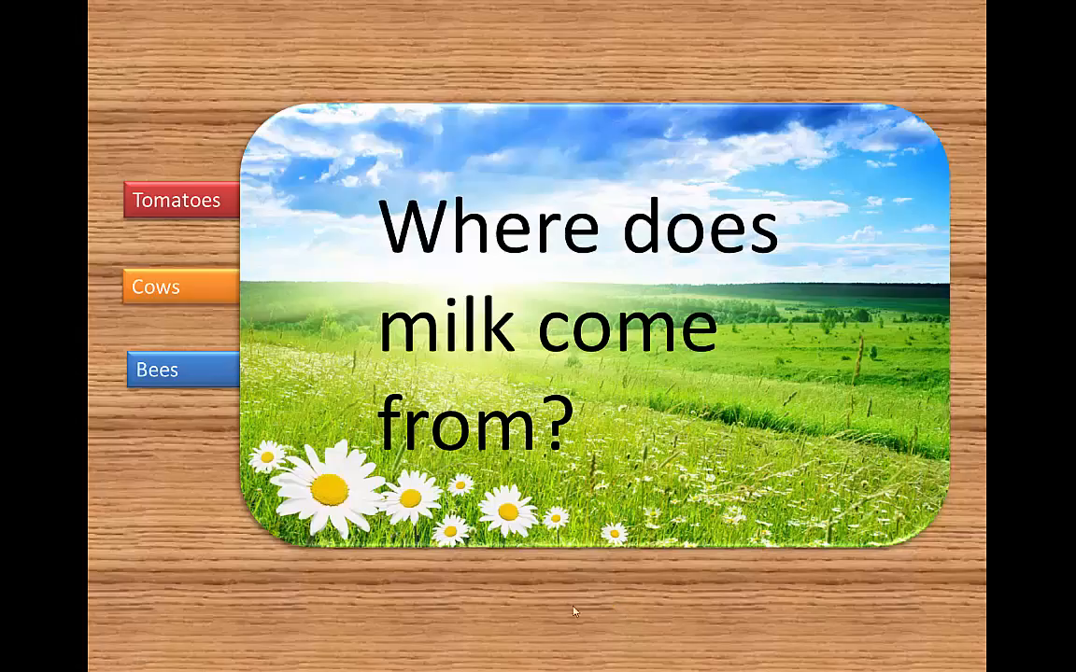
pyautogui.click(162, 291)
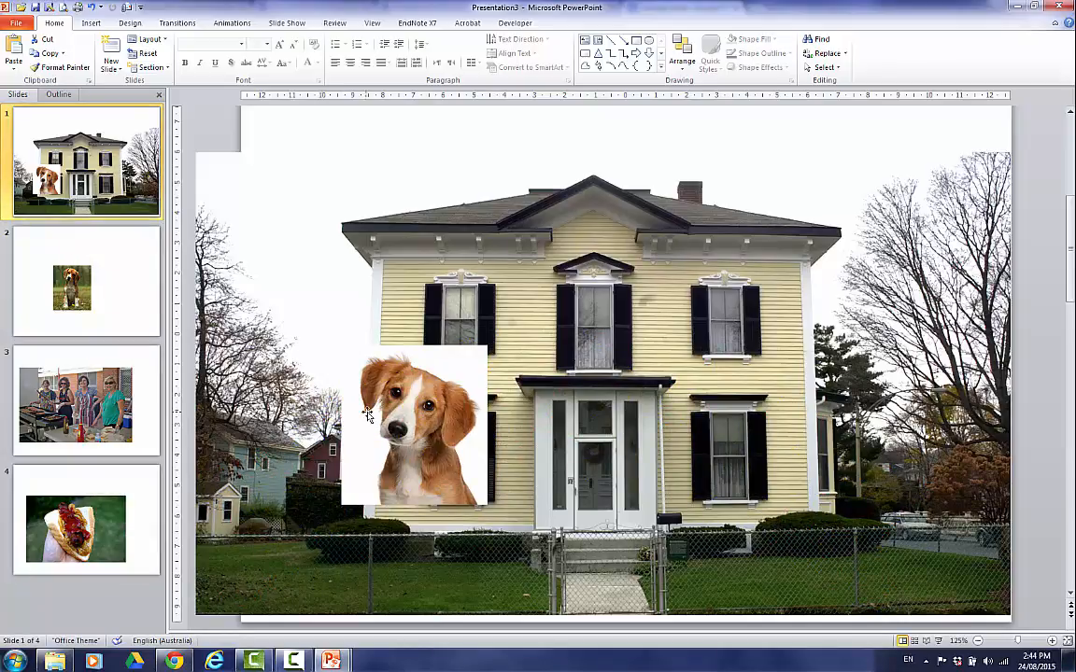
# - Set the slide zoom to 66% and move the dog picture from the house onto the empty area beyond the slide's upper-left corner
pyautogui.moveTo(369, 416); pyautogui.dragTo(387, 185)
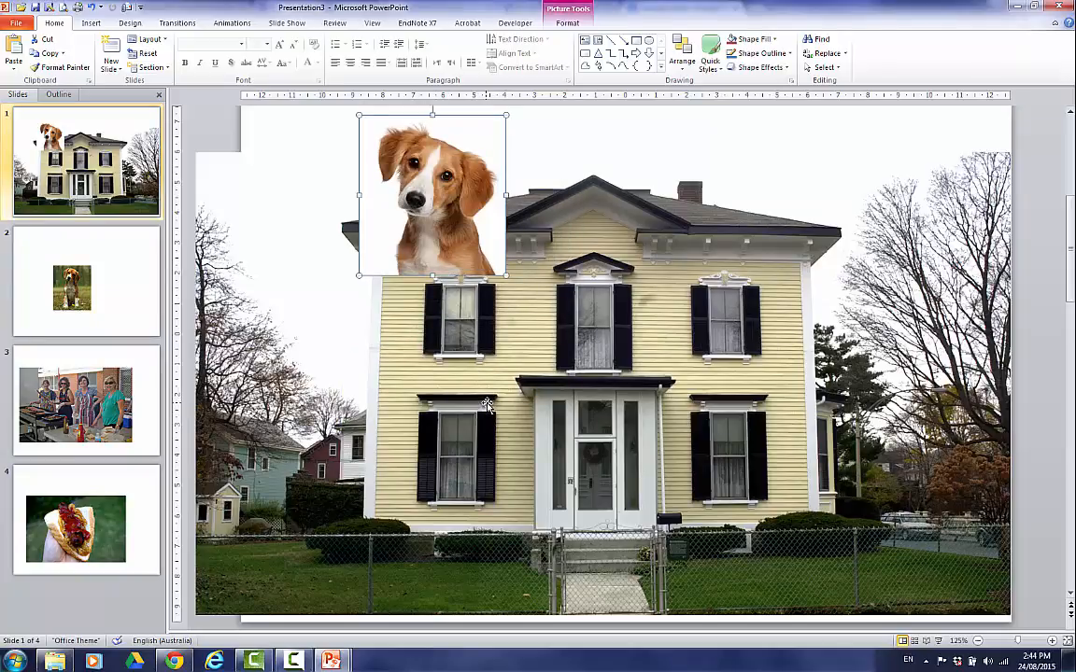
pyautogui.click(372, 24)
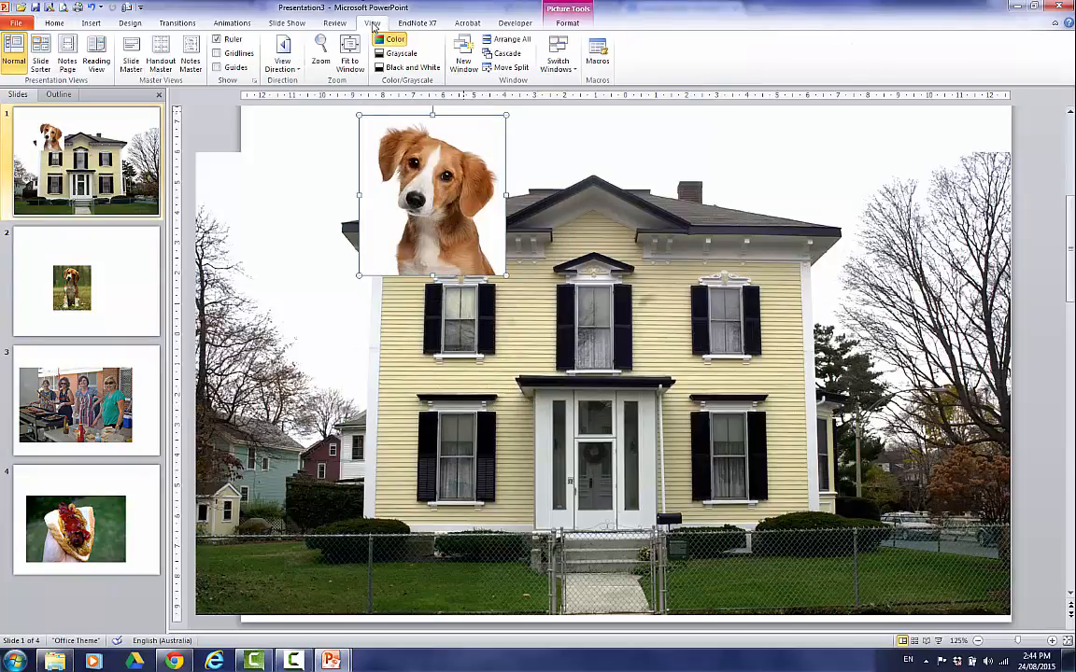
pyautogui.click(321, 55)
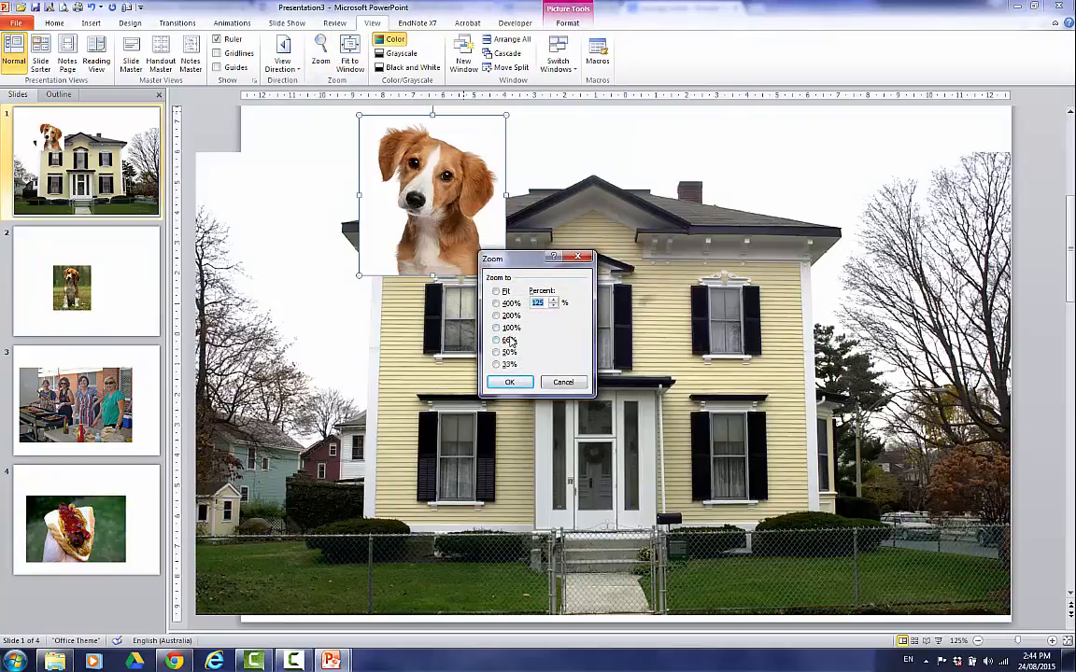
pyautogui.click(496, 340)
pyautogui.click(509, 381)
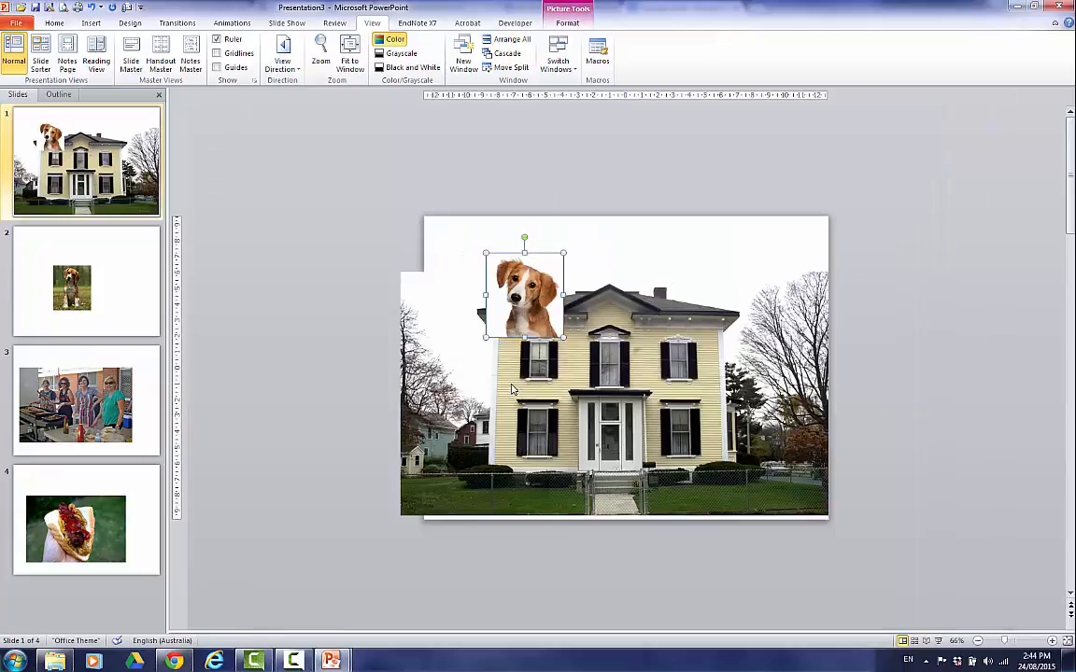
pyautogui.moveTo(503, 282); pyautogui.dragTo(310, 198)
# - Align the house picture with the slide's bottom edge, enlarge and centre it to cover the whole slide, and preview the slide
pyautogui.moveTo(560, 388); pyautogui.dragTo(562, 392)
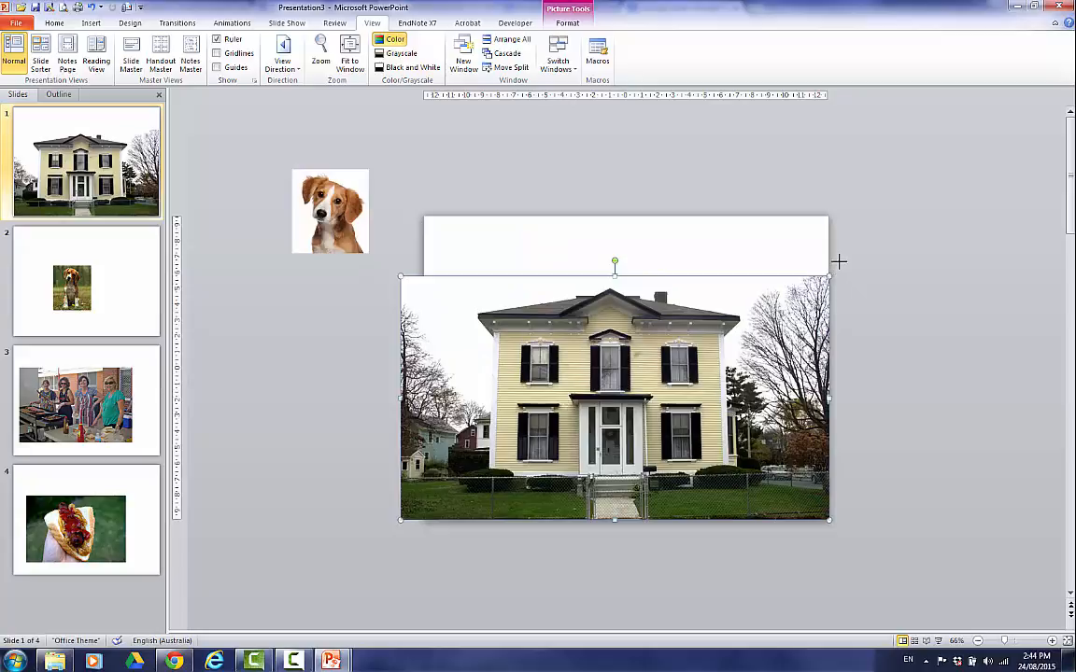
pyautogui.moveTo(837, 262); pyautogui.dragTo(934, 217)
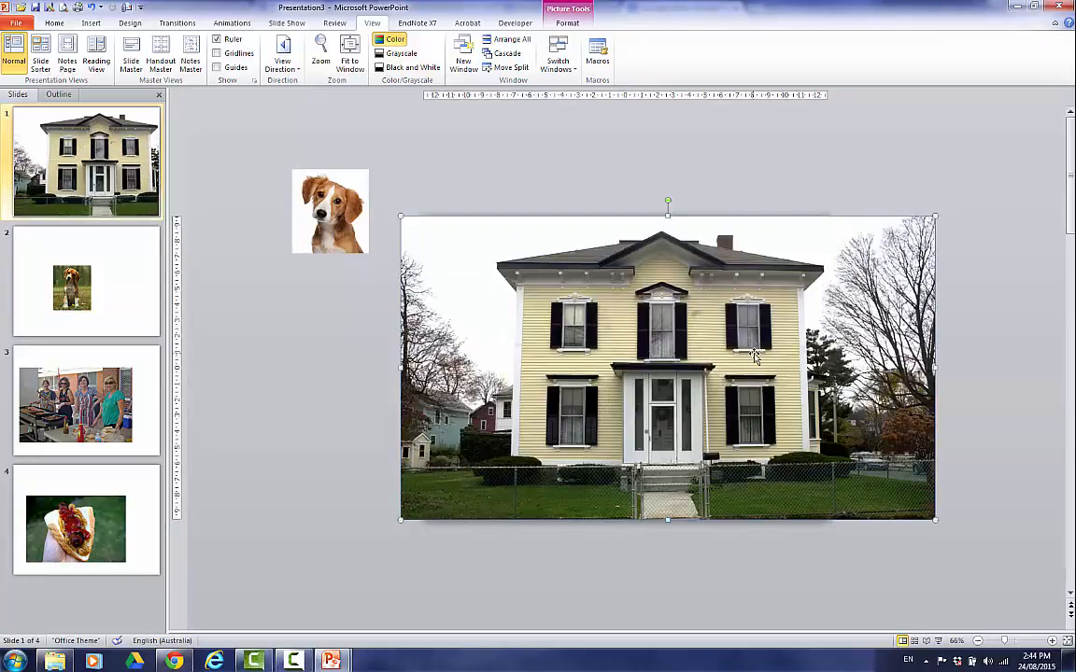
pyautogui.moveTo(676, 320); pyautogui.dragTo(656, 319)
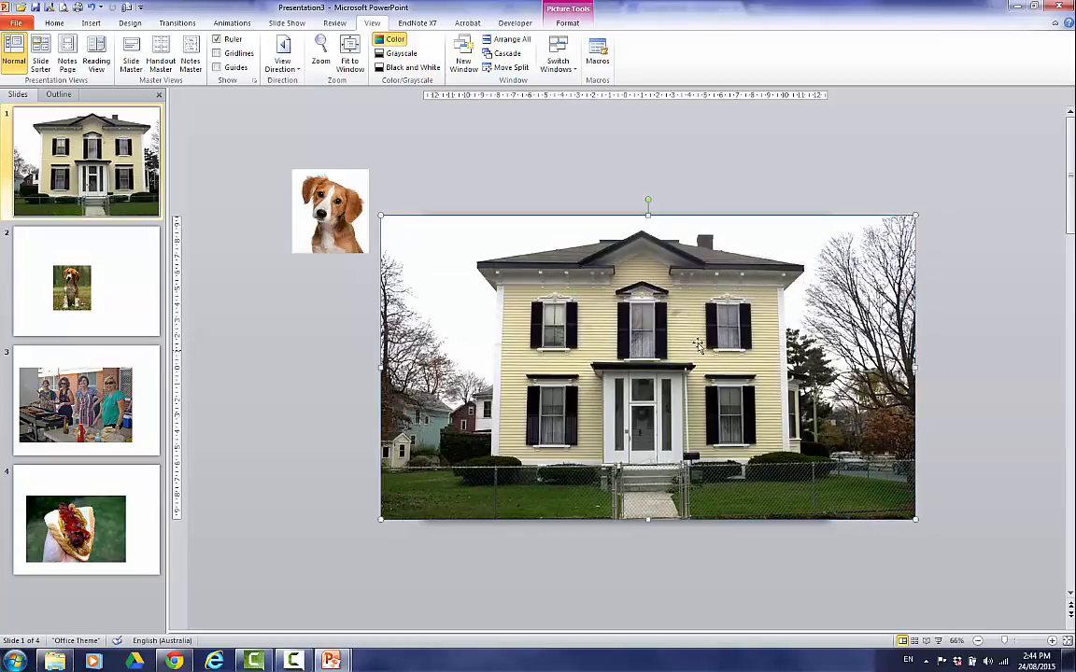
pyautogui.click(939, 641)
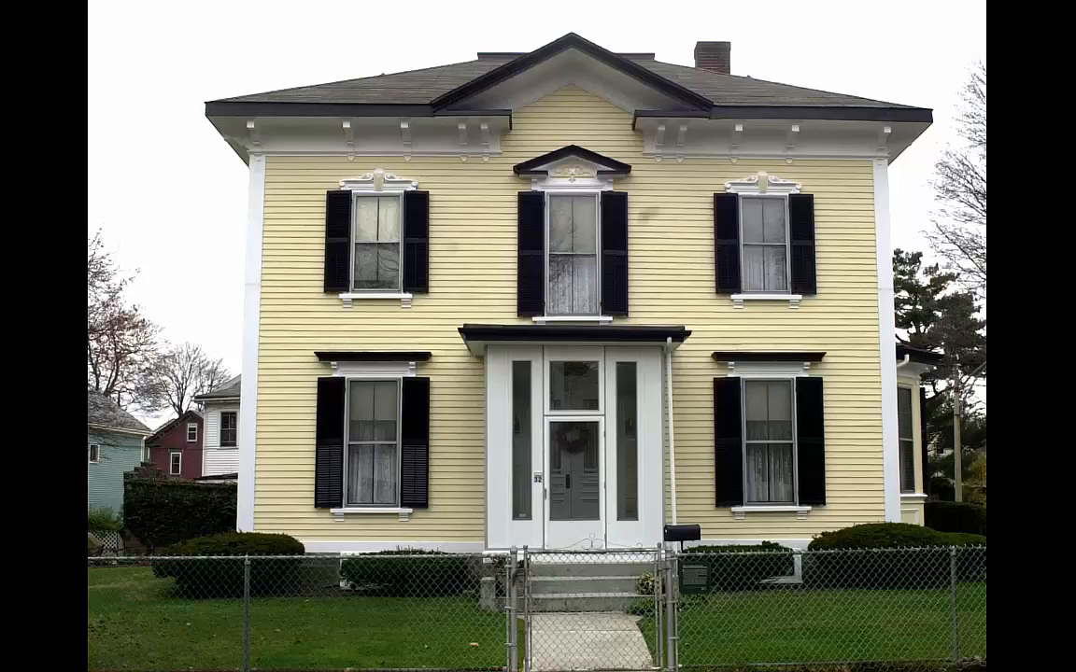
pyautogui.press('Escape')
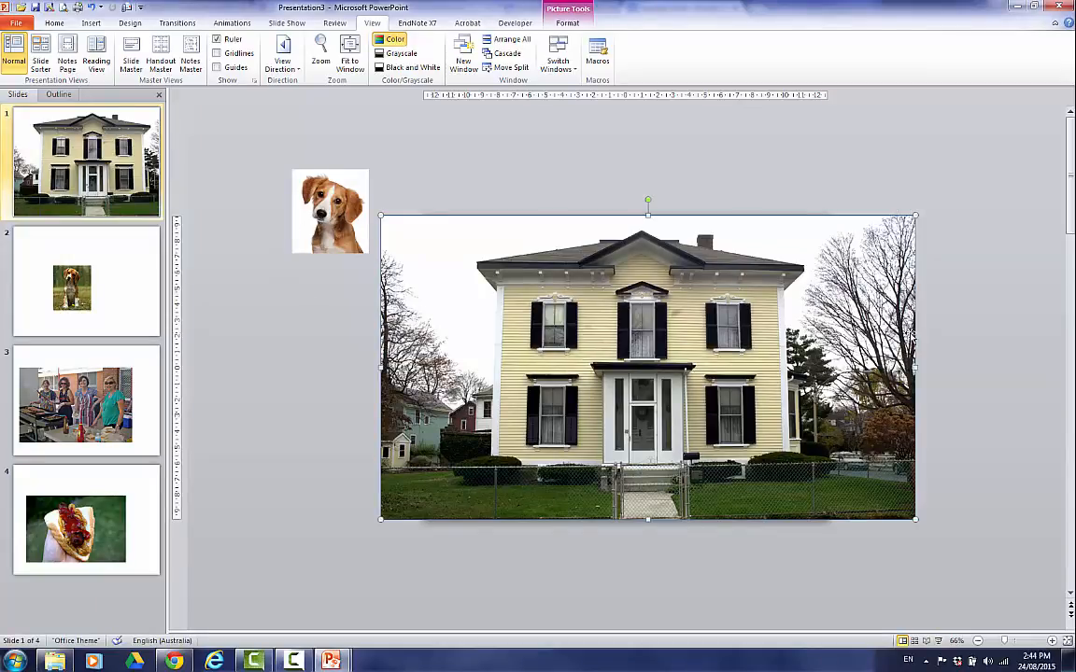
# - Place the dog picture on the lawn at the slide's bottom edge, left of the front path, and preview the slide
pyautogui.moveTo(327, 212); pyautogui.dragTo(505, 477)
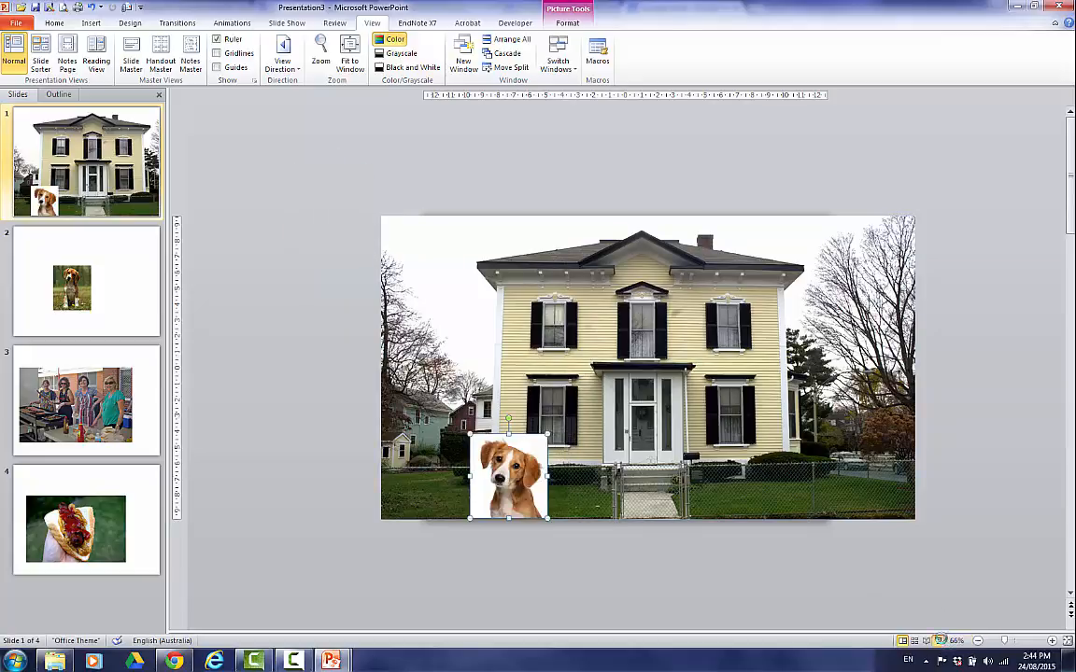
pyautogui.click(937, 641)
pyautogui.press('Escape')
# - Make the dog picture's white background transparent with Set Transparent Color, and check it in the slide show
pyautogui.click(566, 26)
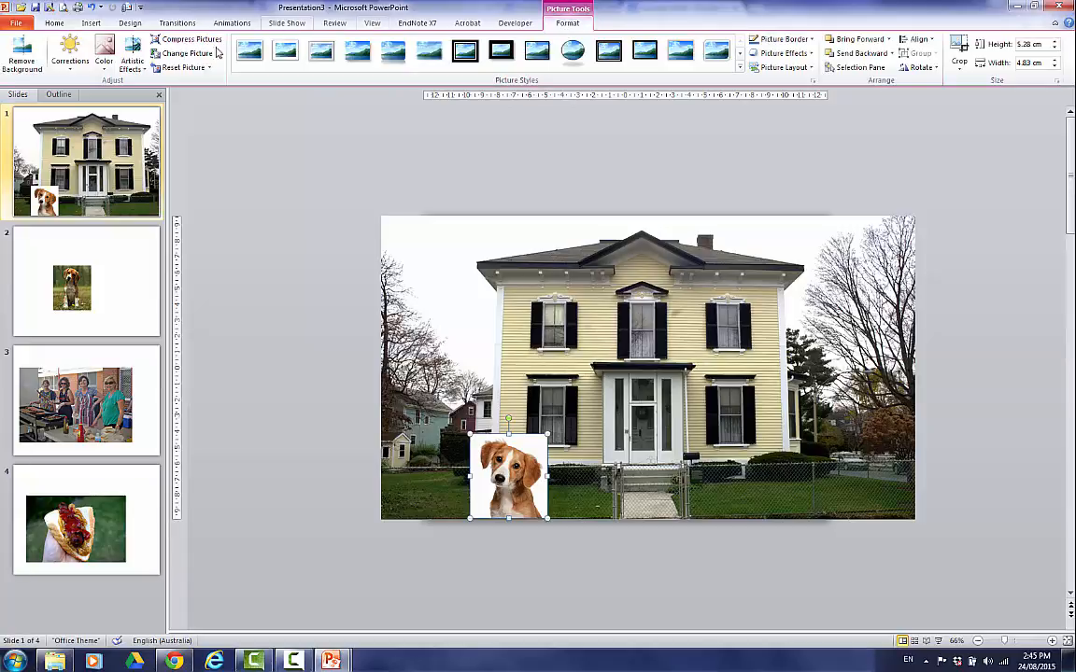
pyautogui.click(104, 56)
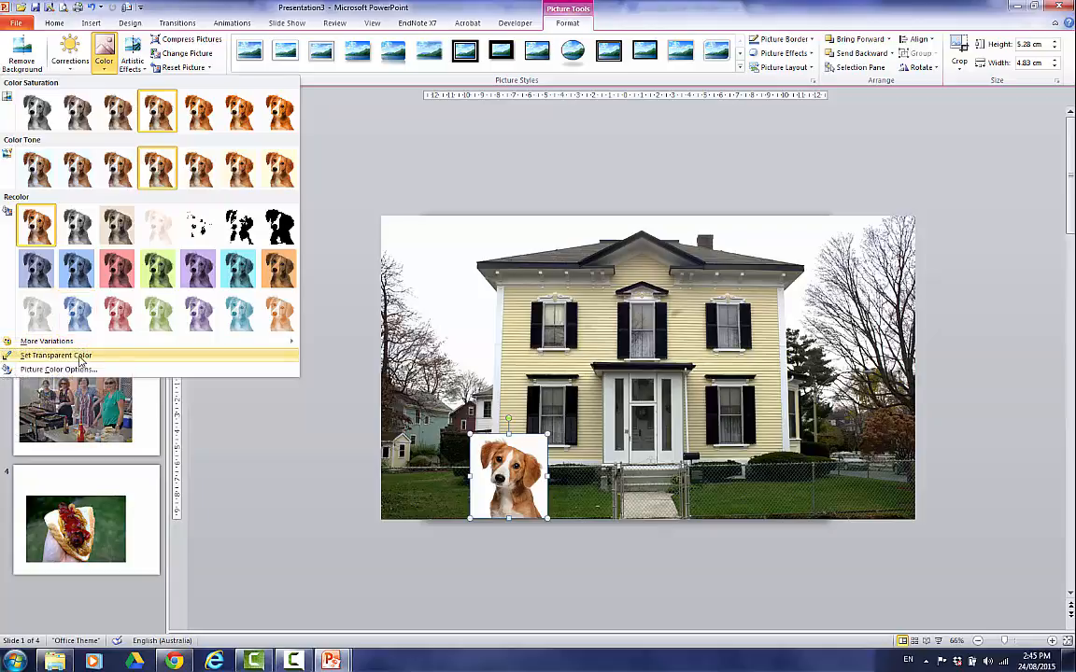
pyautogui.click(78, 359)
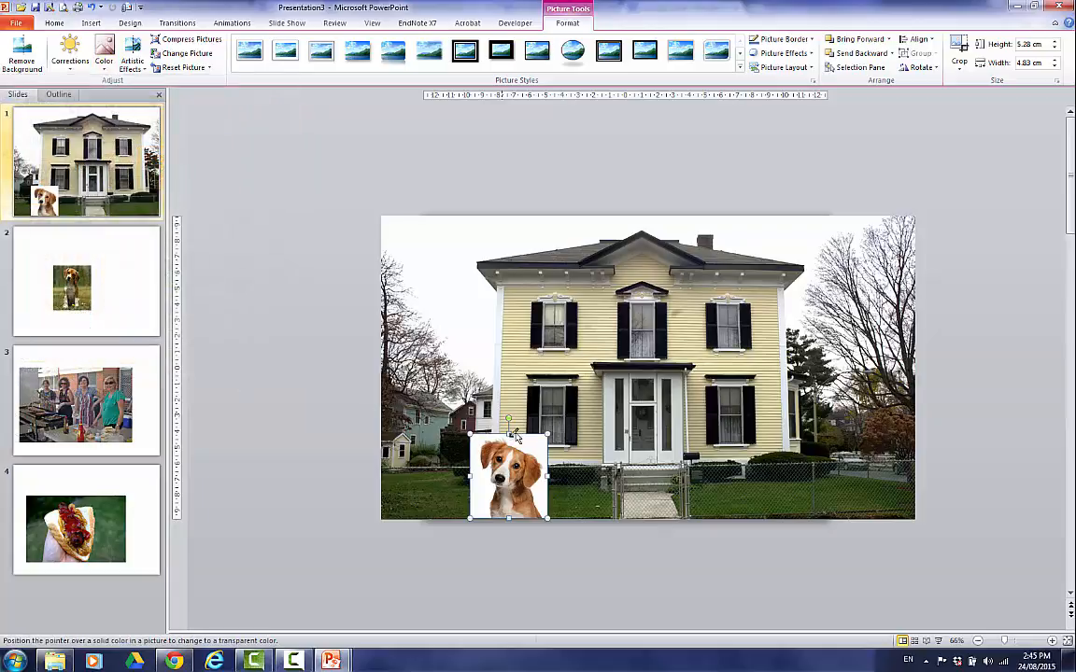
pyautogui.click(535, 444)
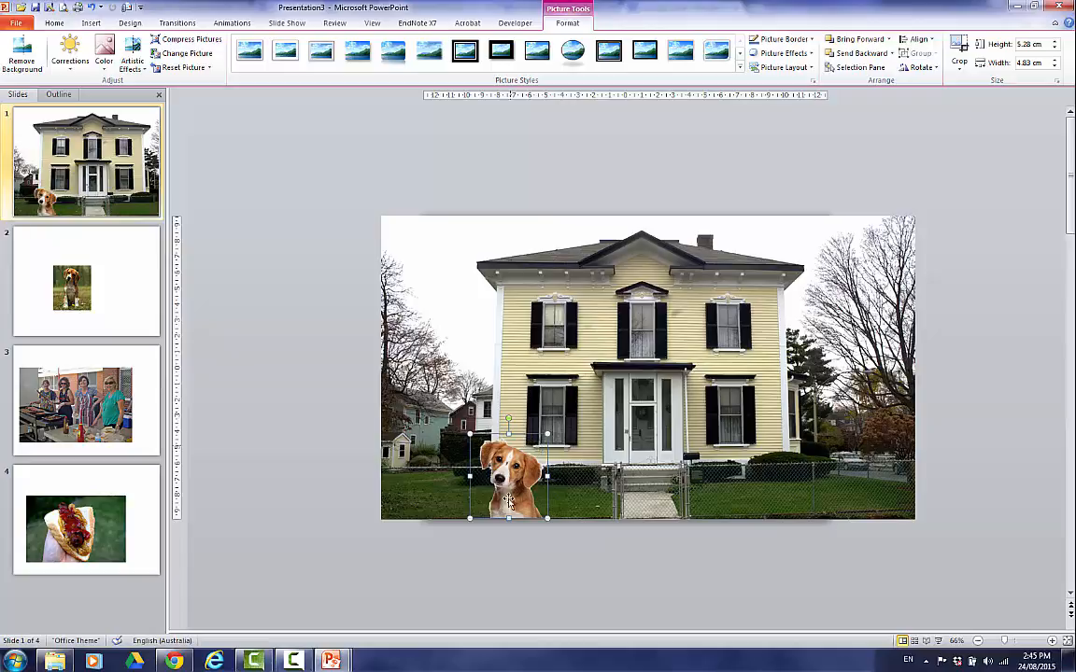
pyautogui.click(561, 583)
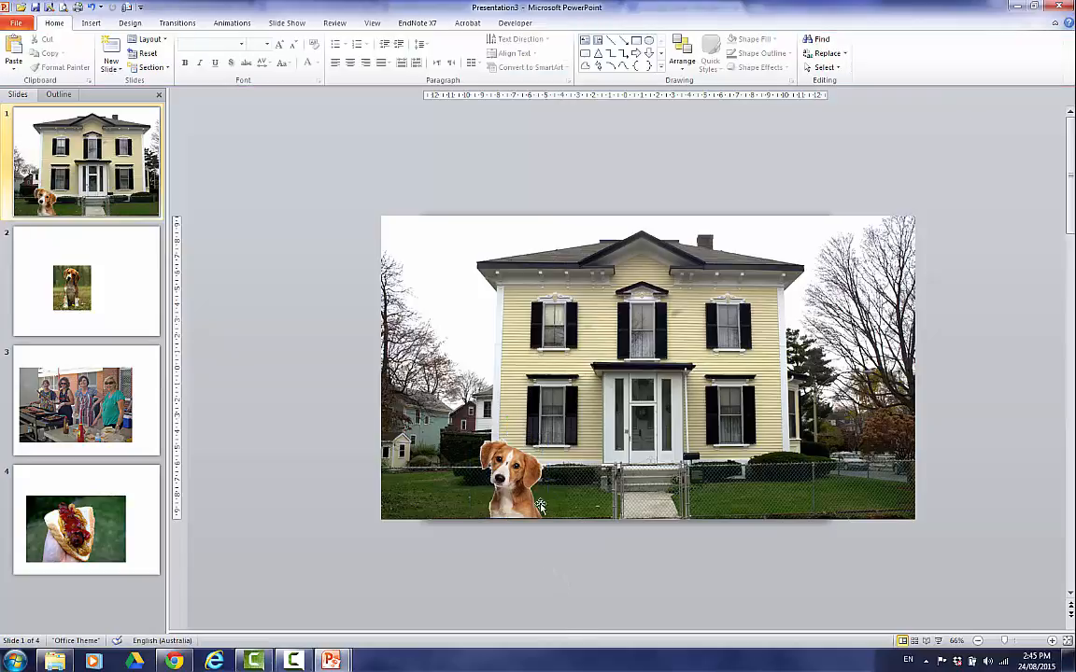
pyautogui.click(939, 645)
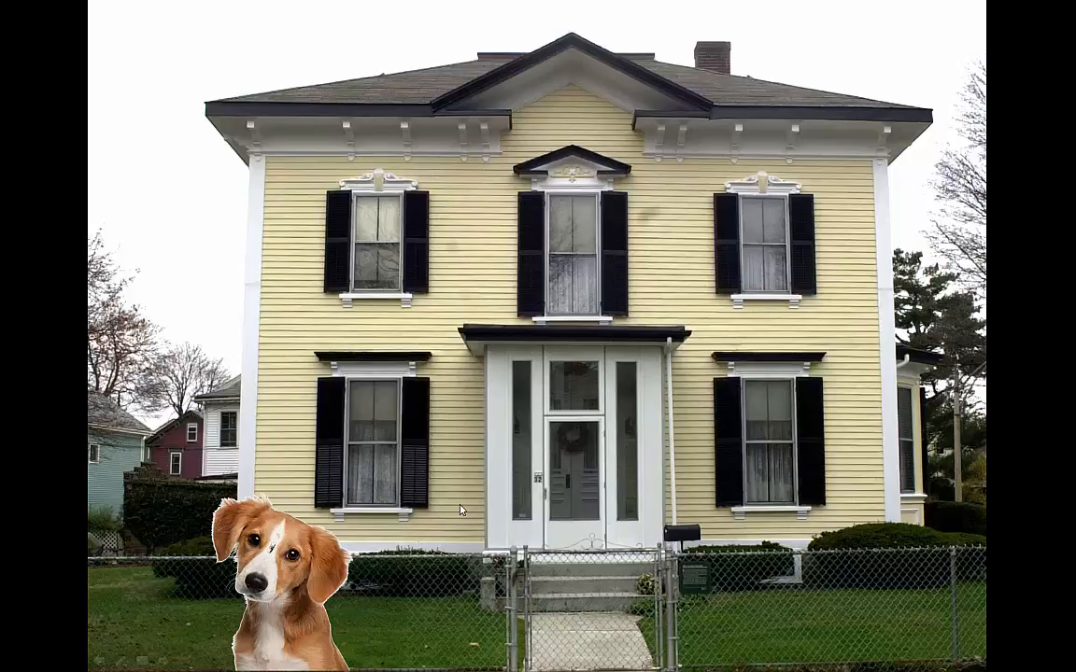
pyautogui.press('Escape')
# - Enlarge the beagle picture on slide 2 to the slide's full height and move it near the slide's centre
pyautogui.click(61, 251)
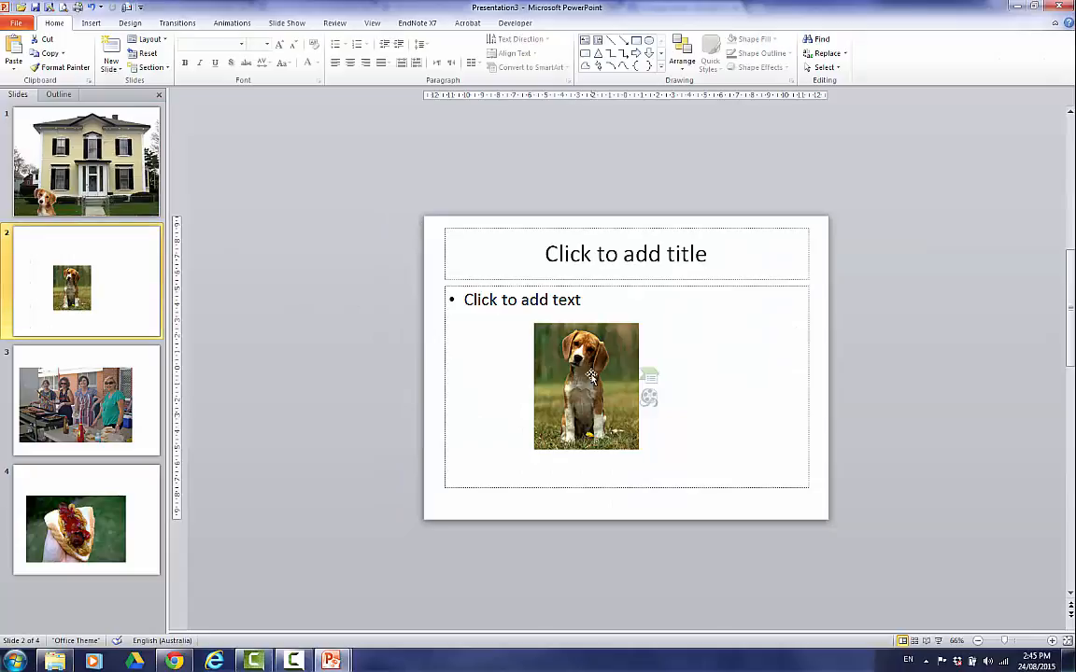
pyautogui.click(553, 349)
pyautogui.moveTo(533, 323); pyautogui.dragTo(438, 208)
pyautogui.moveTo(637, 450); pyautogui.dragTo(699, 521)
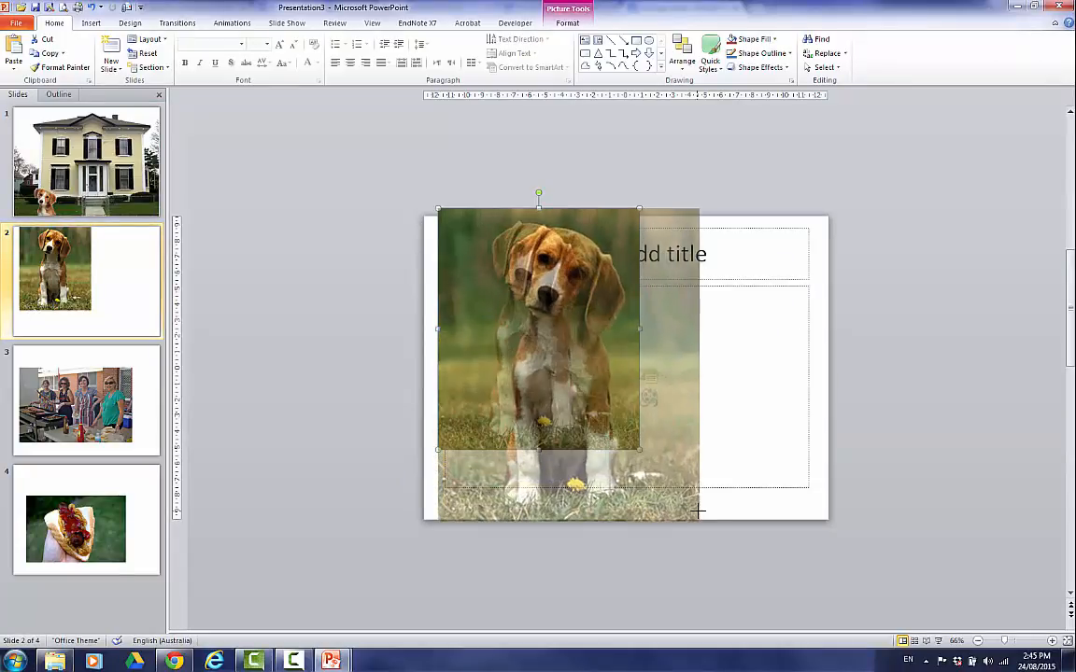
pyautogui.moveTo(676, 454); pyautogui.dragTo(714, 456)
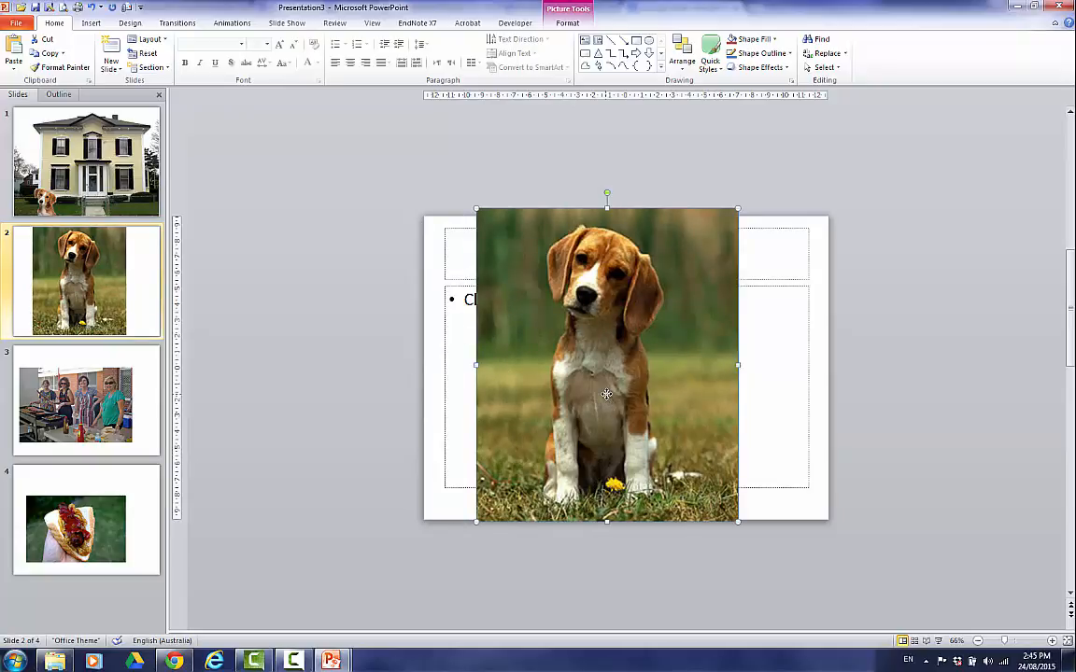
# - Paste copies of the beagle picture and align one with the slide's right edge and one with its left edge
pyautogui.hotkey('ctrl', 'v')
pyautogui.moveTo(685, 381); pyautogui.dragTo(738, 374)
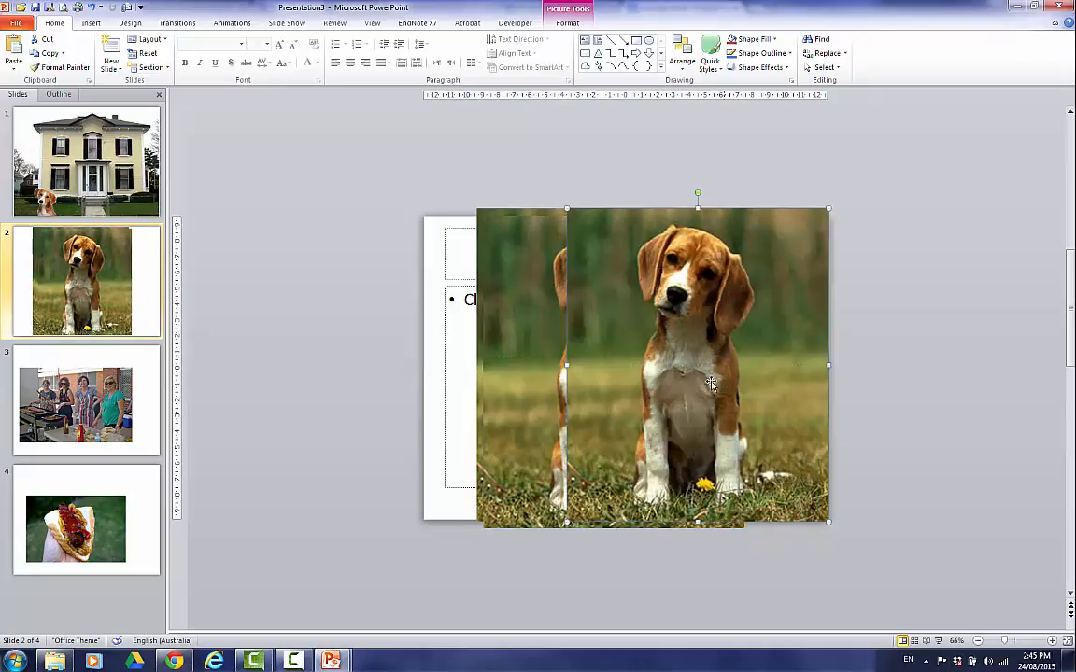
pyautogui.moveTo(522, 391); pyautogui.dragTo(463, 384)
# - Send the left and right beagle copies to the back, behind the central picture
pyautogui.rightClick(499, 372)
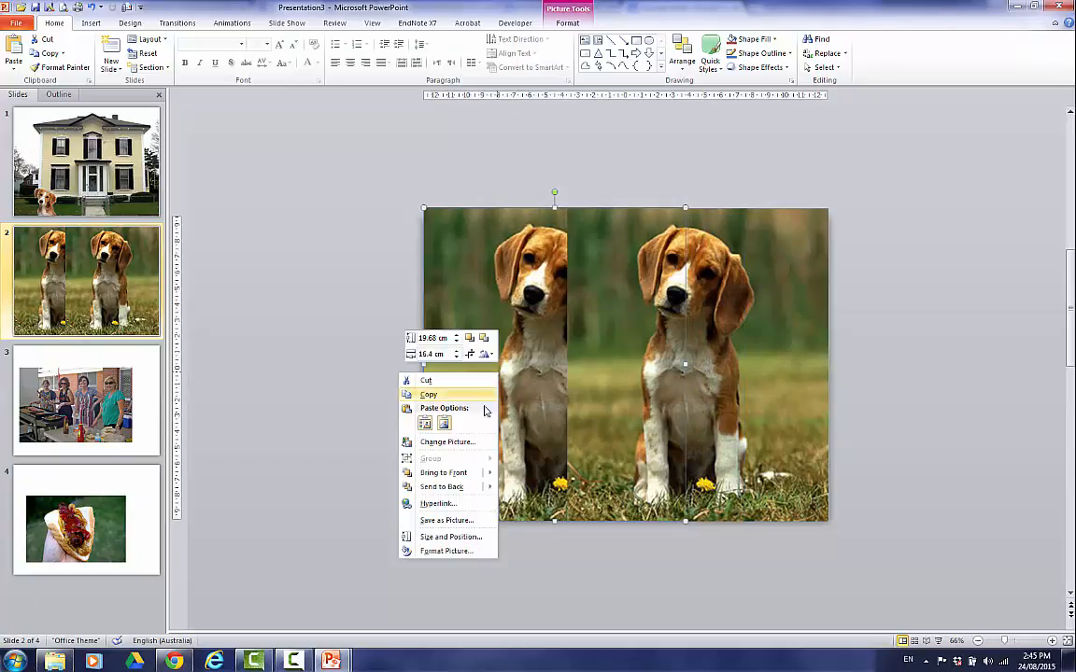
pyautogui.click(462, 487)
pyautogui.rightClick(700, 402)
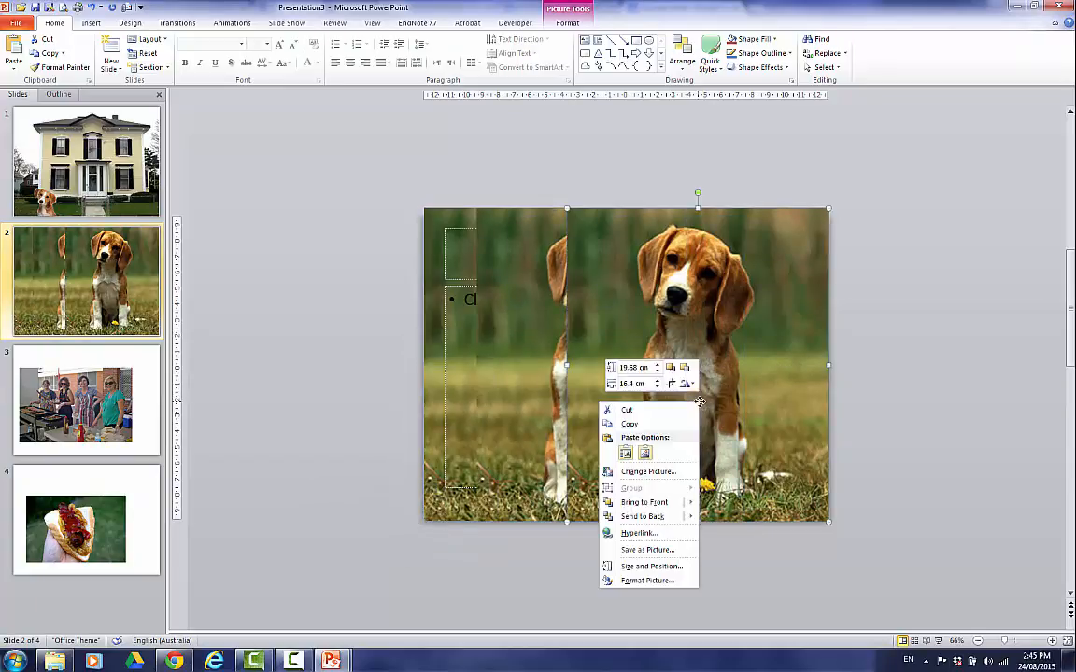
pyautogui.click(675, 514)
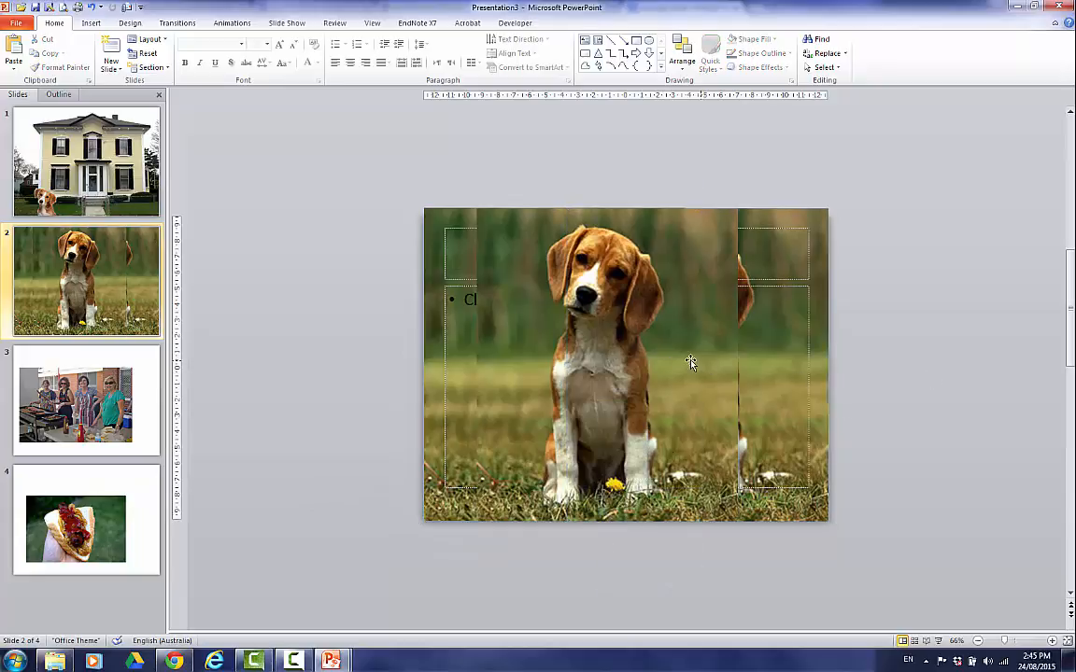
# - Shift the central beagle picture slightly right, stretch its left and right sides to blend with the copies, and preview the slide
pyautogui.moveTo(621, 323); pyautogui.dragTo(710, 360)
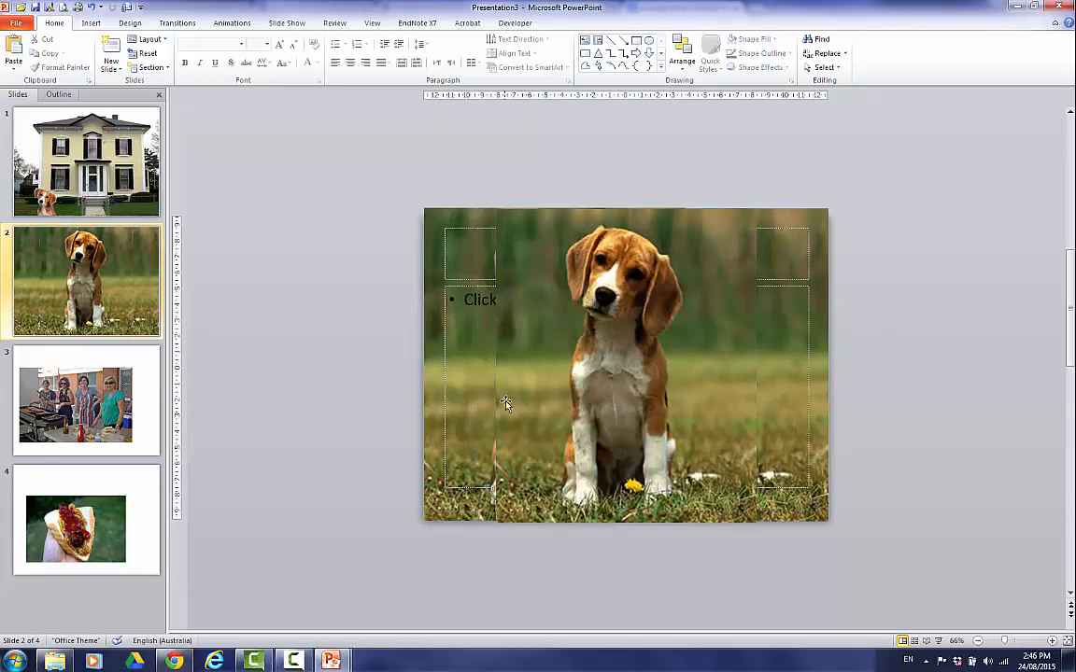
pyautogui.moveTo(494, 367); pyautogui.dragTo(486, 366)
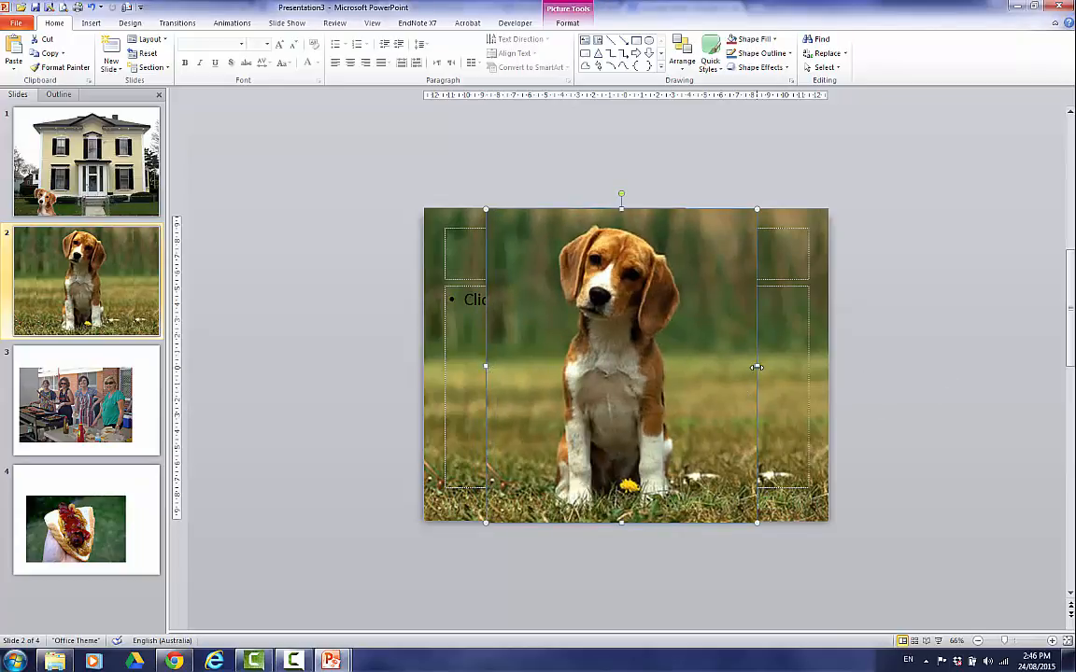
pyautogui.moveTo(758, 367); pyautogui.dragTo(793, 369)
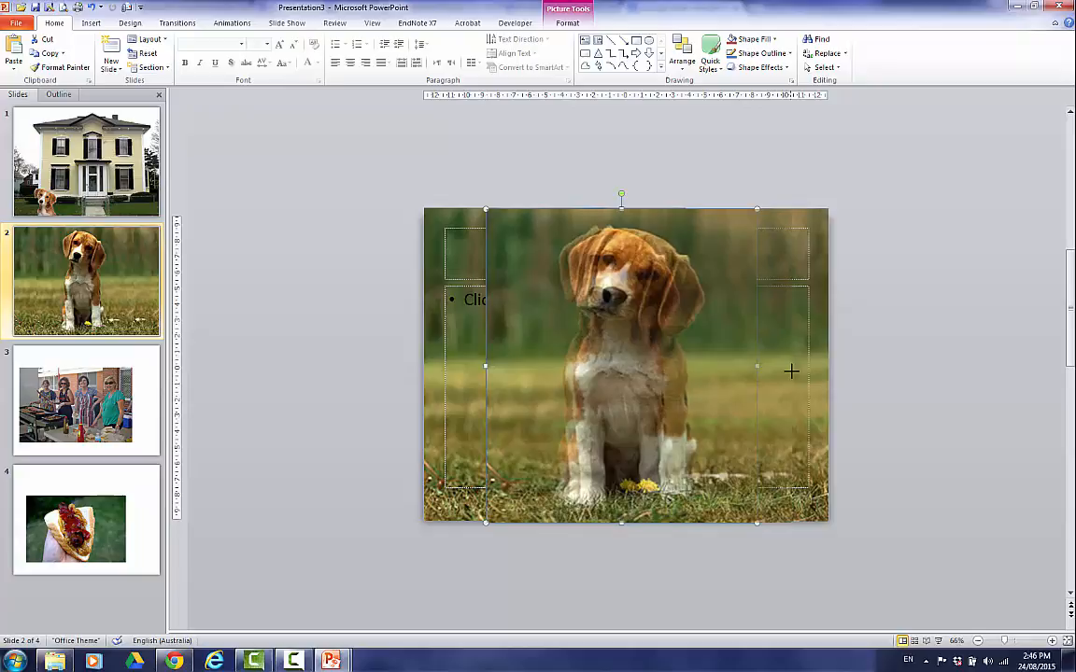
pyautogui.click(860, 381)
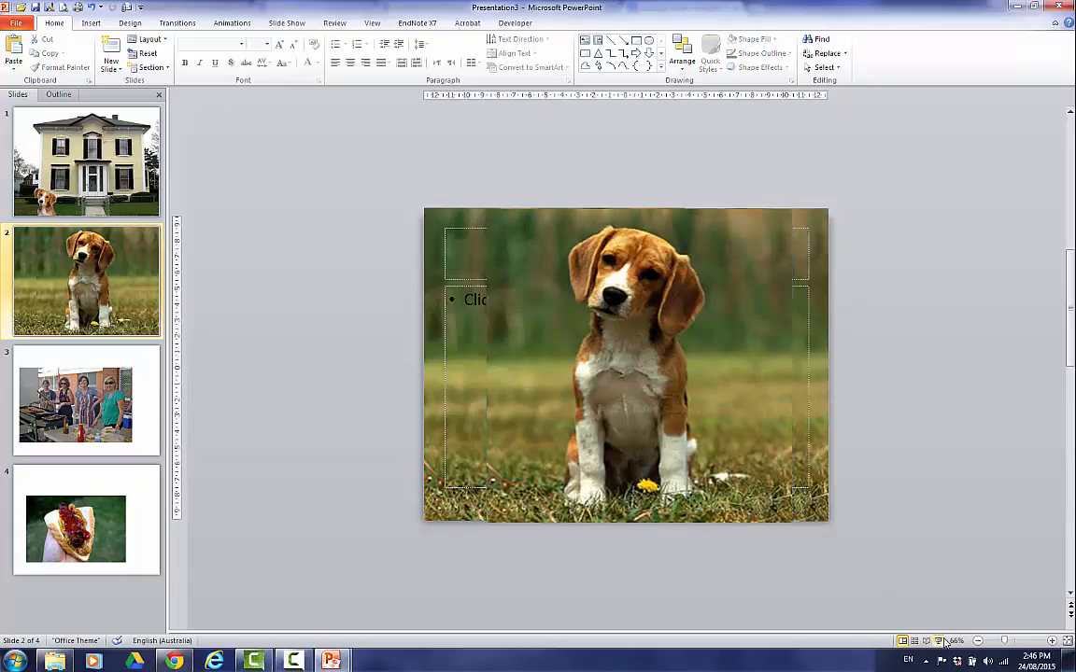
pyautogui.hotkey('shift', 'F5')
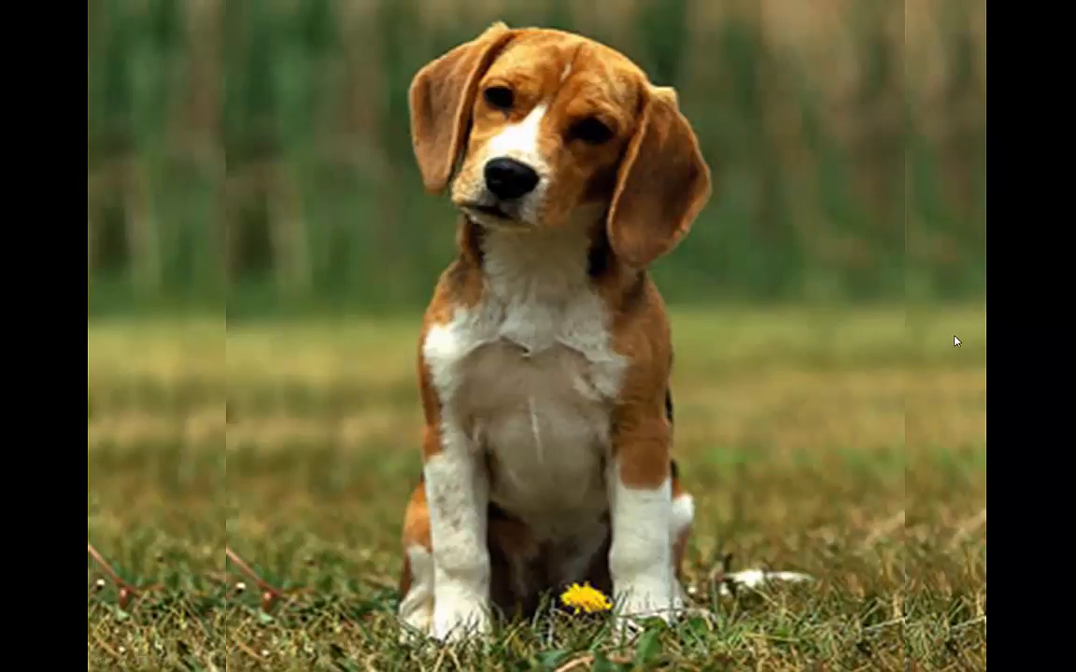
pyautogui.press('Escape')
# - Move the barbecue picture on slide 3 to the slide's lower-left corner, enlarge it to cover the slide, and adjust its horizontal position
pyautogui.click(36, 380)
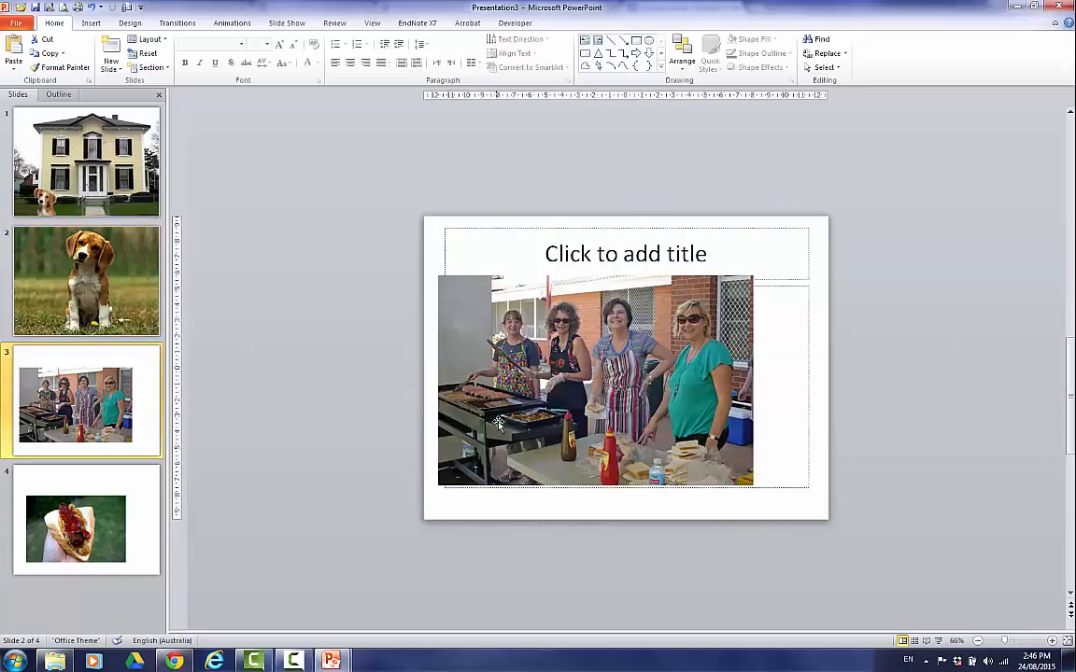
pyautogui.moveTo(497, 423); pyautogui.dragTo(472, 473)
pyautogui.moveTo(742, 306); pyautogui.dragTo(878, 216)
pyautogui.moveTo(541, 373); pyautogui.dragTo(528, 374)
# - Enlarge the sausage-in-bread picture on slide 4 from opposite corners until it covers the whole slide, and preview it as a slide show
pyautogui.click(118, 503)
pyautogui.click(532, 455)
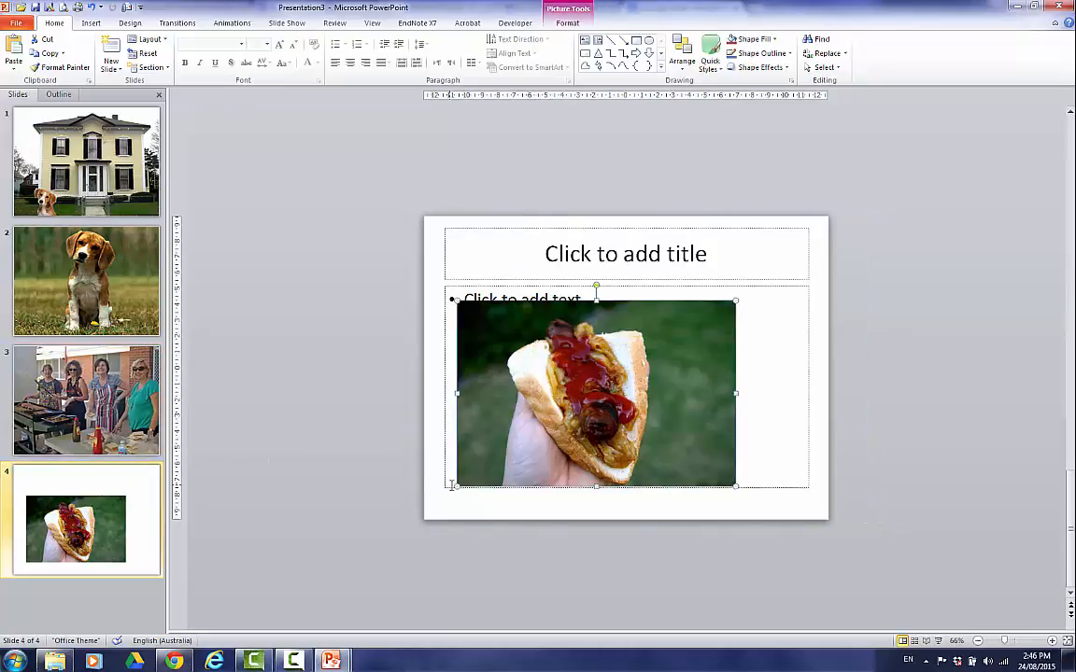
pyautogui.moveTo(456, 486); pyautogui.dragTo(428, 517)
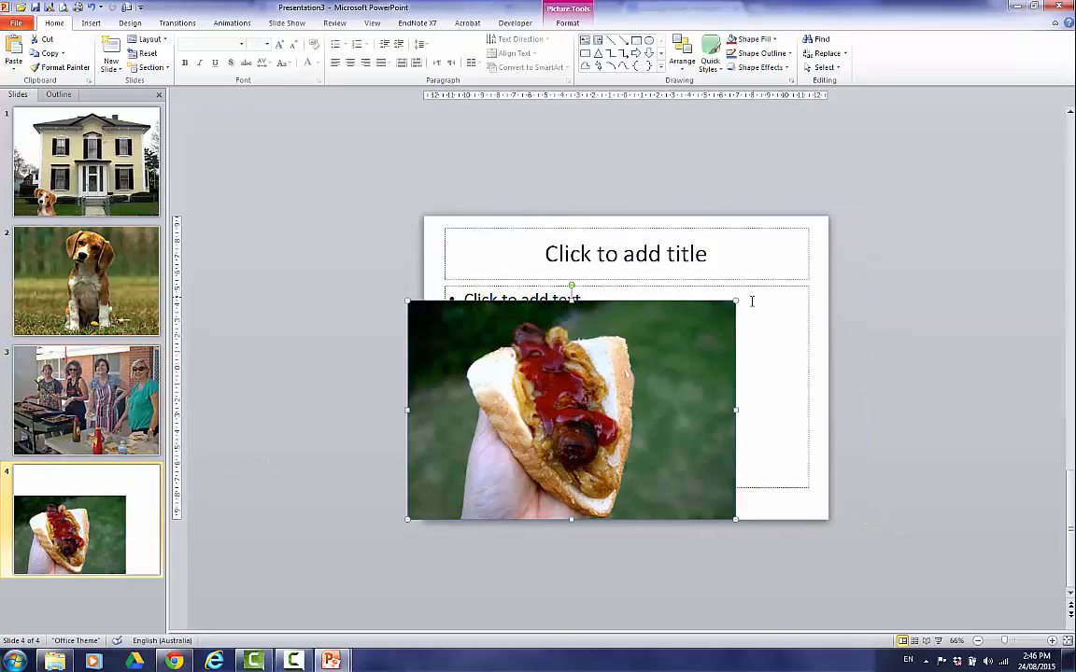
pyautogui.moveTo(737, 301); pyautogui.dragTo(858, 218)
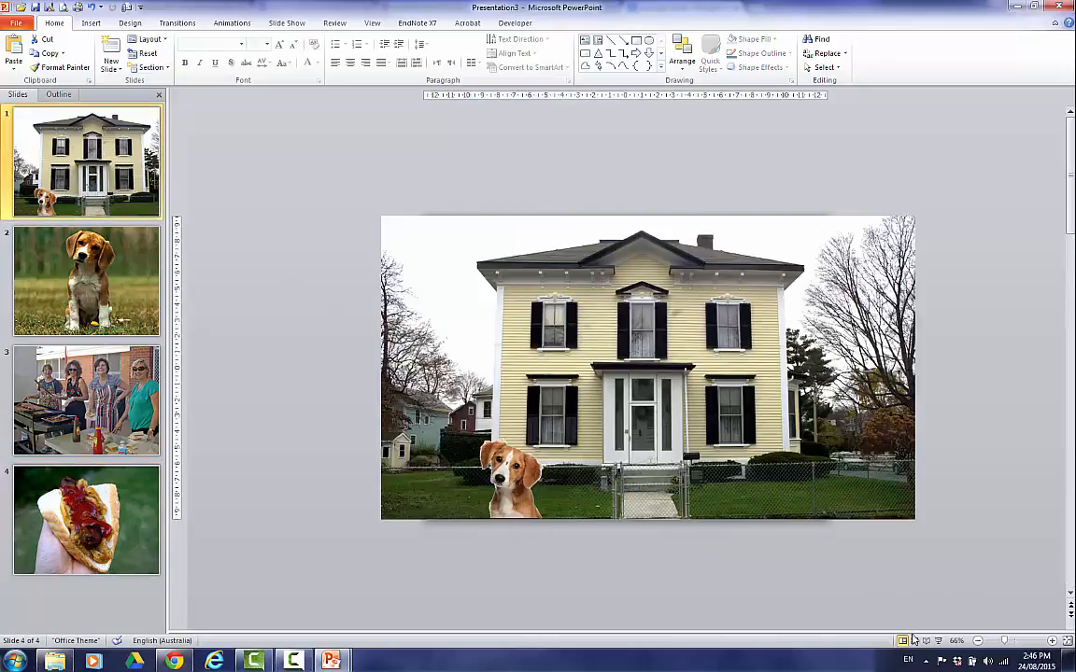
pyautogui.press('F5')
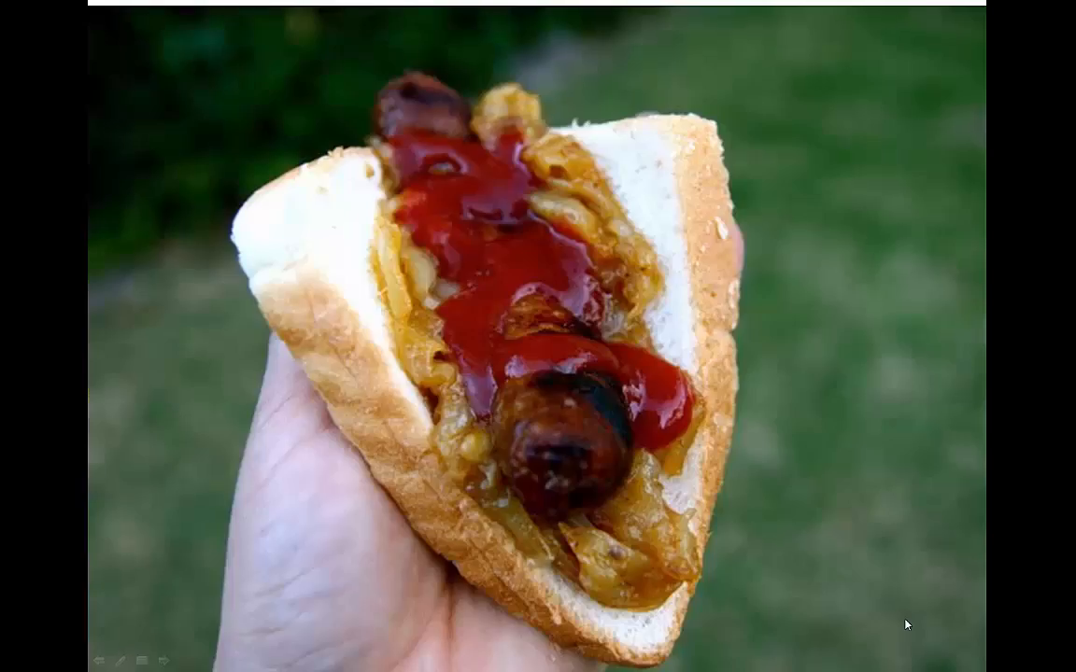
pyautogui.press('Escape')
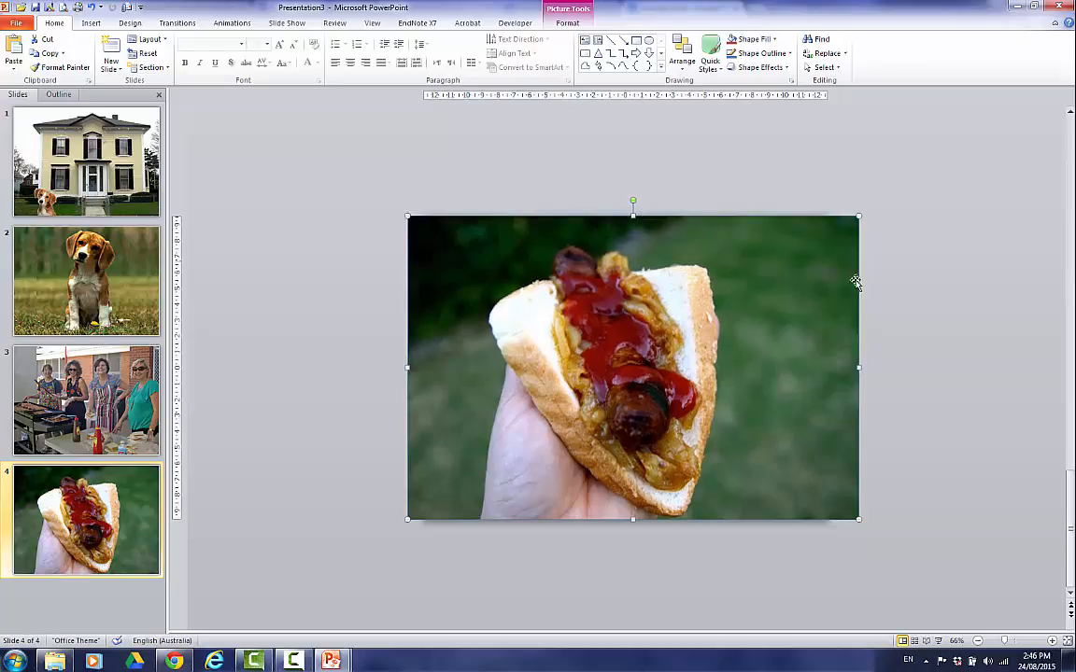
pyautogui.click(908, 287)
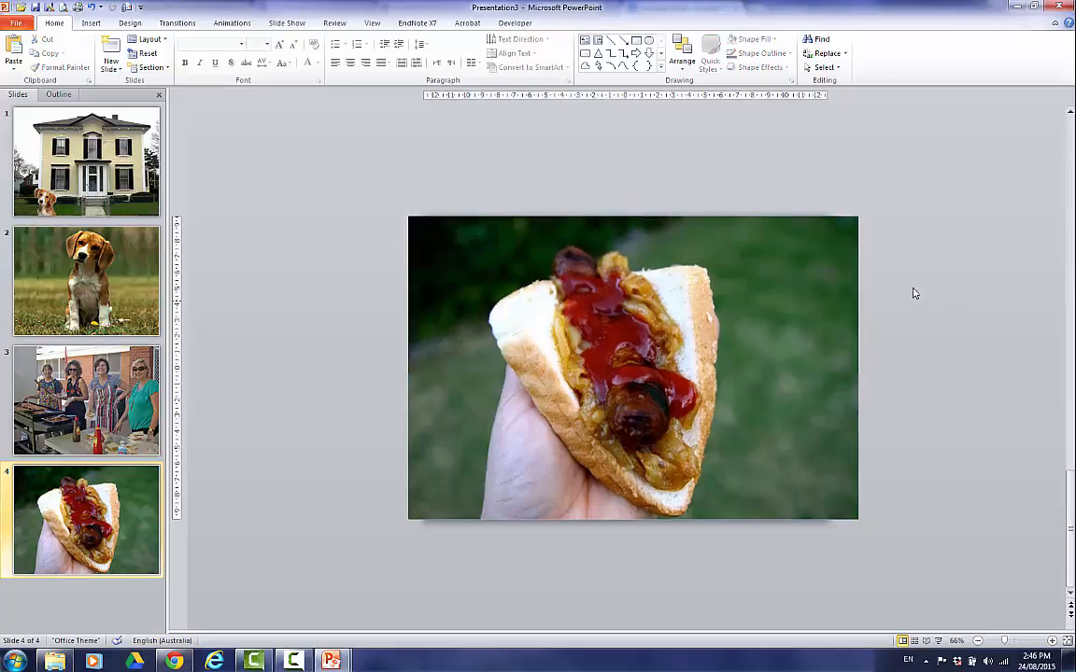
# - Start recording the slide show from the beginning, including slide and animation timings plus narrations and laser pointer
pyautogui.click(124, 149)
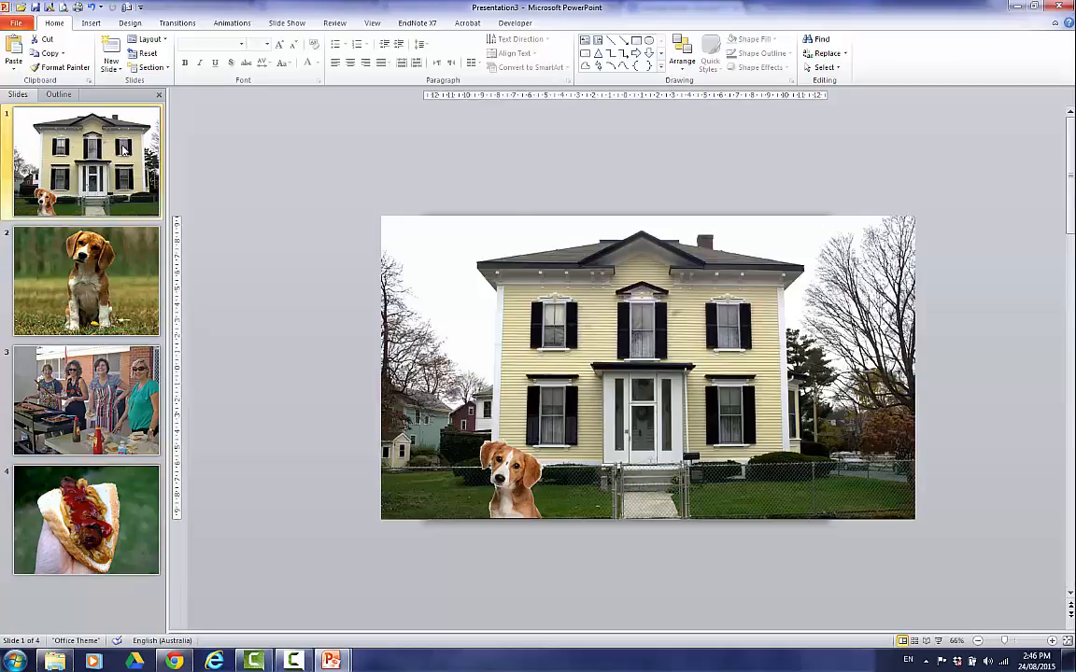
pyautogui.click(277, 27)
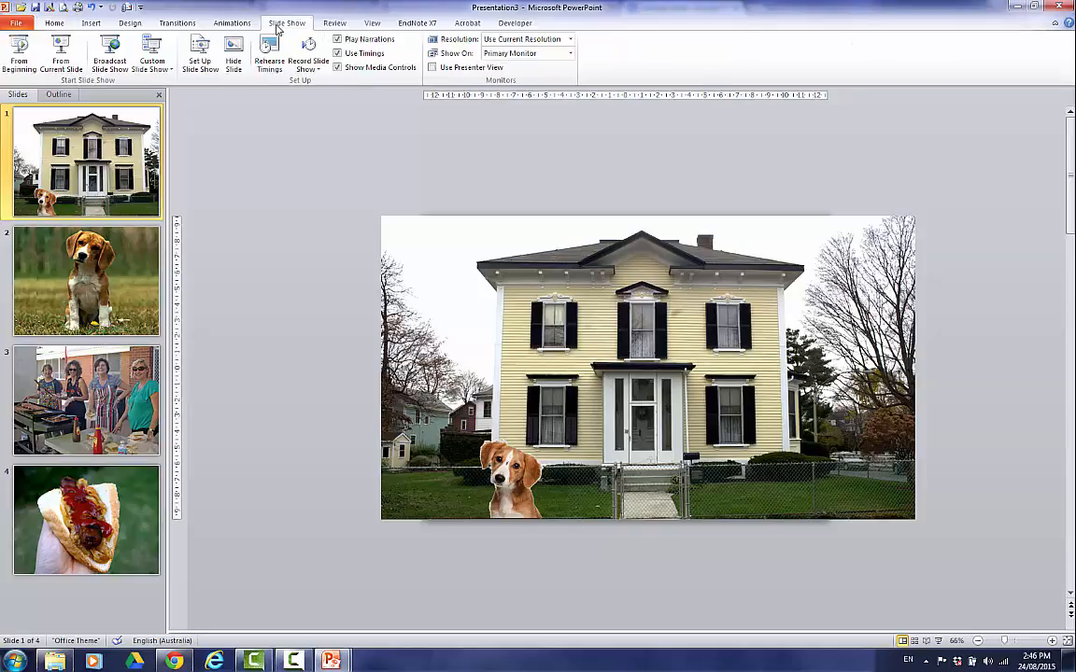
pyautogui.click(318, 68)
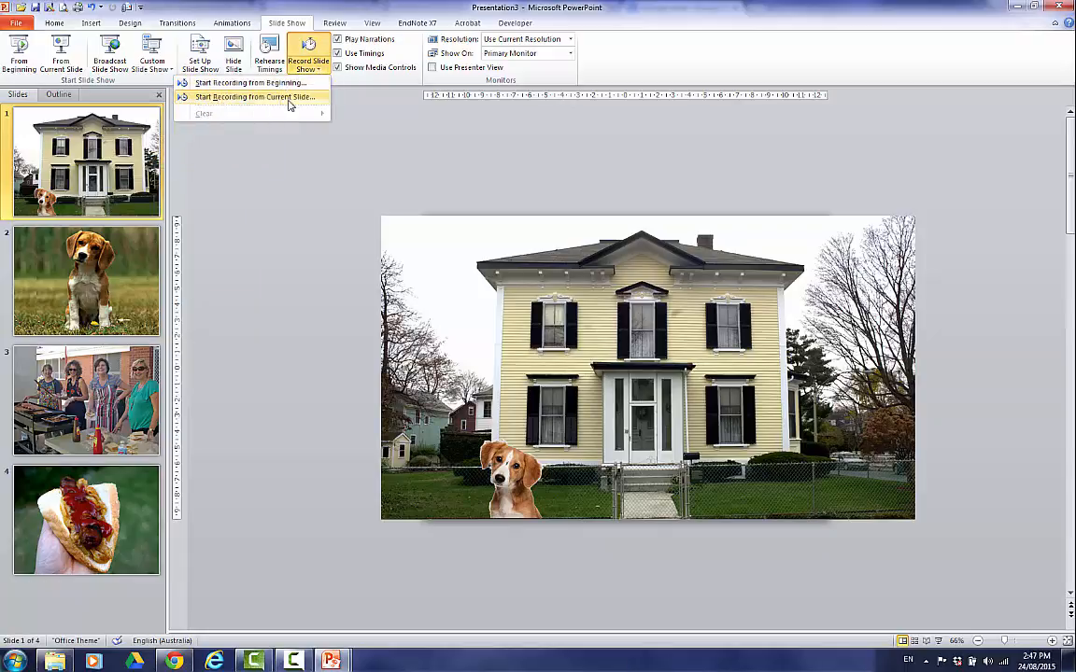
pyautogui.click(257, 83)
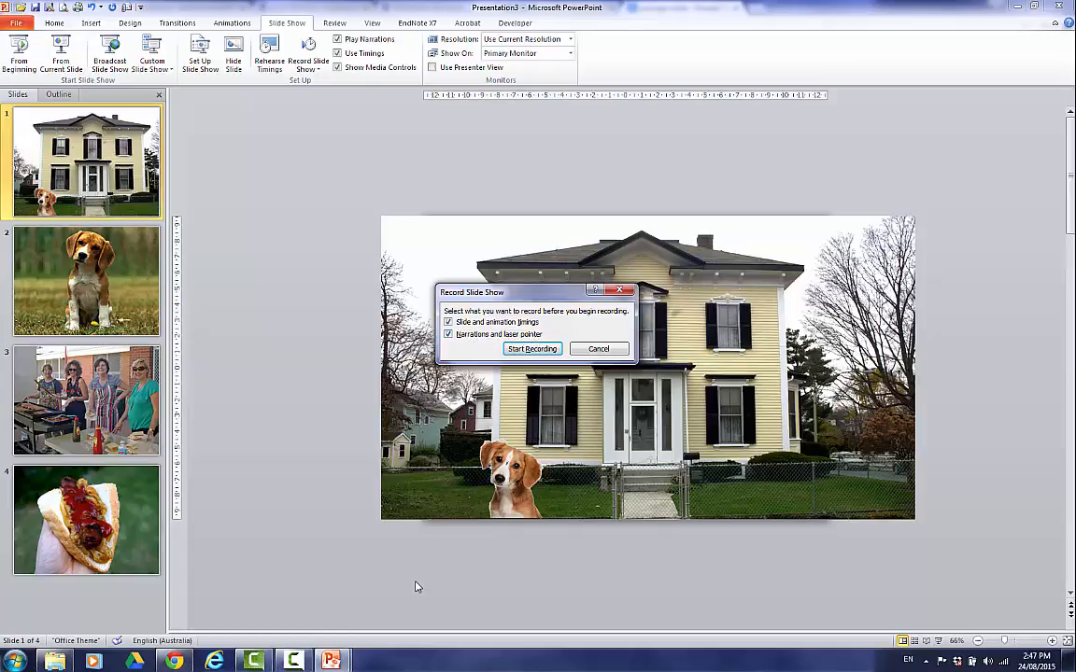
pyautogui.click(537, 350)
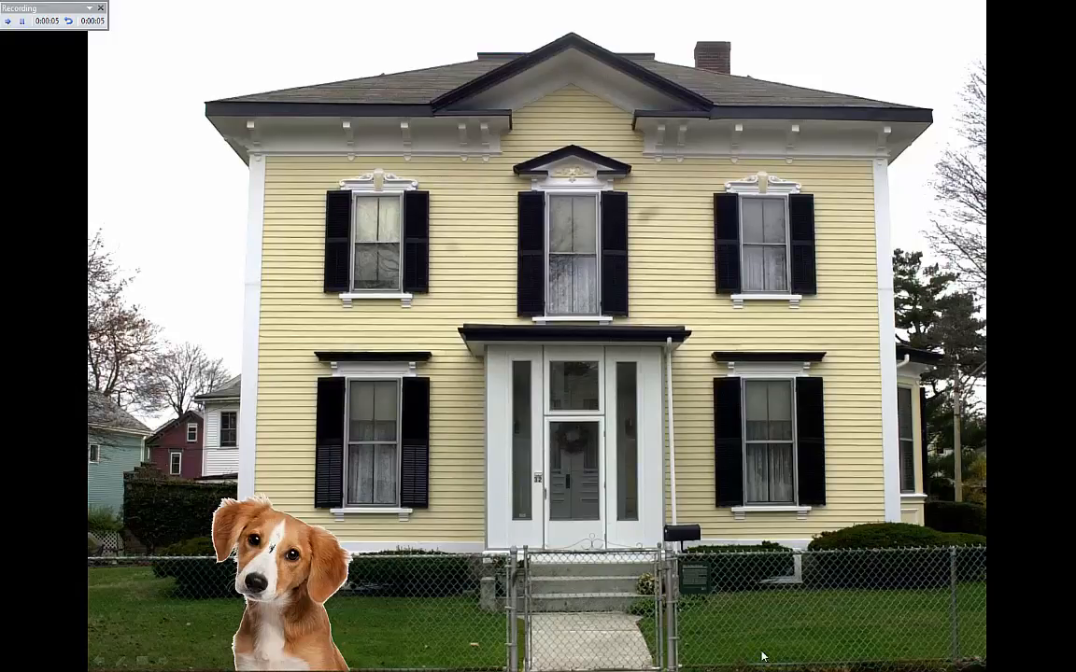
# - Record narration and timings for all four slides, advancing through the beagle, barbecue and sausage slides to the end of the show
pyautogui.click(753, 633)
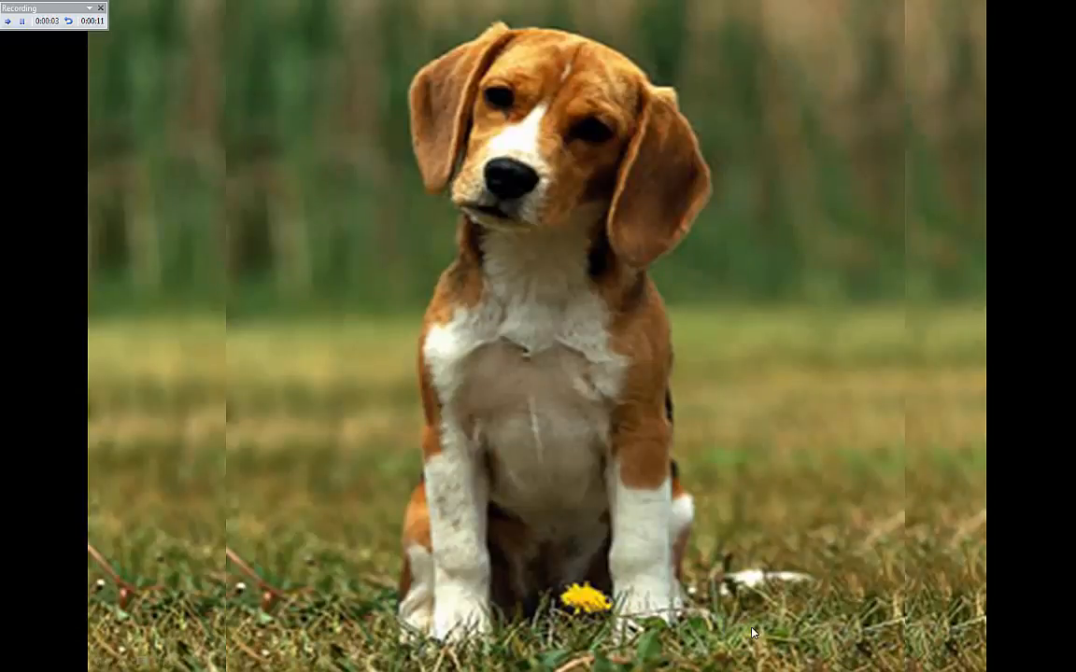
pyautogui.click(753, 633)
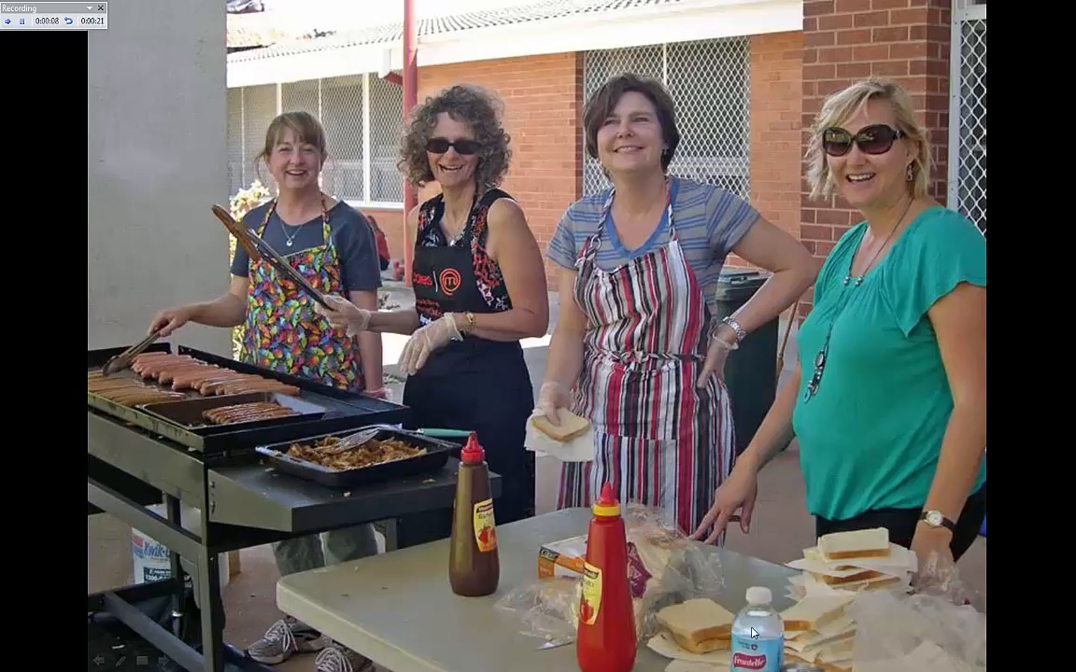
pyautogui.click(759, 621)
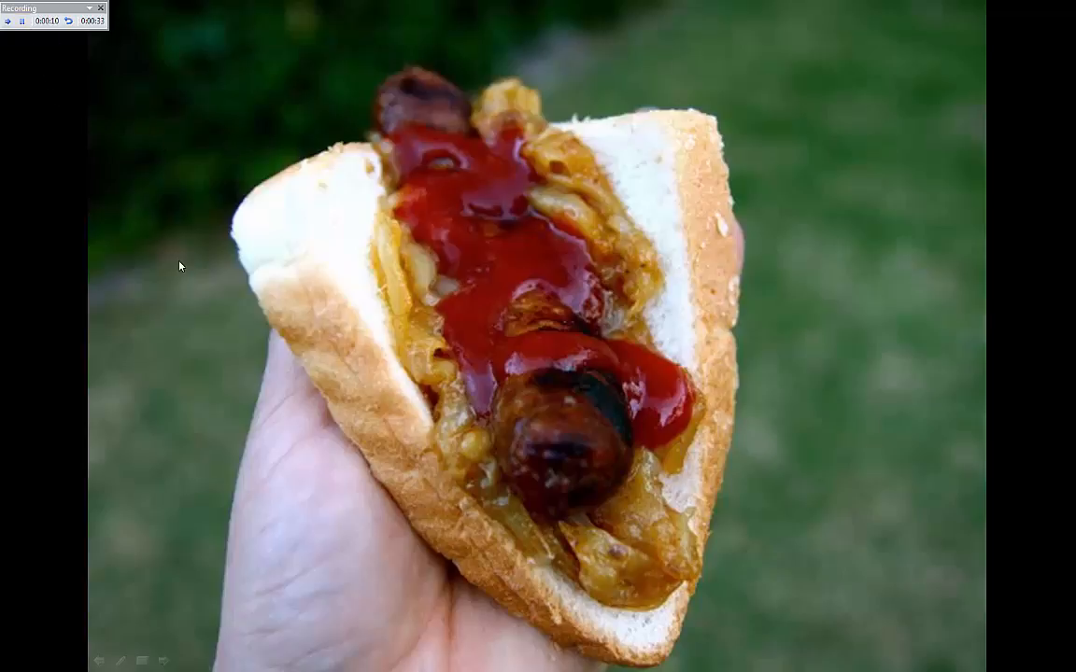
pyautogui.click(212, 332)
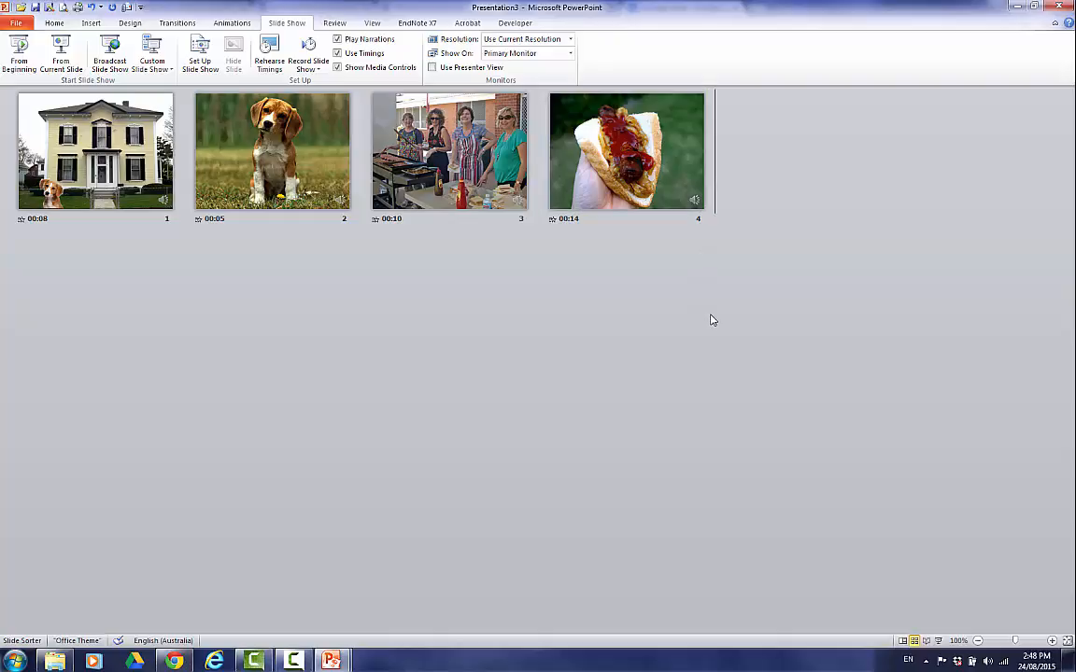
# - Enlarge the slide sorter thumbnails to inspect the recorded timings and play the narrated show from the first slide
pyautogui.keyDown('ctrl'); pyautogui.scroll(5, 711, 319); pyautogui.keyUp('ctrl')
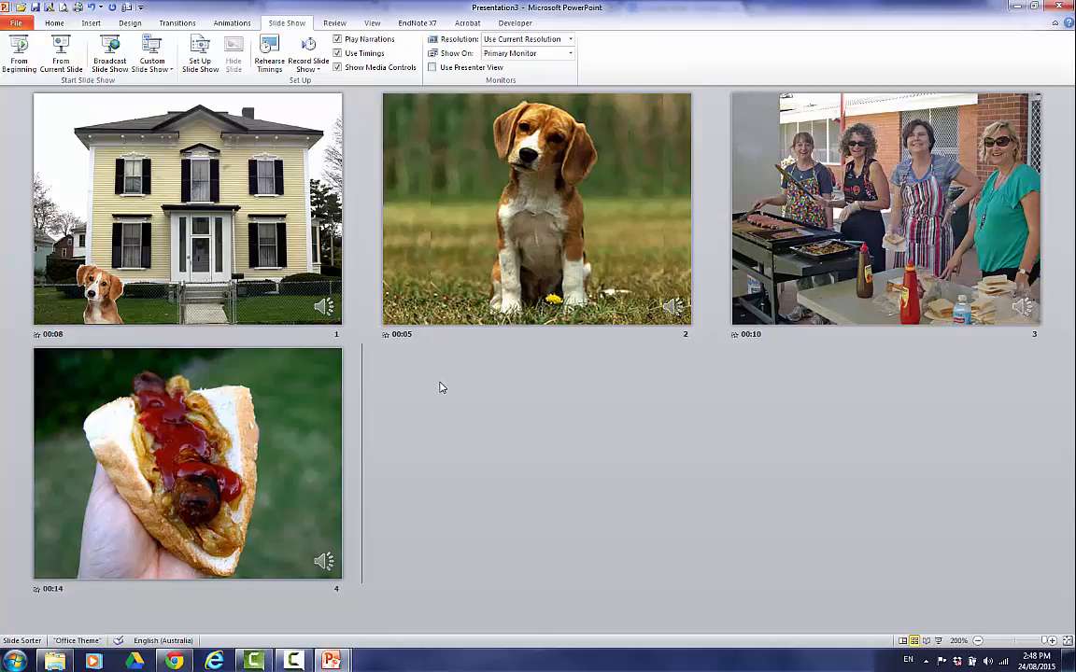
pyautogui.click(15, 52)
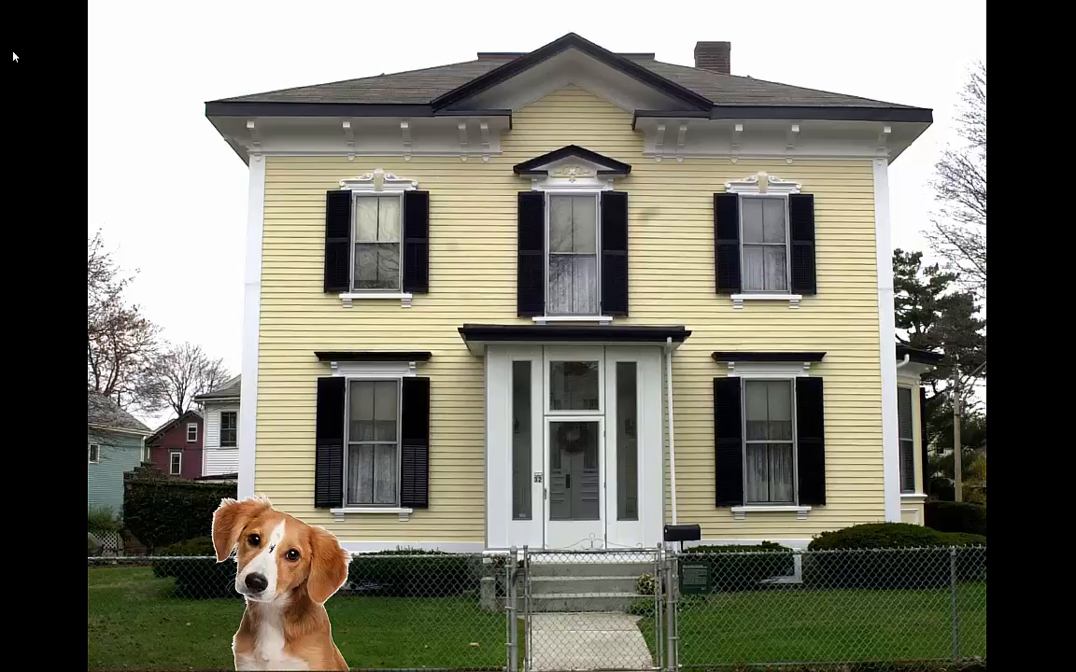
pyautogui.click(13, 53)
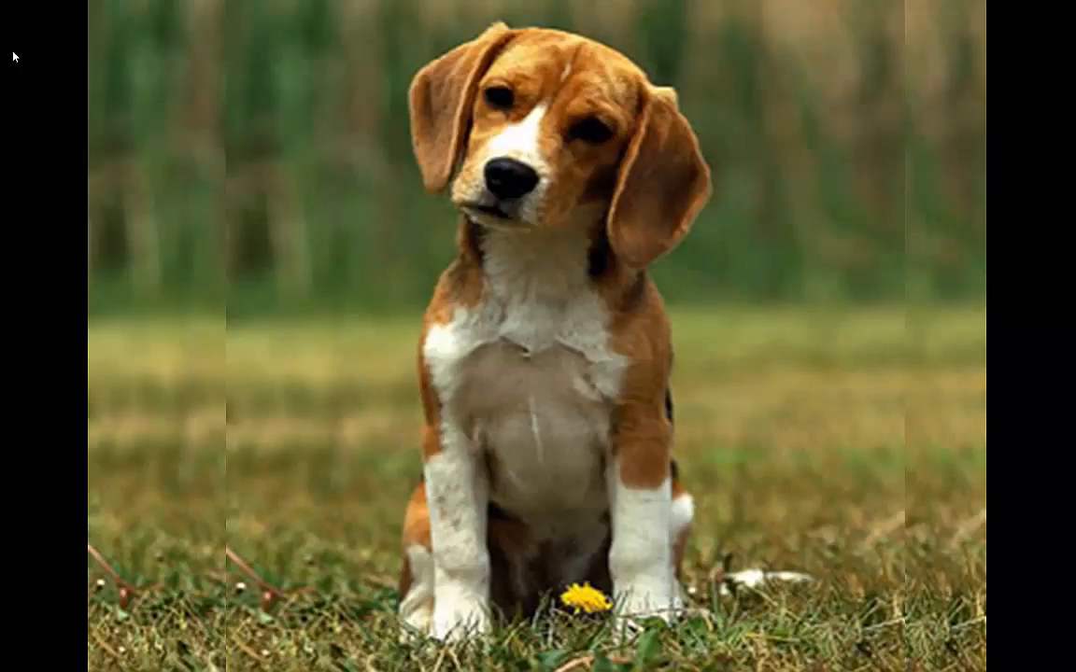